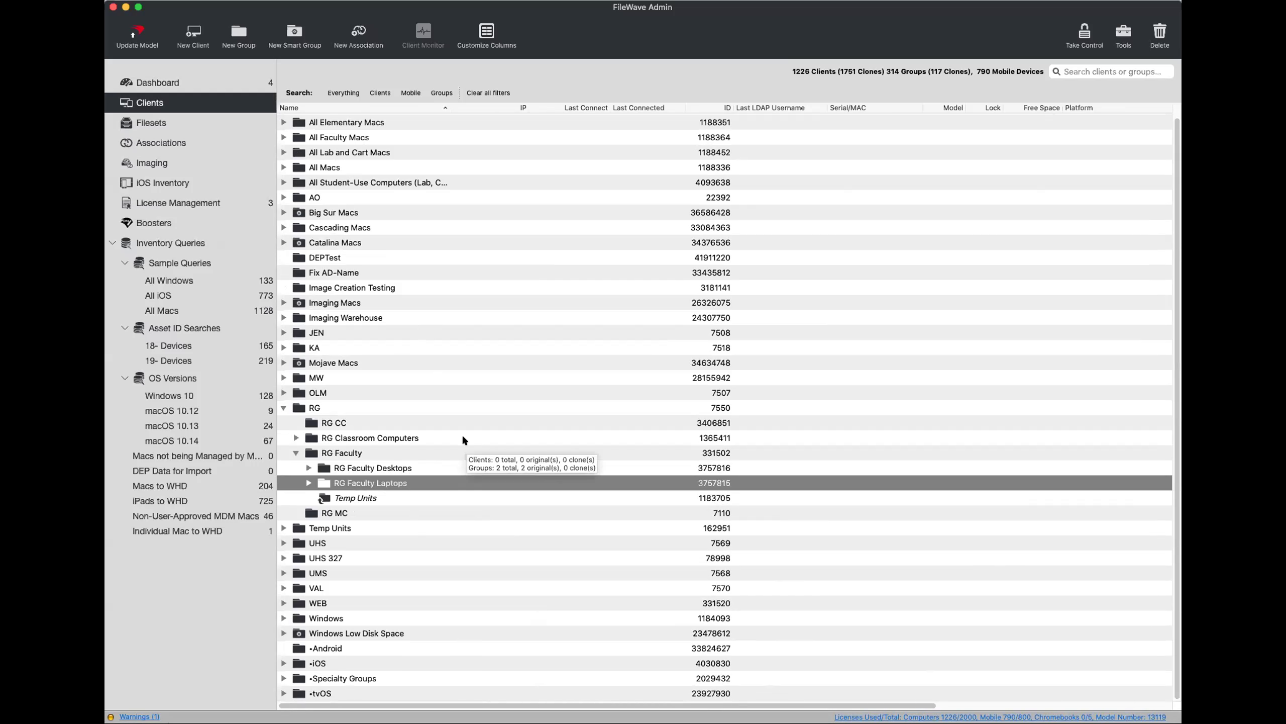
- Collapse RG Faculty and RG to show only top-level groups, then select Mojave Macs
click(282, 453)
click(296, 452)
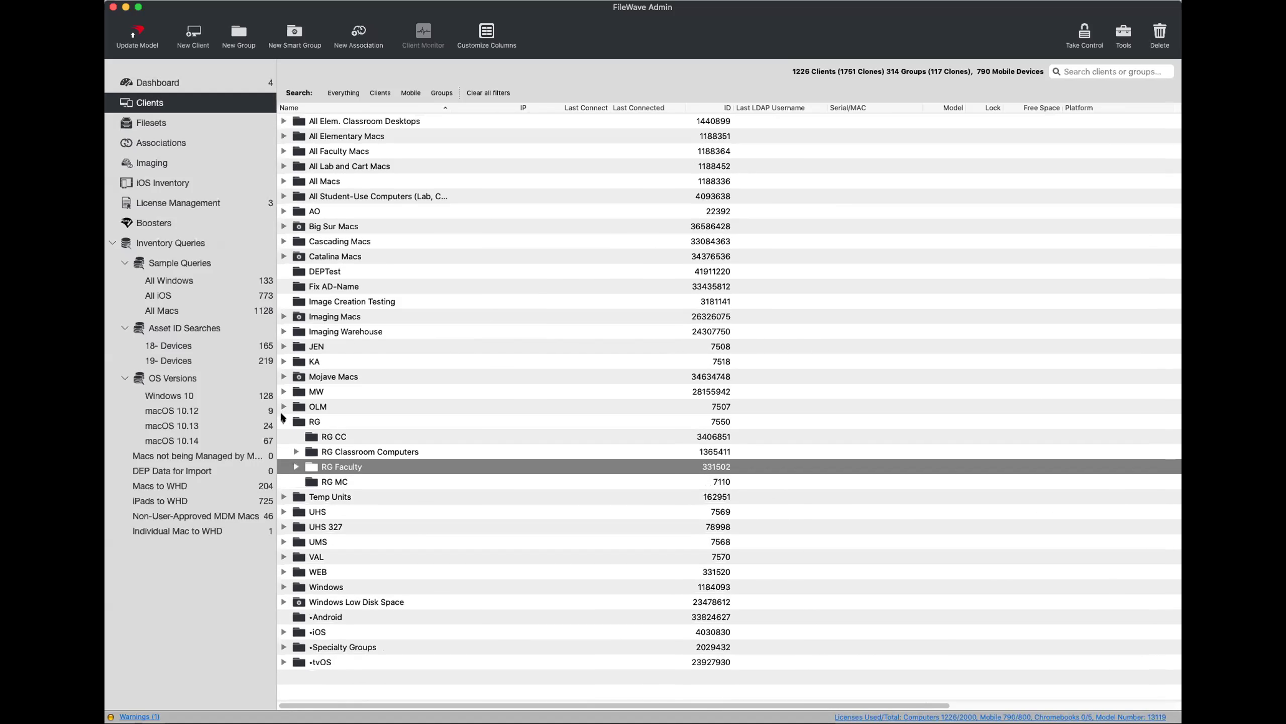
click(283, 420)
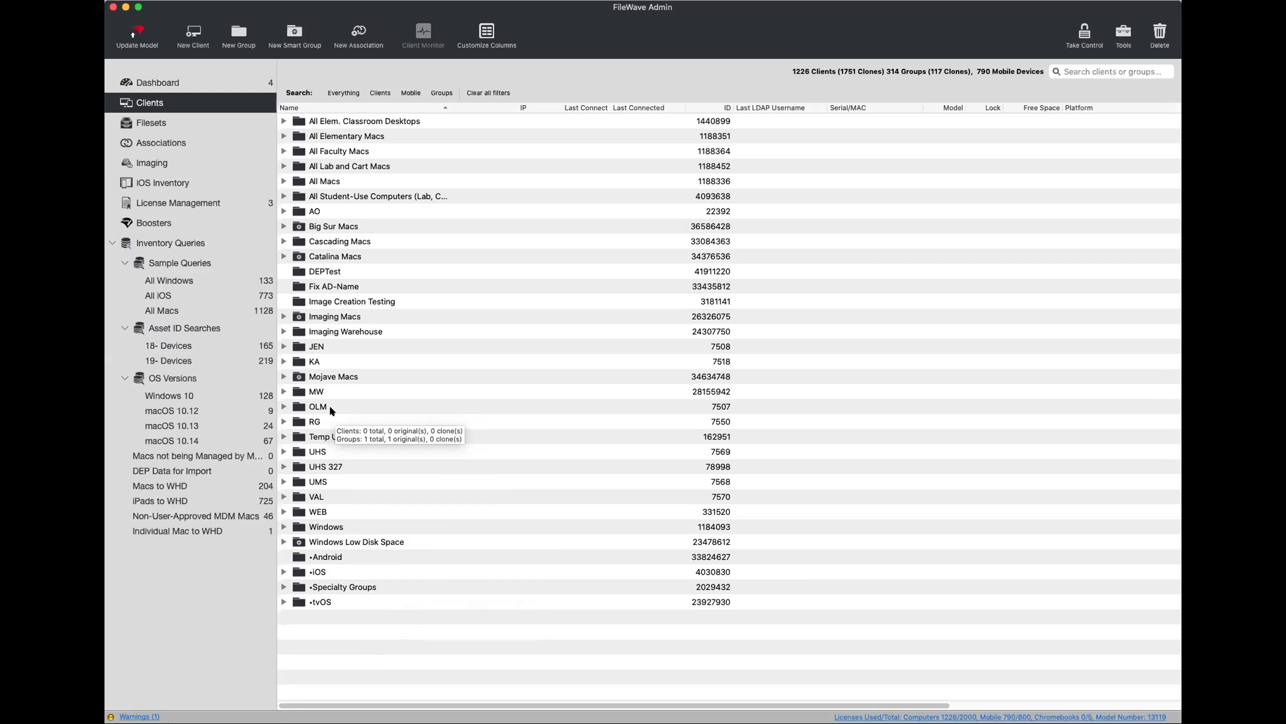
click(391, 375)
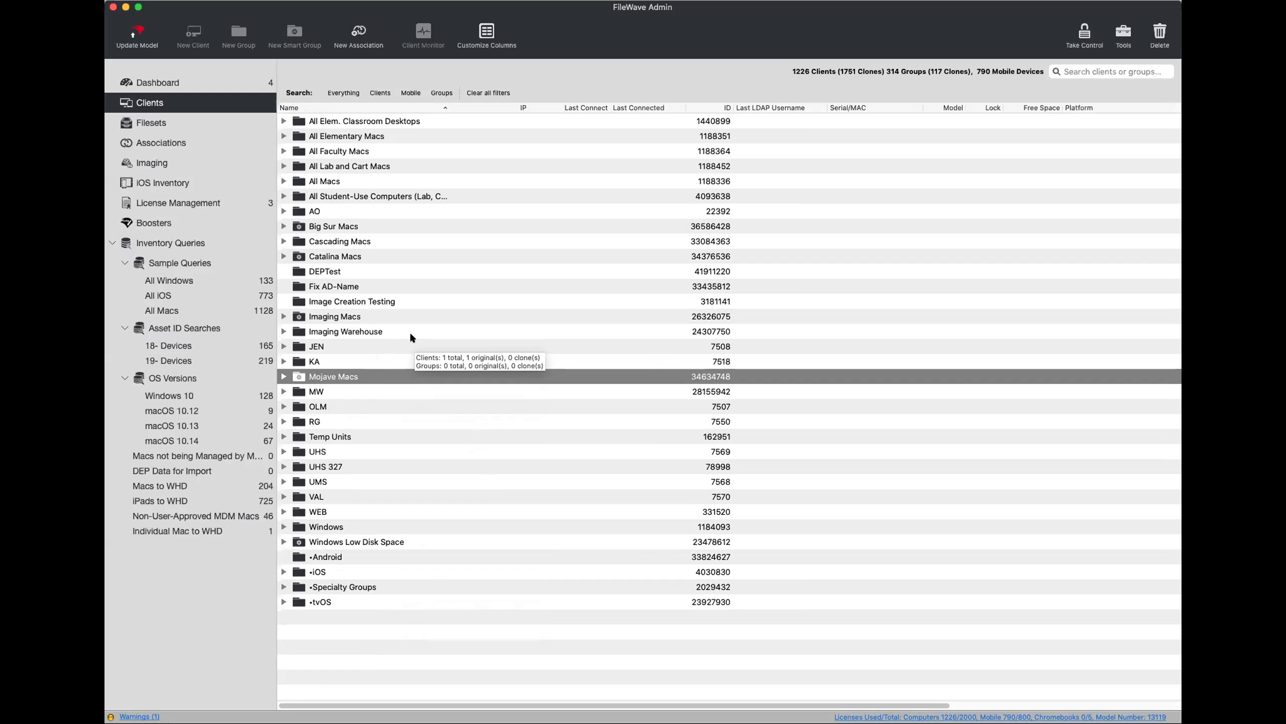
click(283, 346)
click(296, 376)
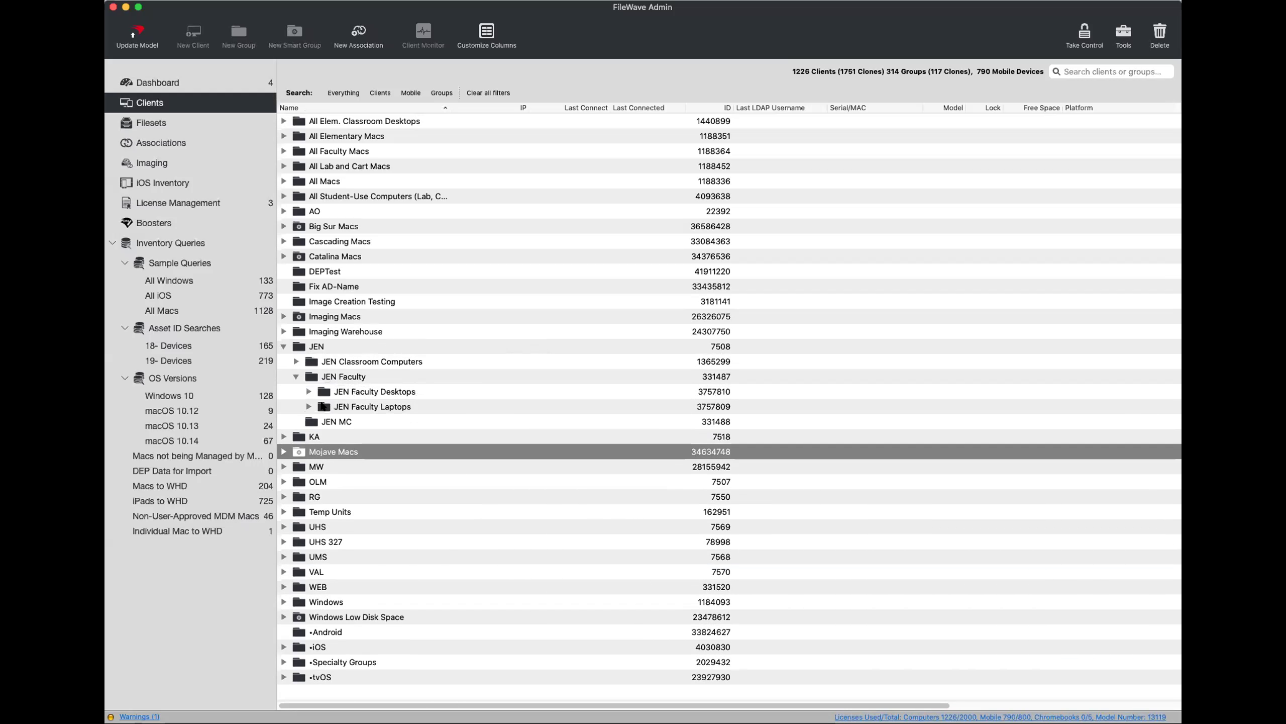
click(310, 407)
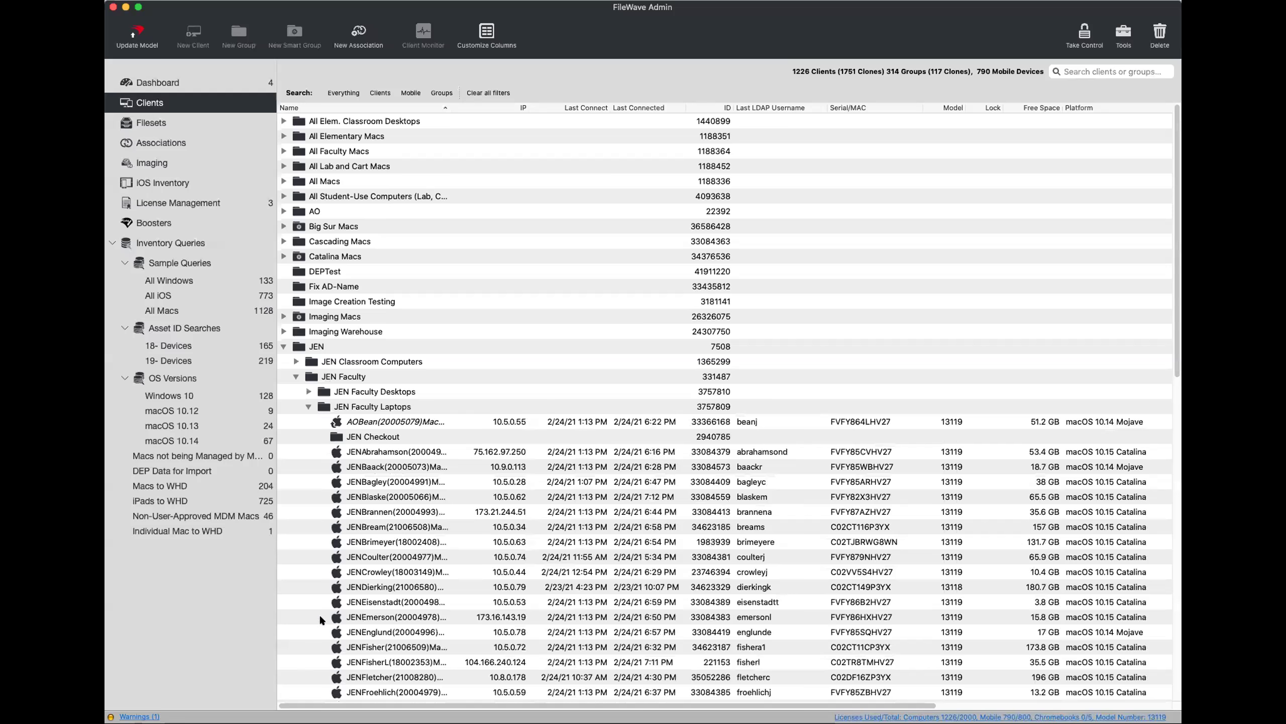
click(309, 406)
click(297, 375)
click(284, 346)
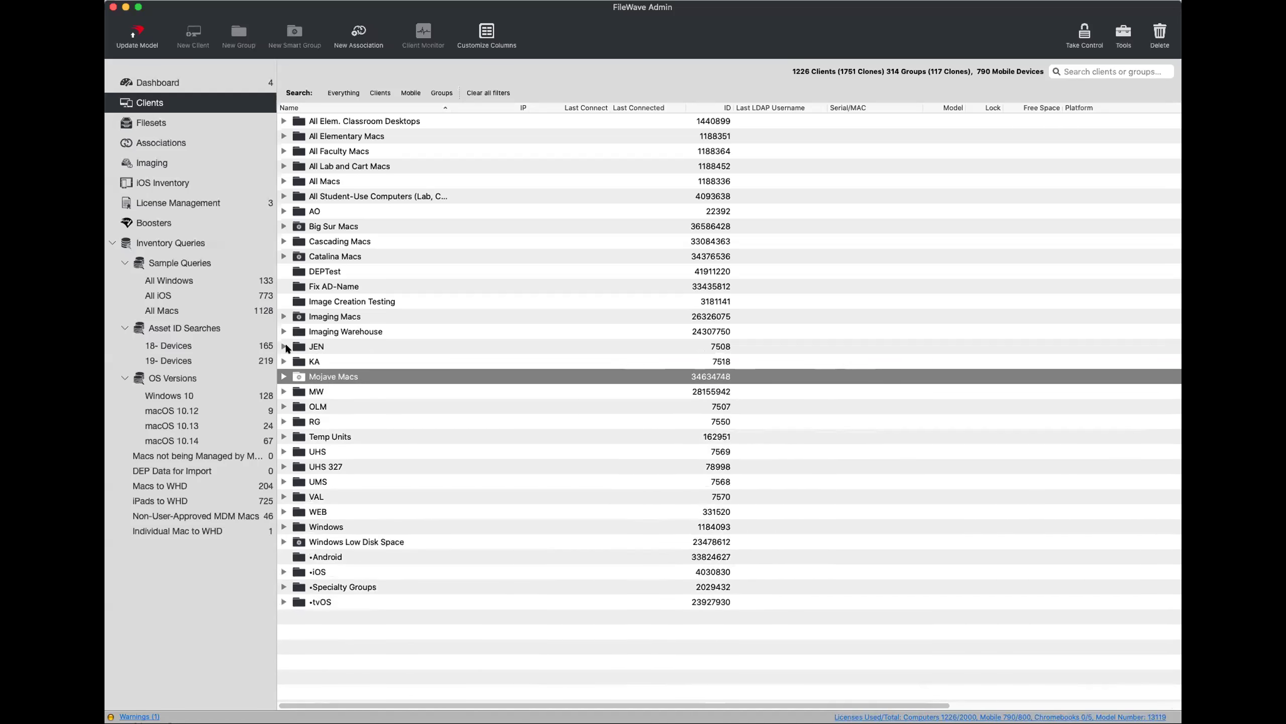
click(379, 347)
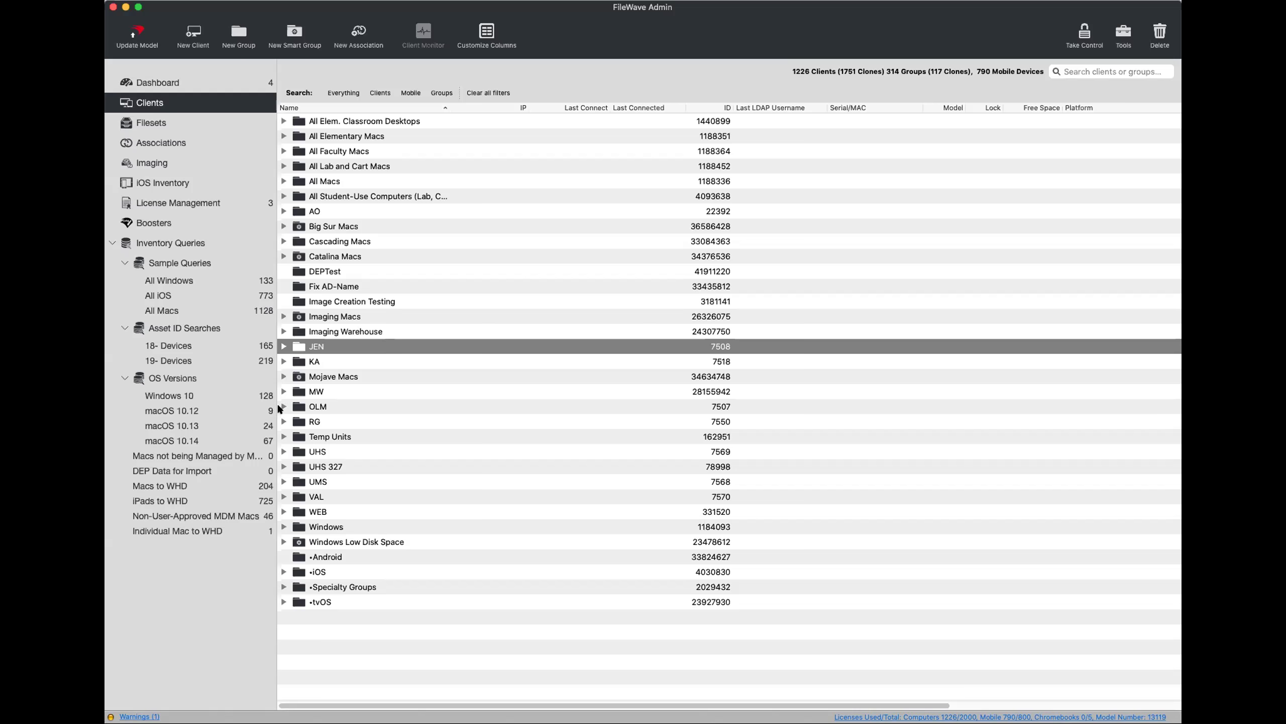
- Expand RG and select its RG CC and RG MC subgroups
click(284, 421)
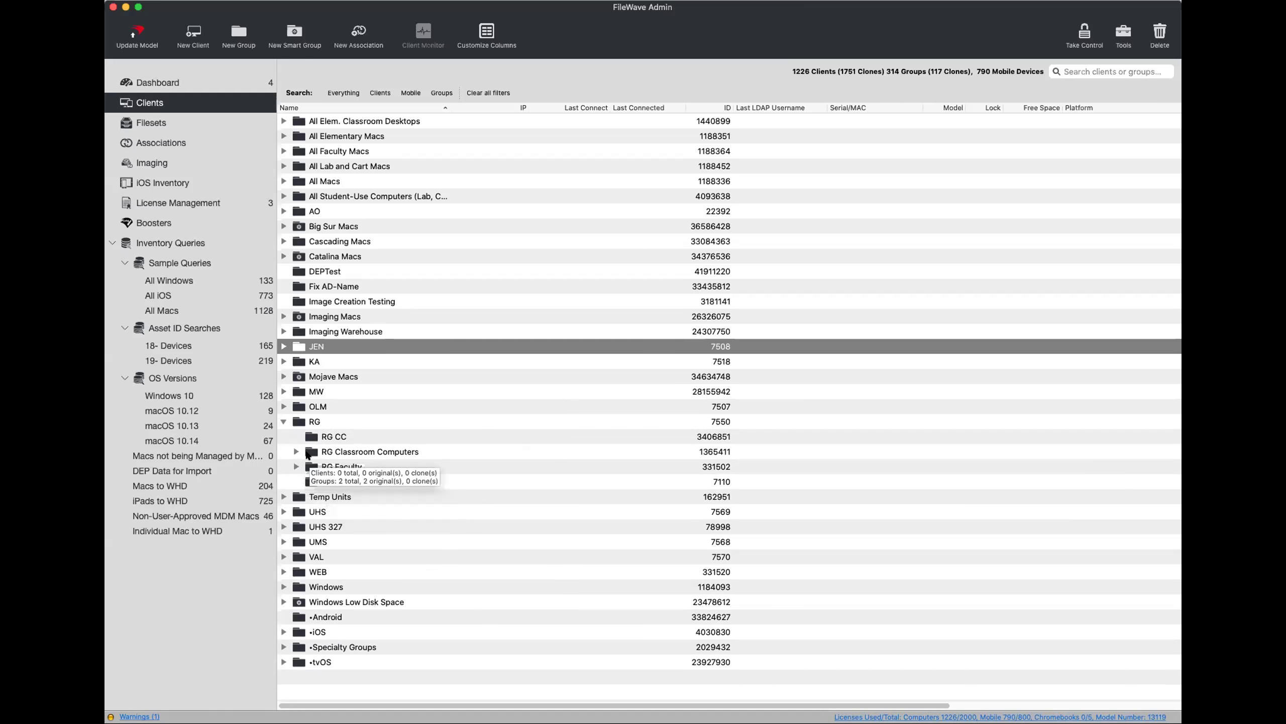
click(355, 436)
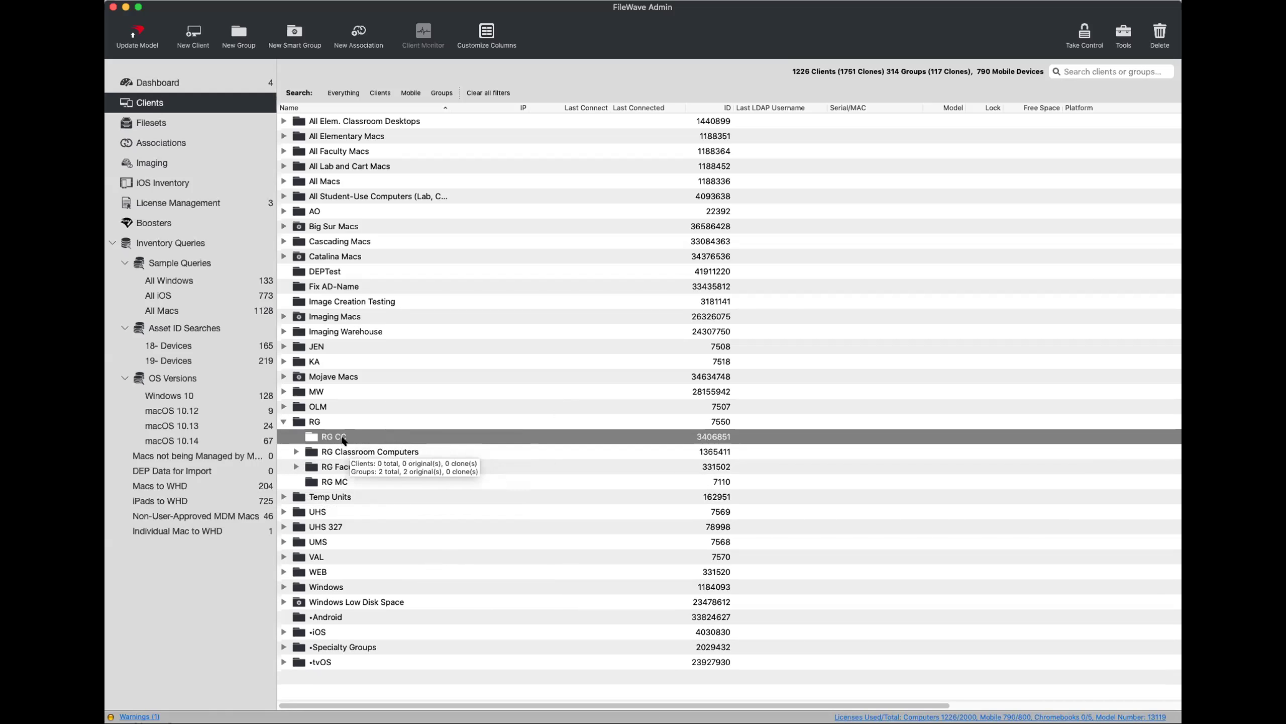
click(353, 478)
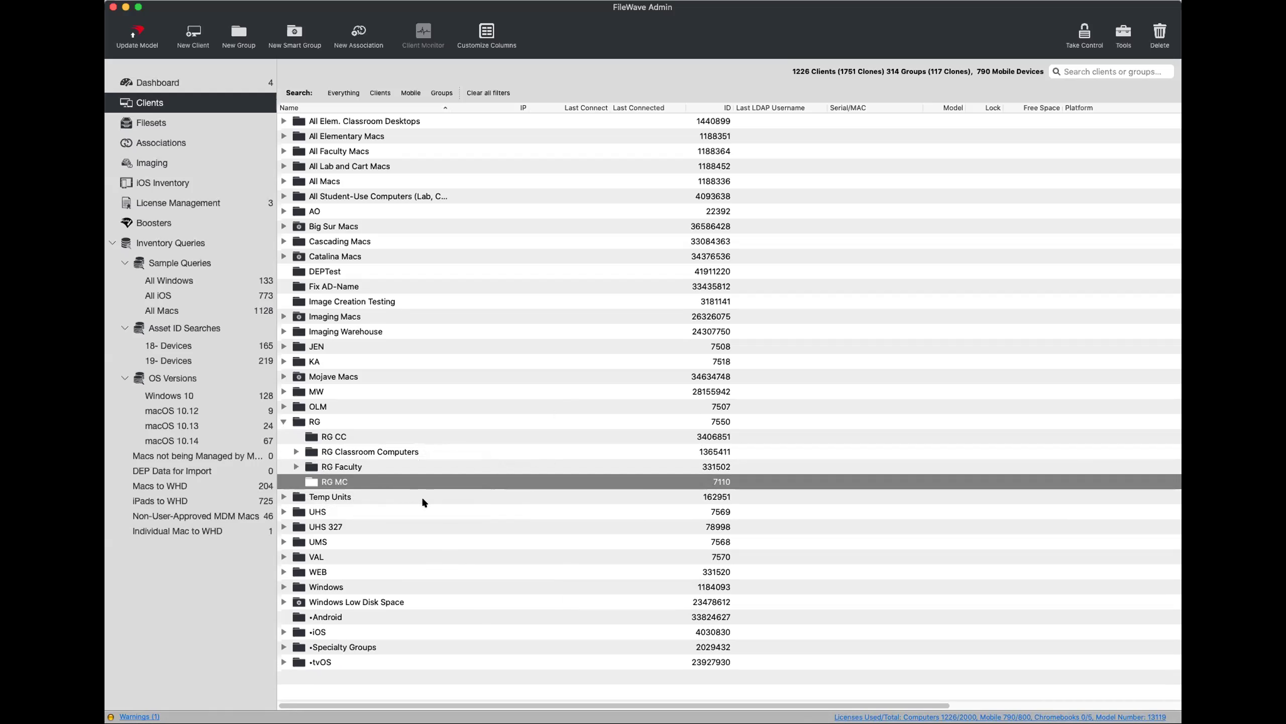
- Use the arrow keys to expand and re-collapse RG Faculty, ending on RG Classroom Computers
key(Up)
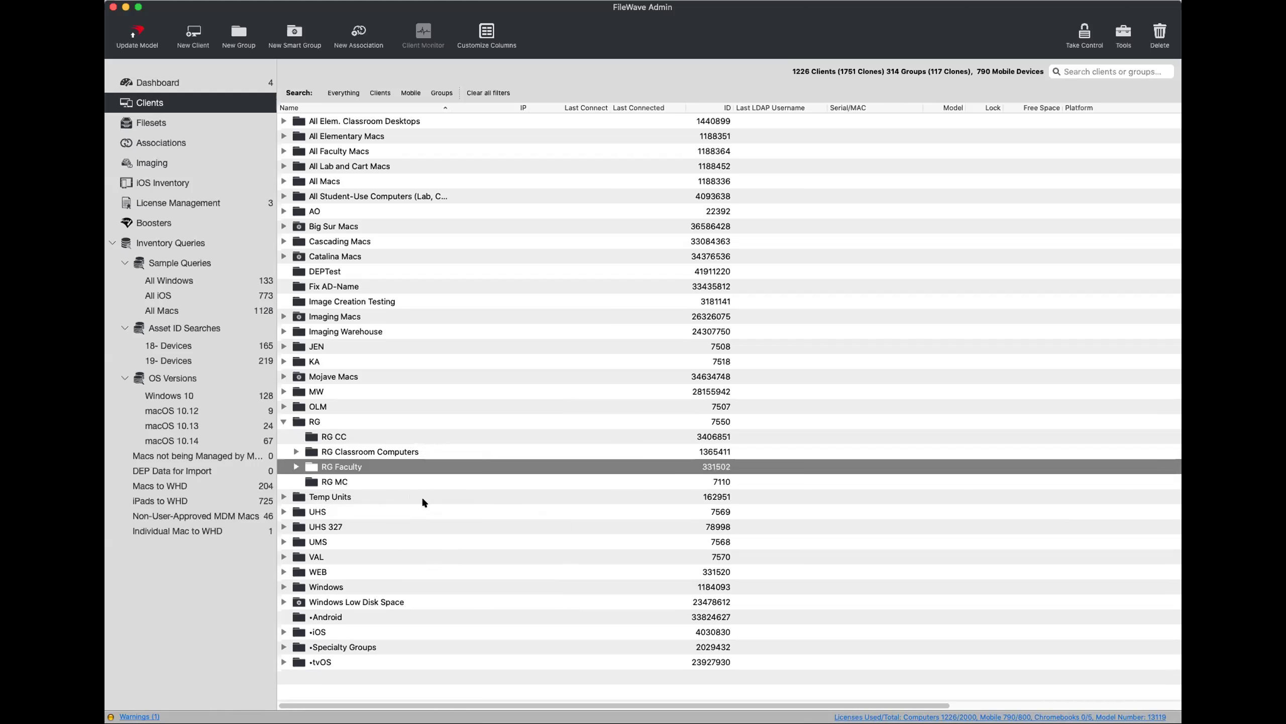
key(Right)
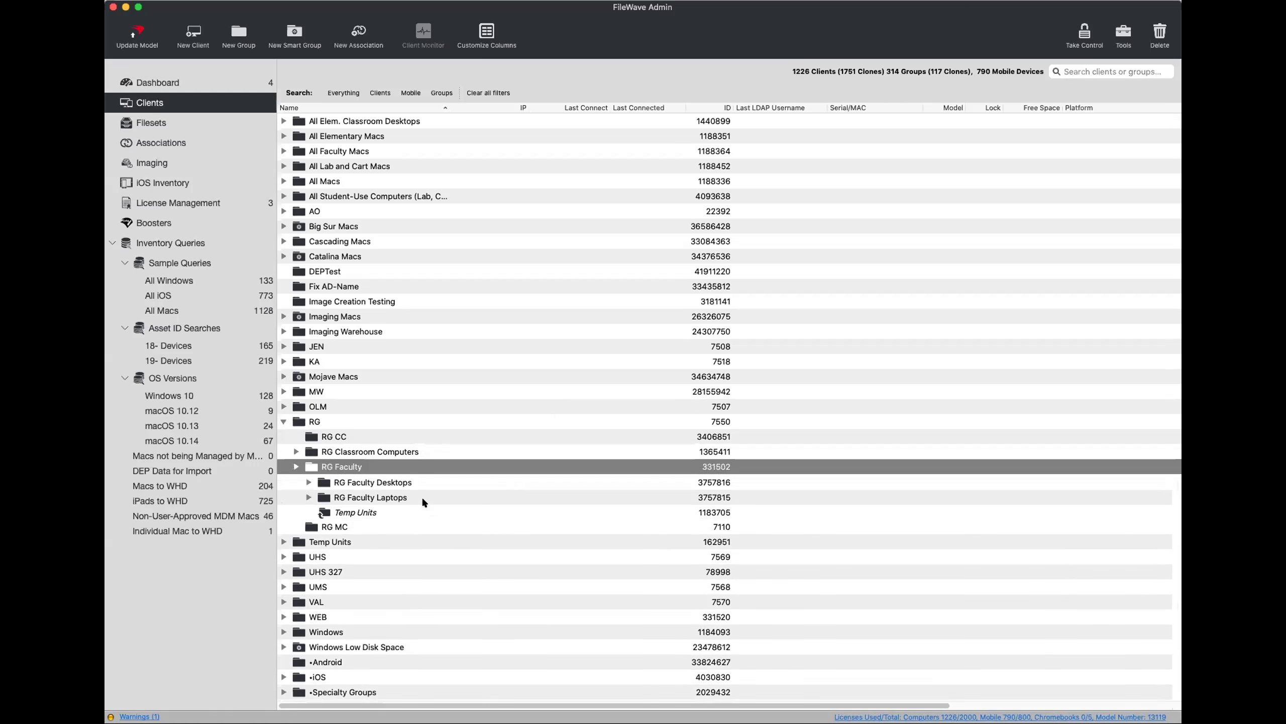
key(Left)
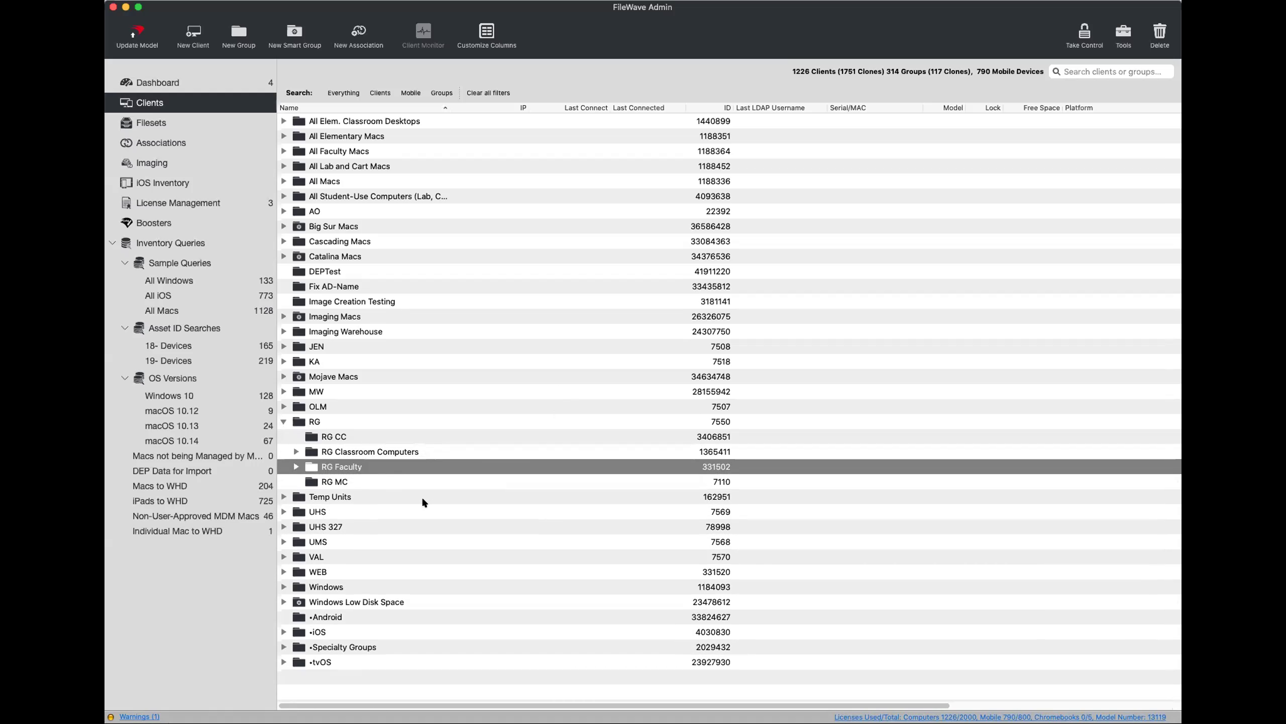
key(Up)
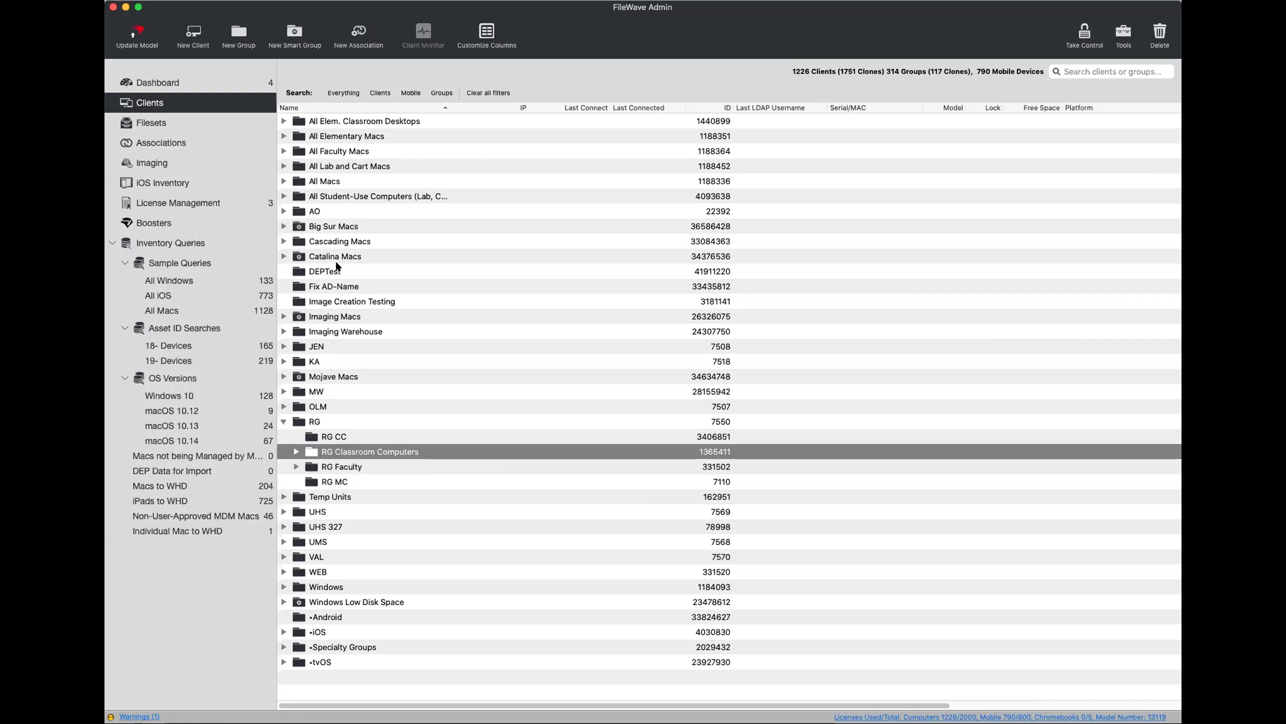
- Expand UHS, UHS Carts and UHS Faculty to list the cart, faculty and lab groups
click(283, 511)
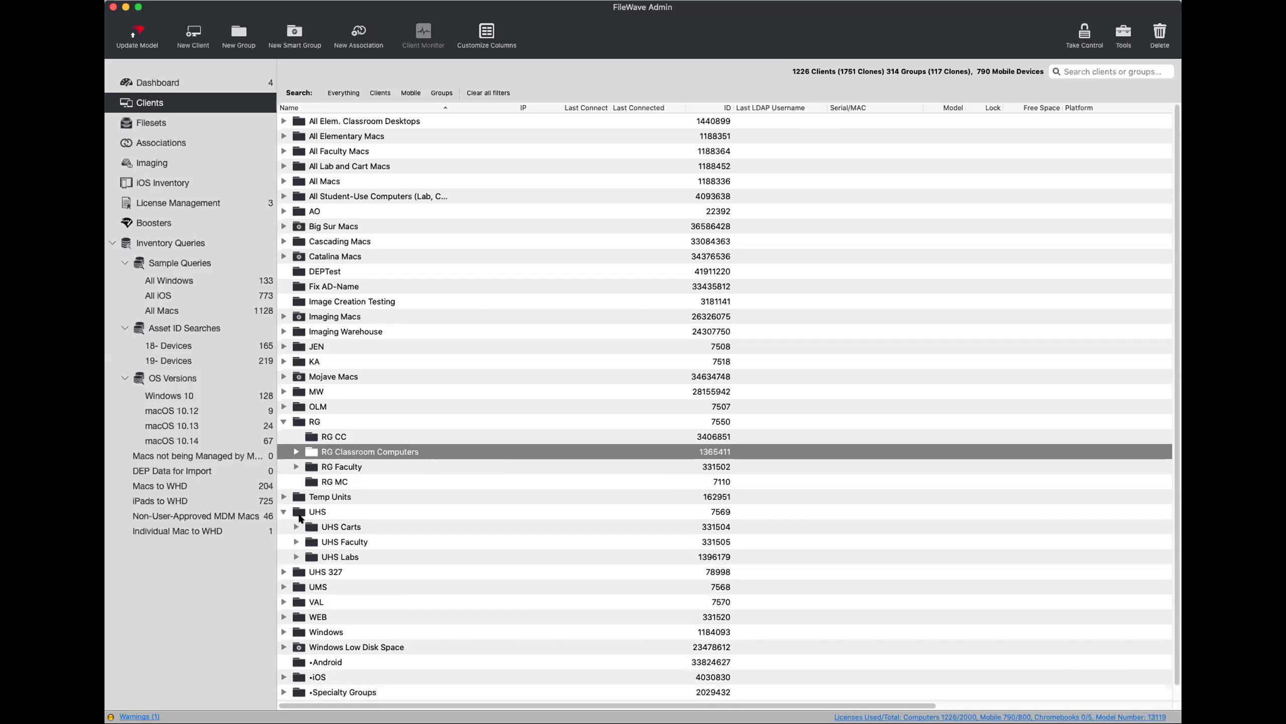
click(296, 527)
scroll(448, 570, down, 3)
scroll(447, 571, down, 3)
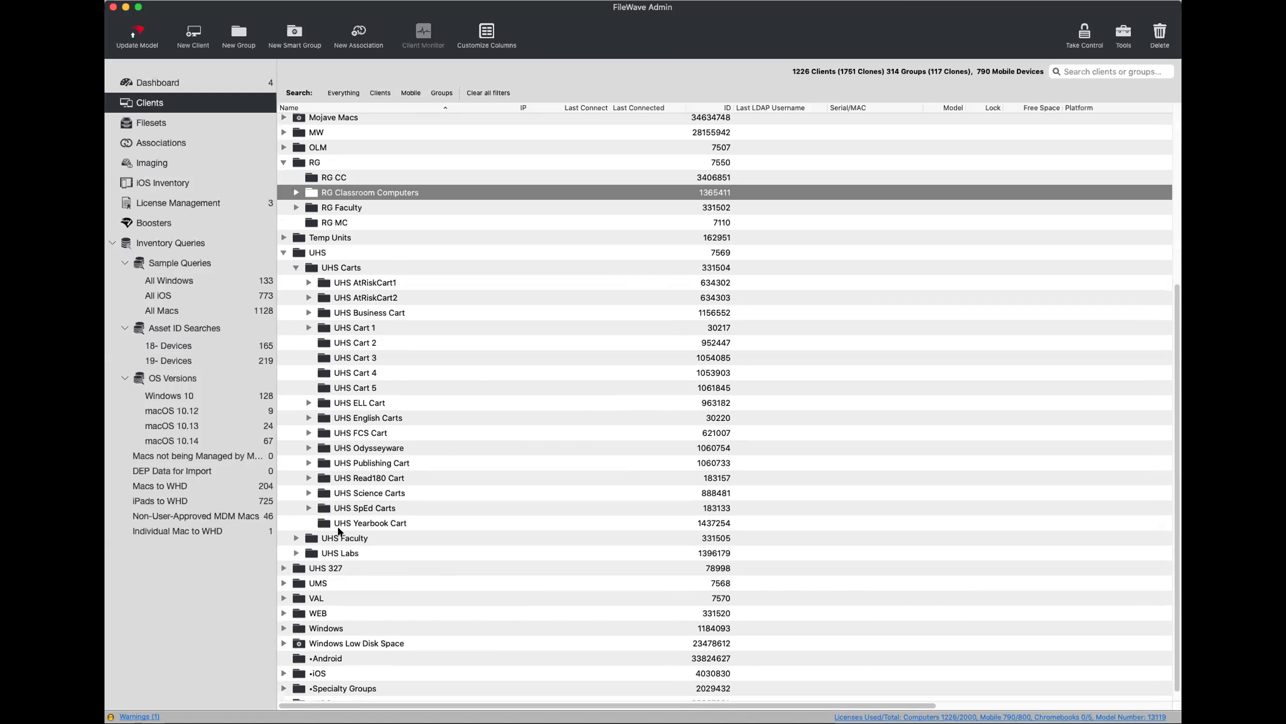
click(297, 537)
scroll(306, 535, down, 1)
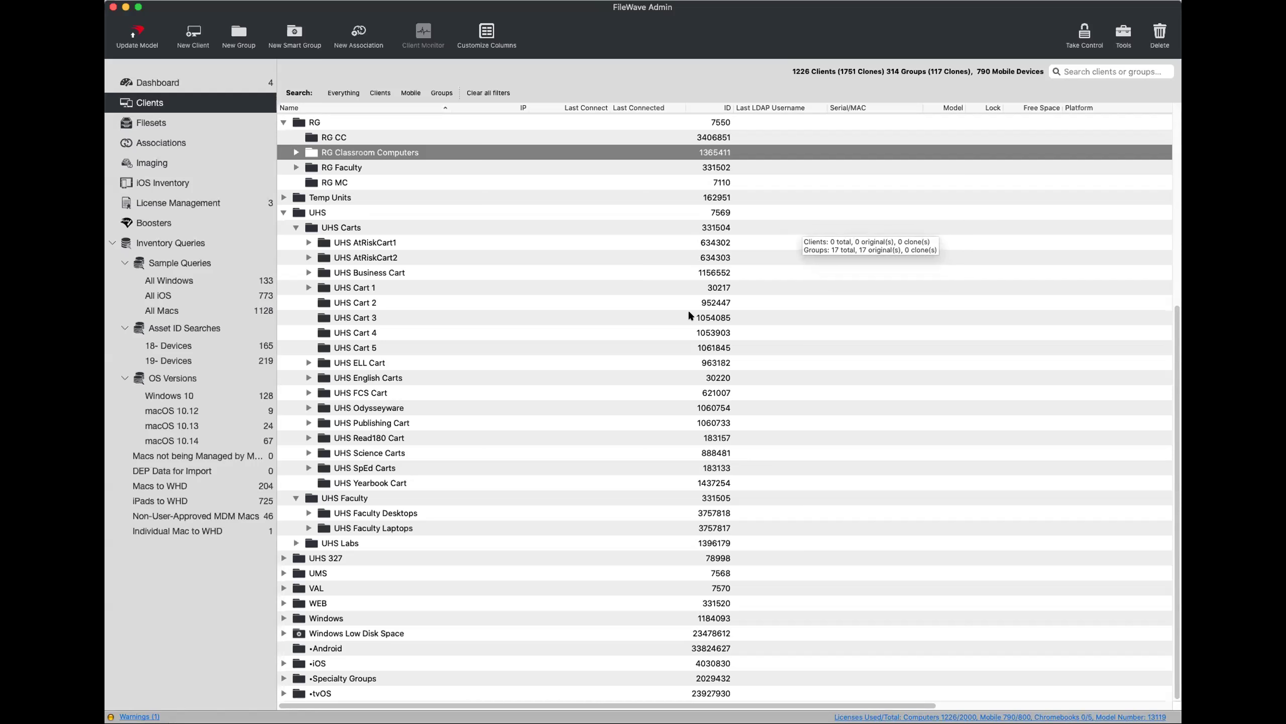
- Search for 'Cart' and filter the results to clients only
click(1061, 66)
text(Cart)
key(Return)
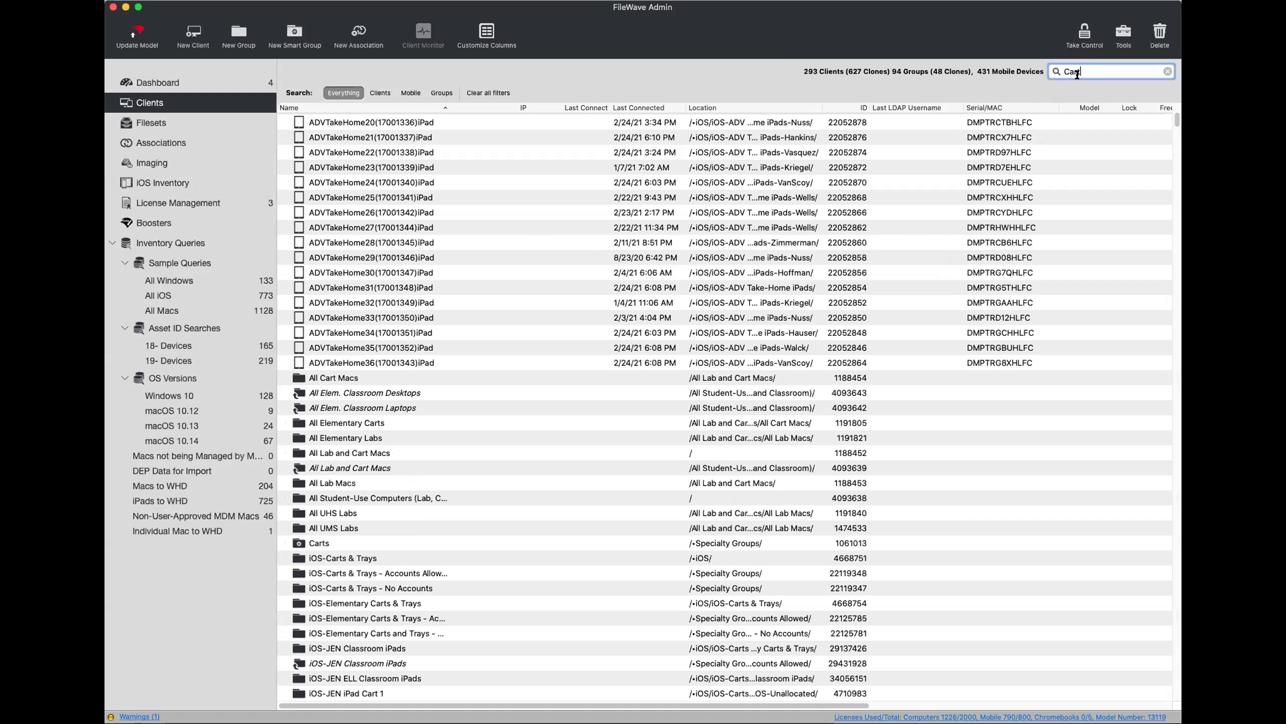
click(380, 93)
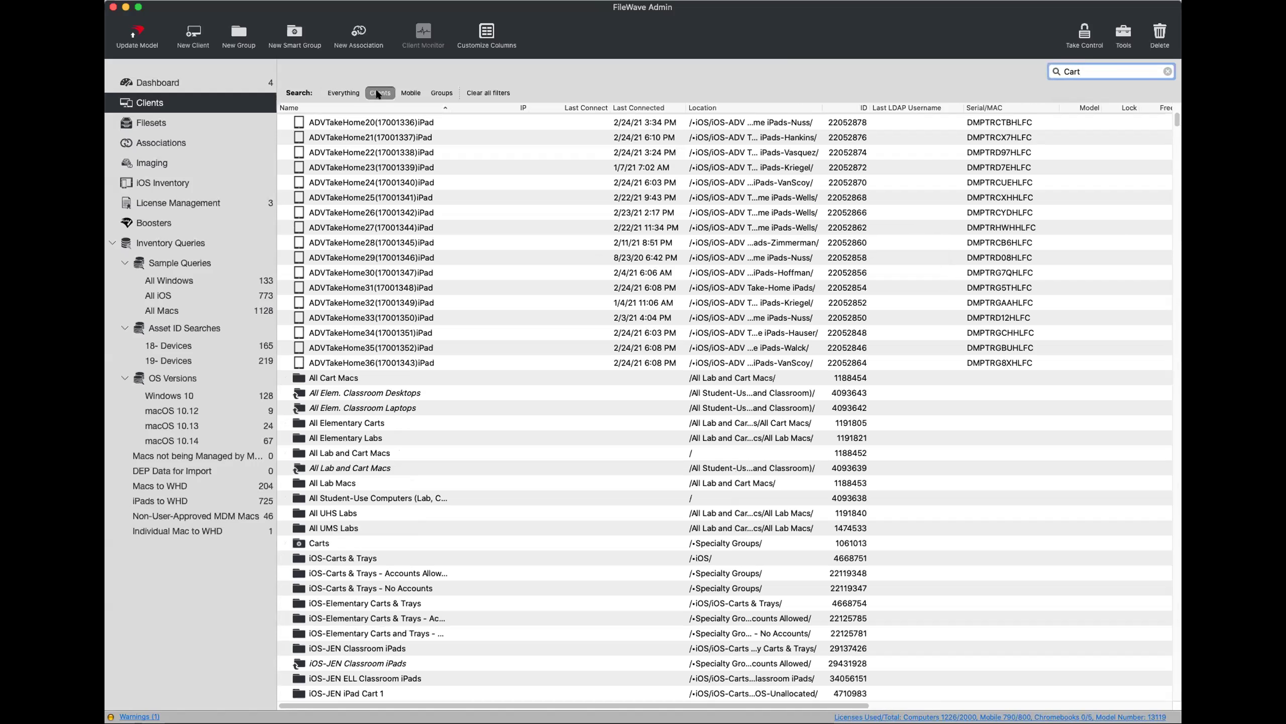
- Scroll through the Cart client results, then clear the search
scroll(426, 311, down, 10)
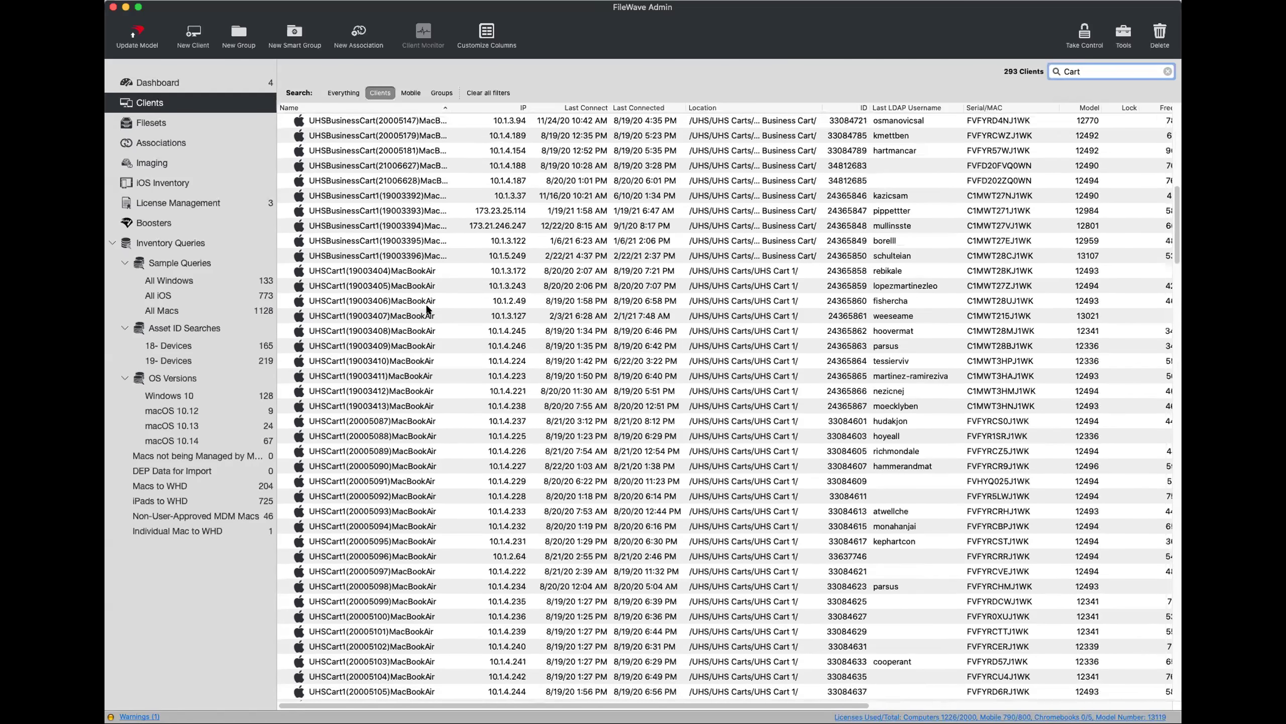
scroll(431, 307, down, 15)
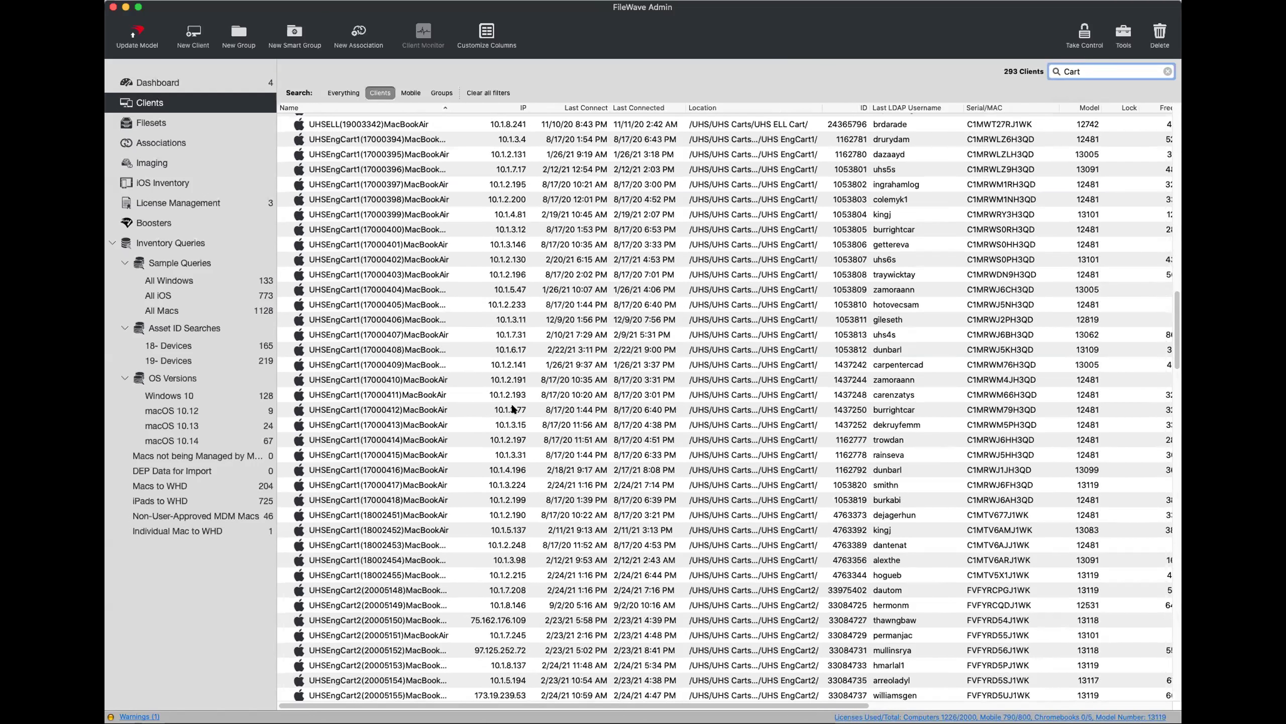
scroll(512, 405, up, 3)
scroll(512, 405, up, 12)
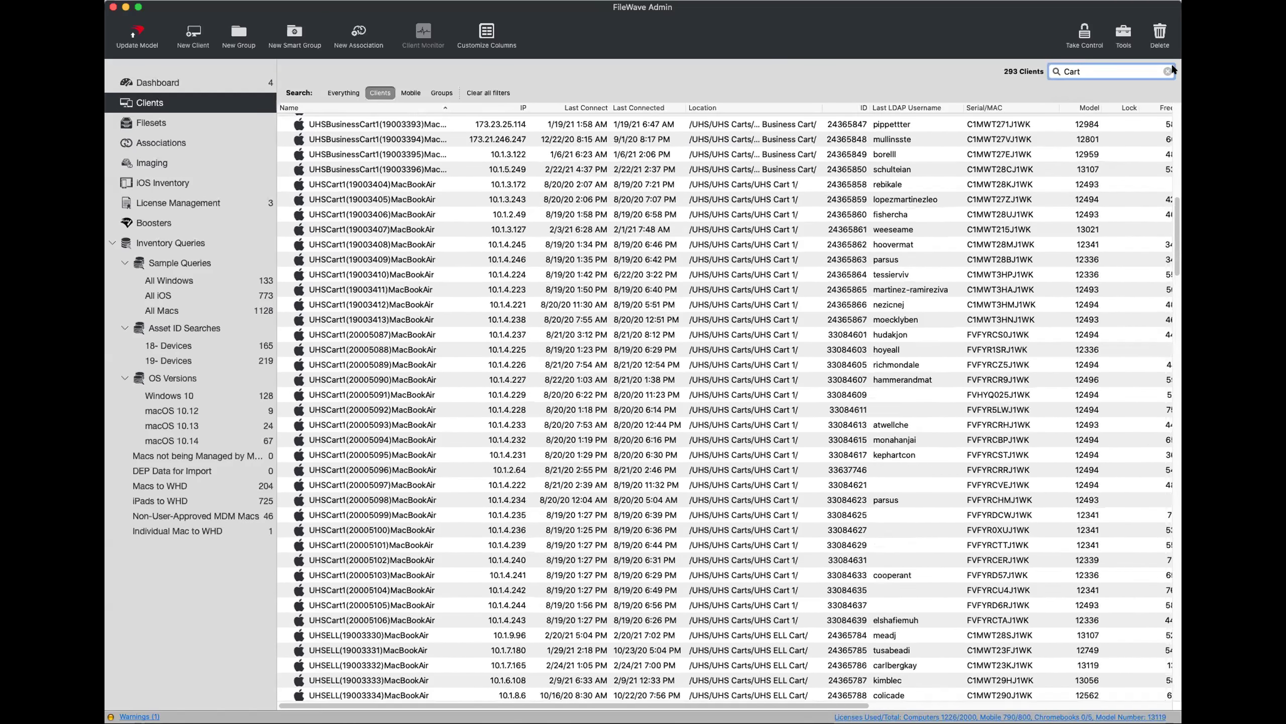
click(1167, 71)
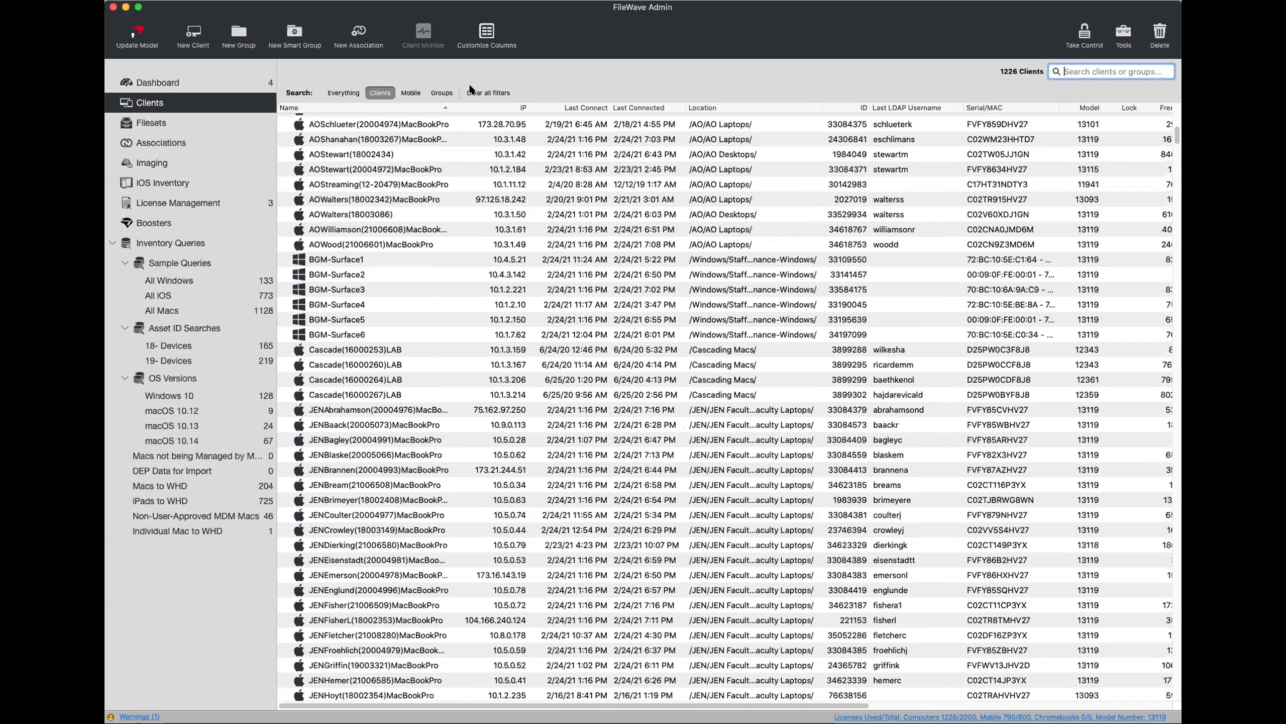
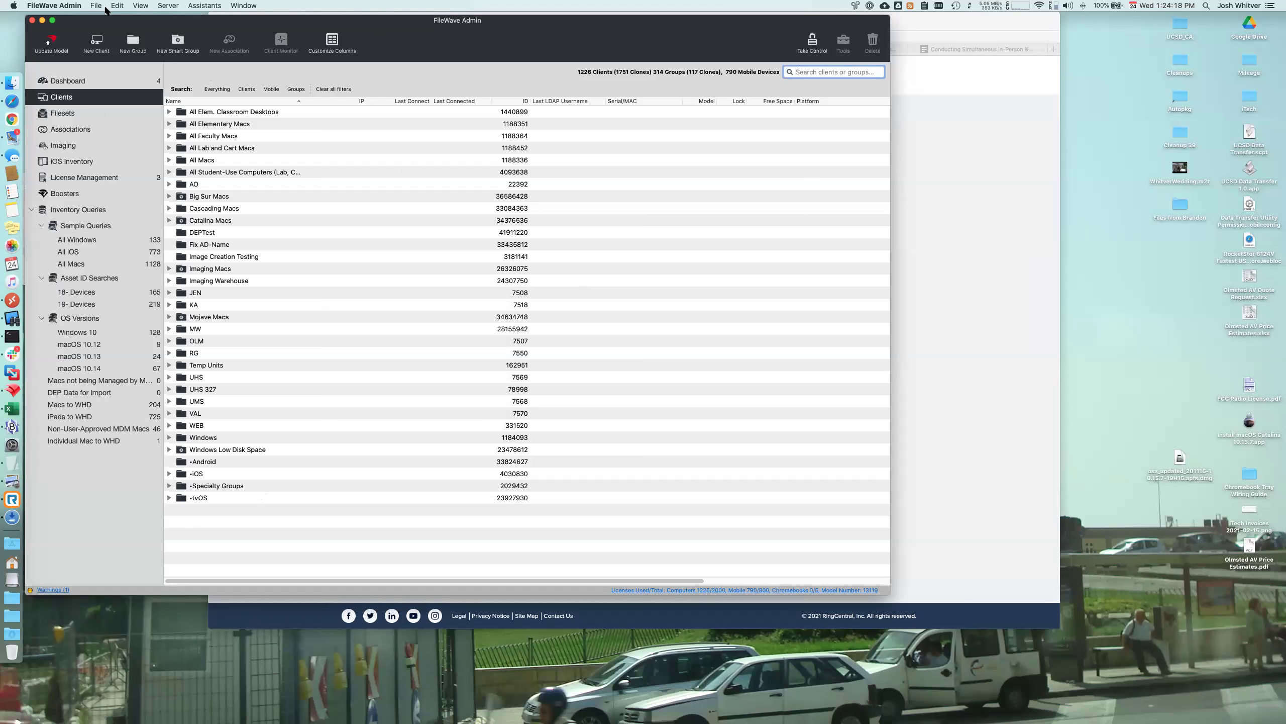
- Create a new top-level group named Playground
click(131, 42)
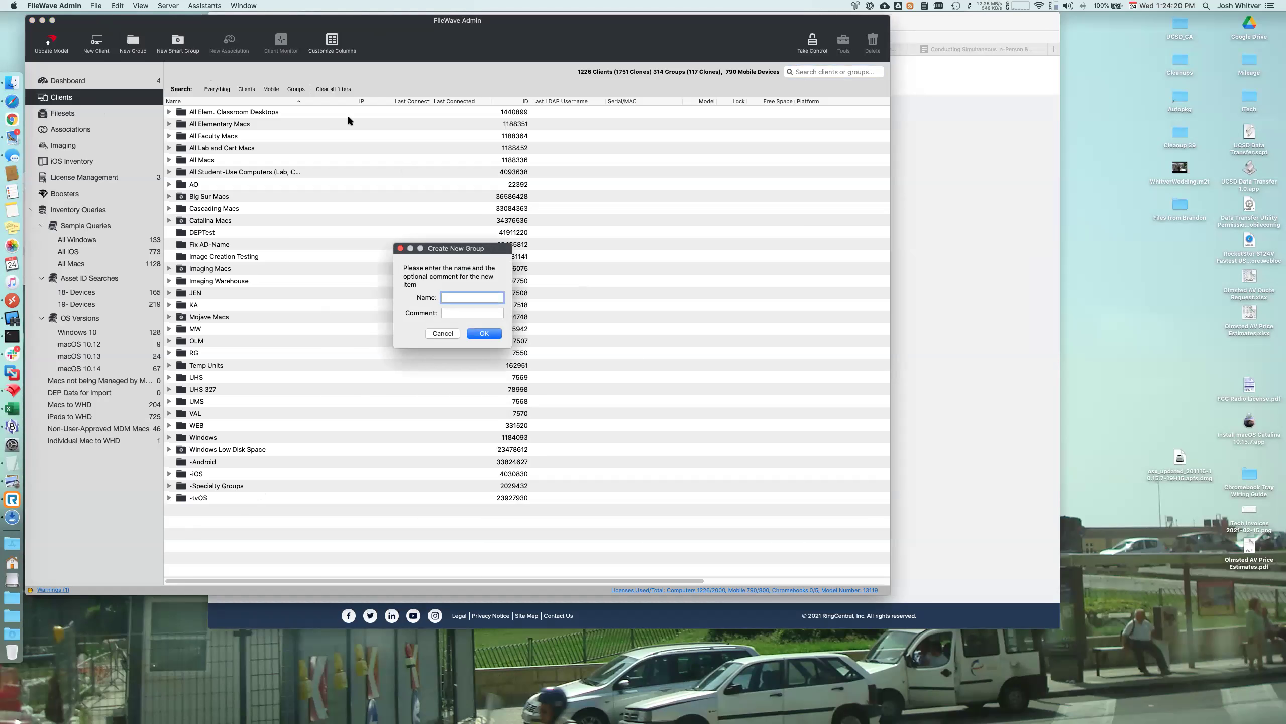
text(Plau)
key(BackSpace)
key(BackSpace)
key(BackSpace)
text(ground)
key(Return)
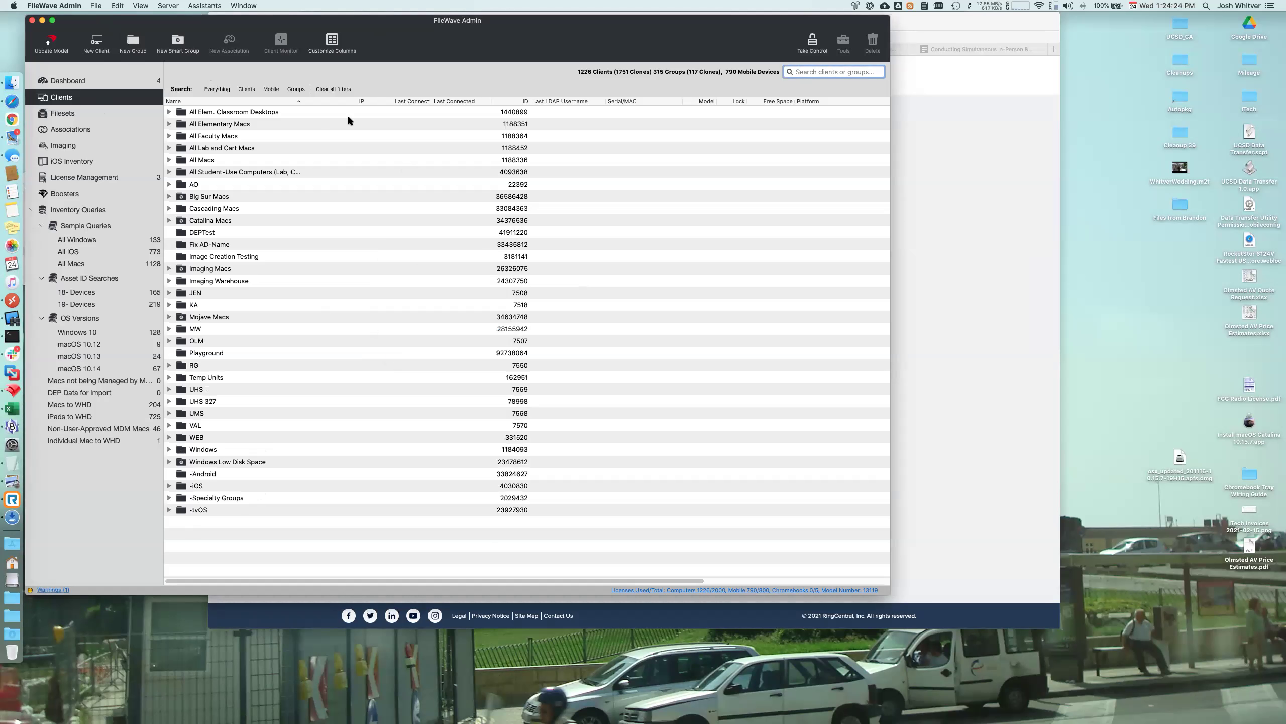
- Add a Schools group inside the Playground group
click(213, 352)
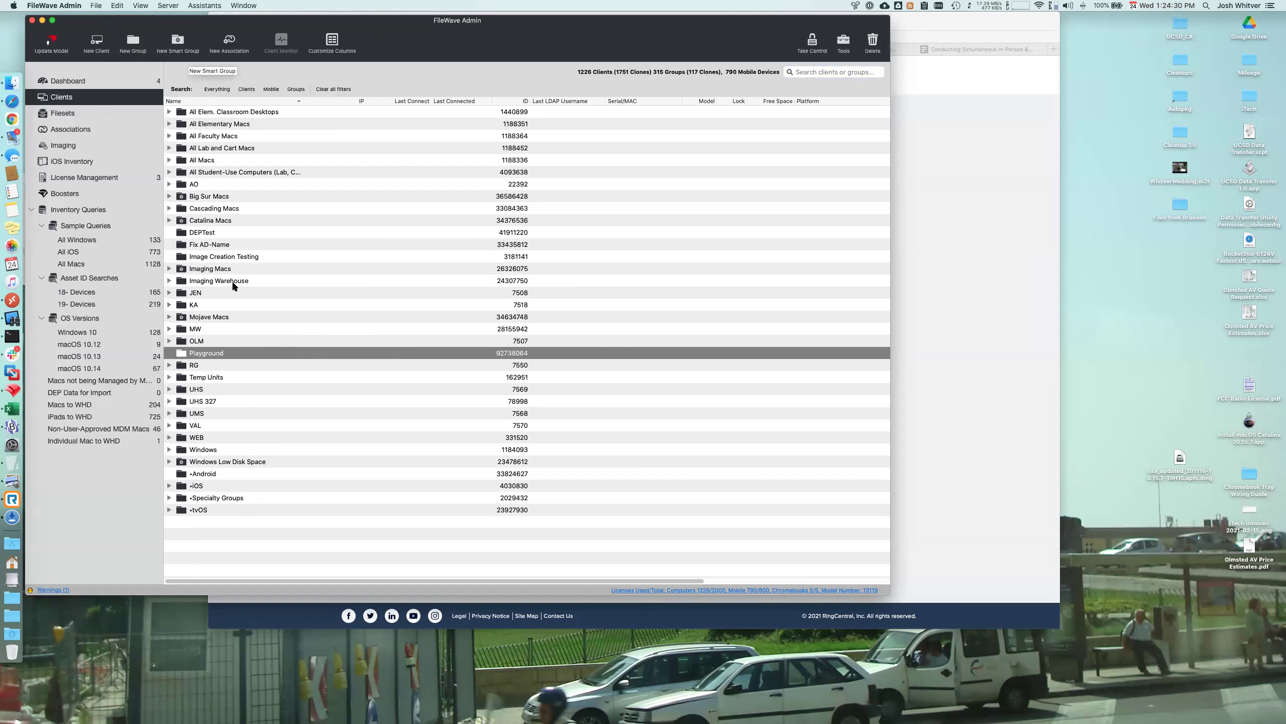
right_click(214, 353)
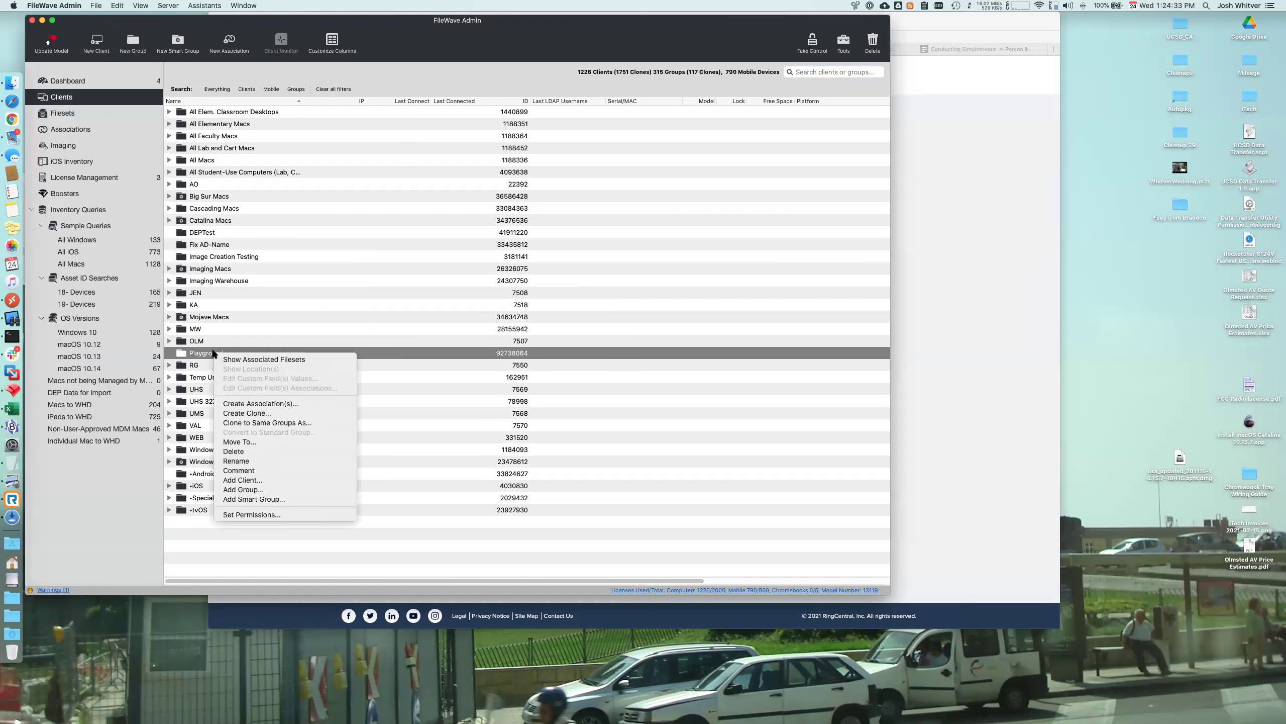
click(284, 488)
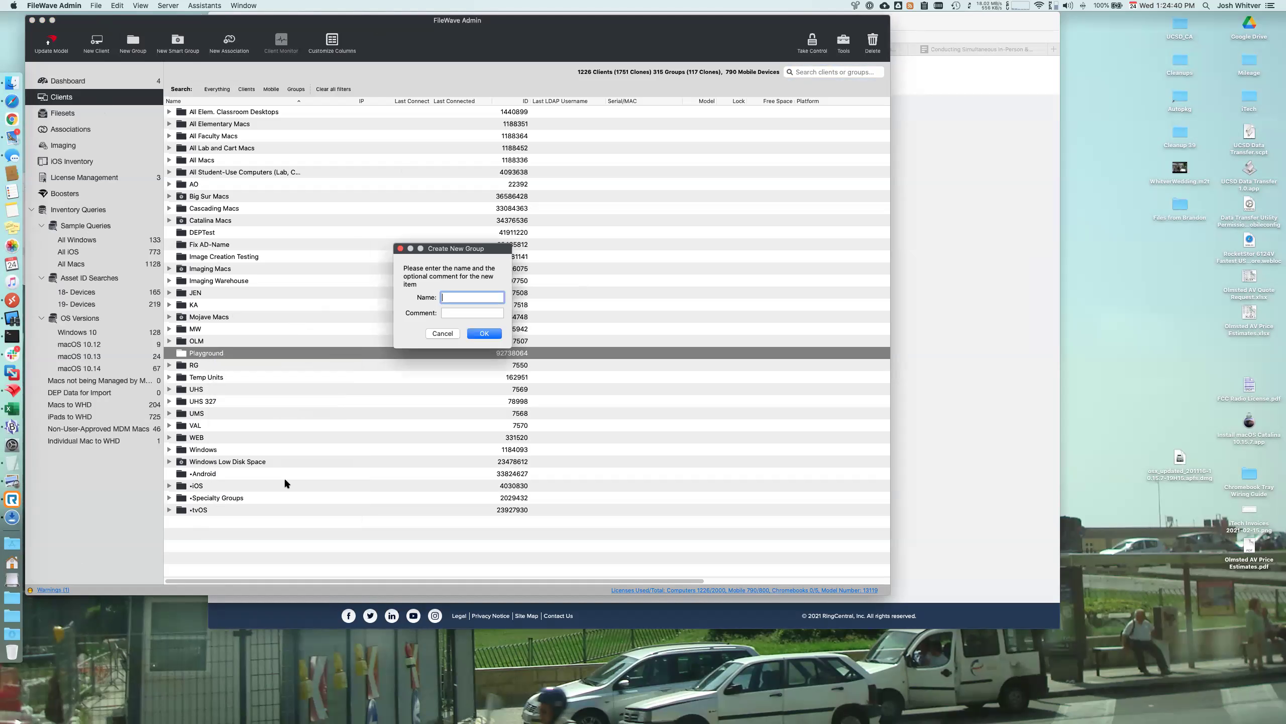
text(Schools)
key(Return)
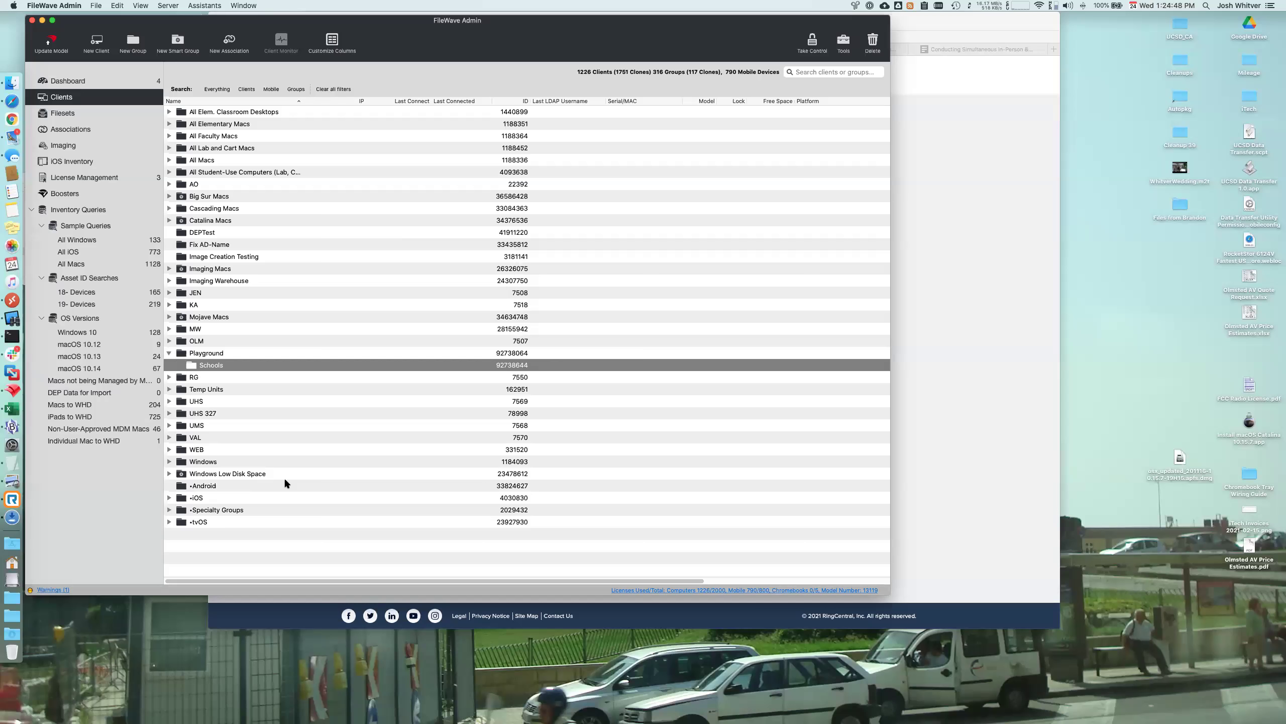
- Start a new smart group with an Inventory Query condition and open QueryBuilder
click(182, 37)
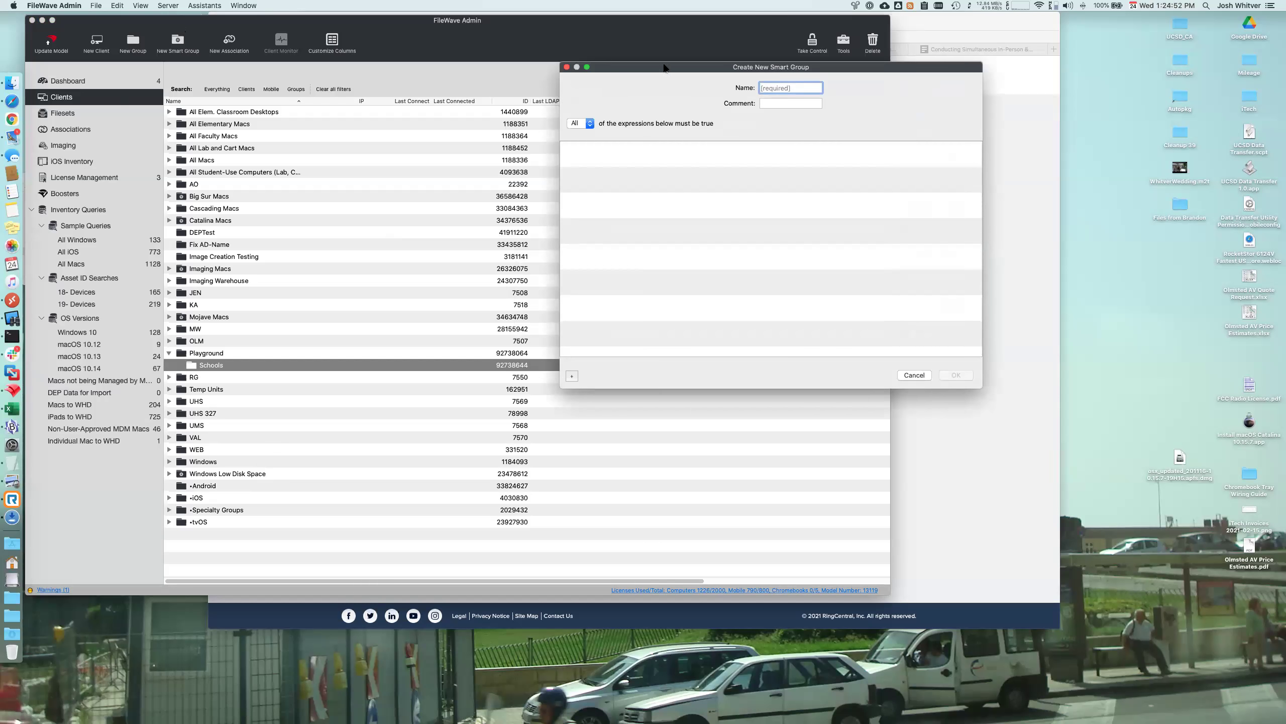
drag(666, 69, 618, 75)
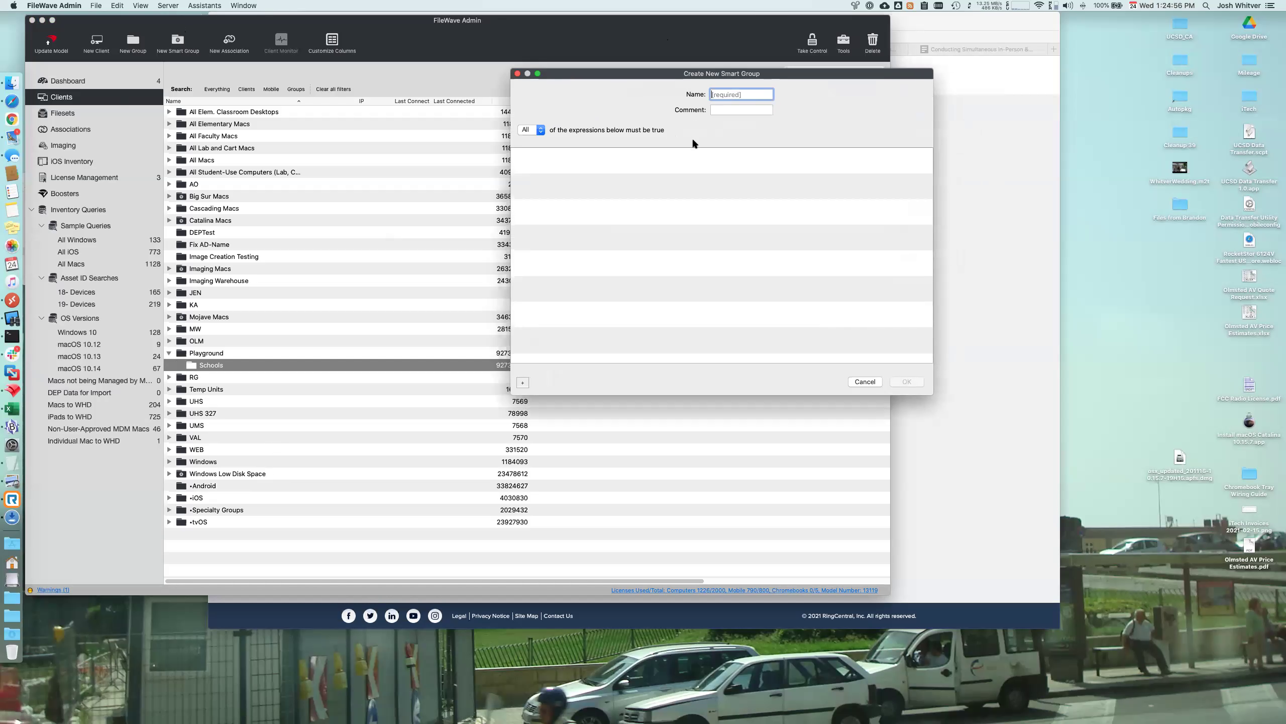
click(524, 382)
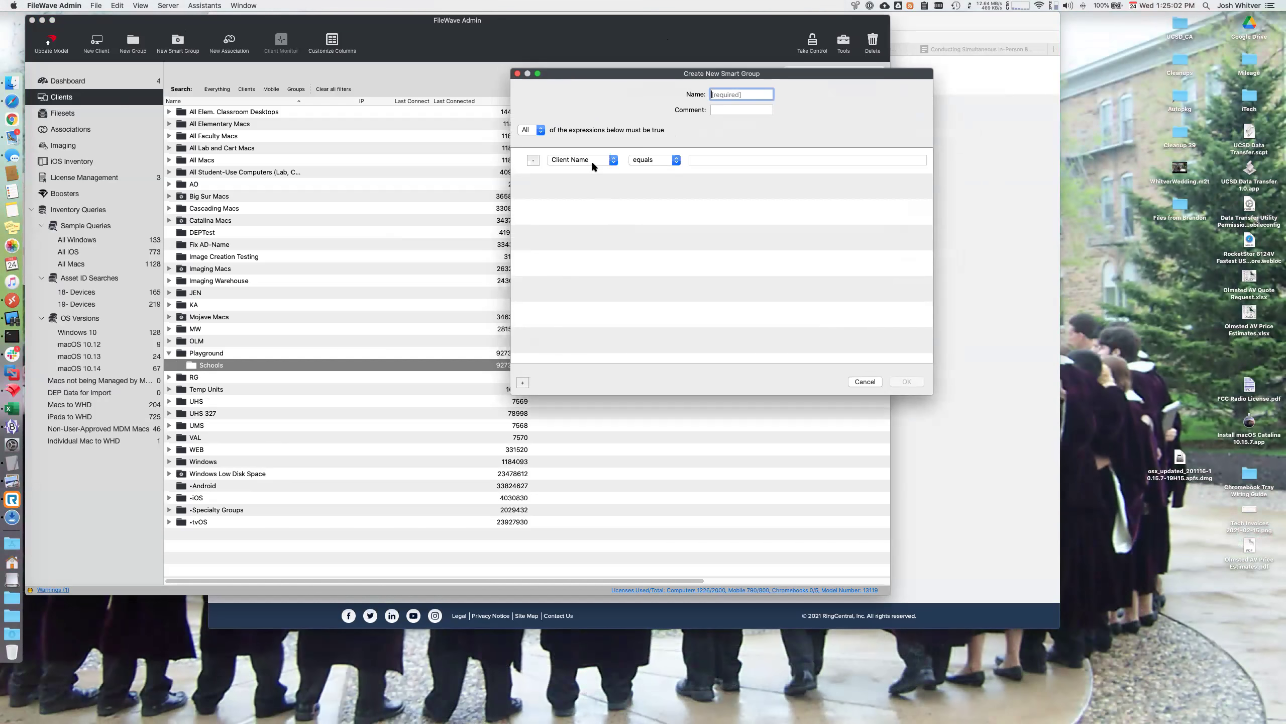
click(591, 159)
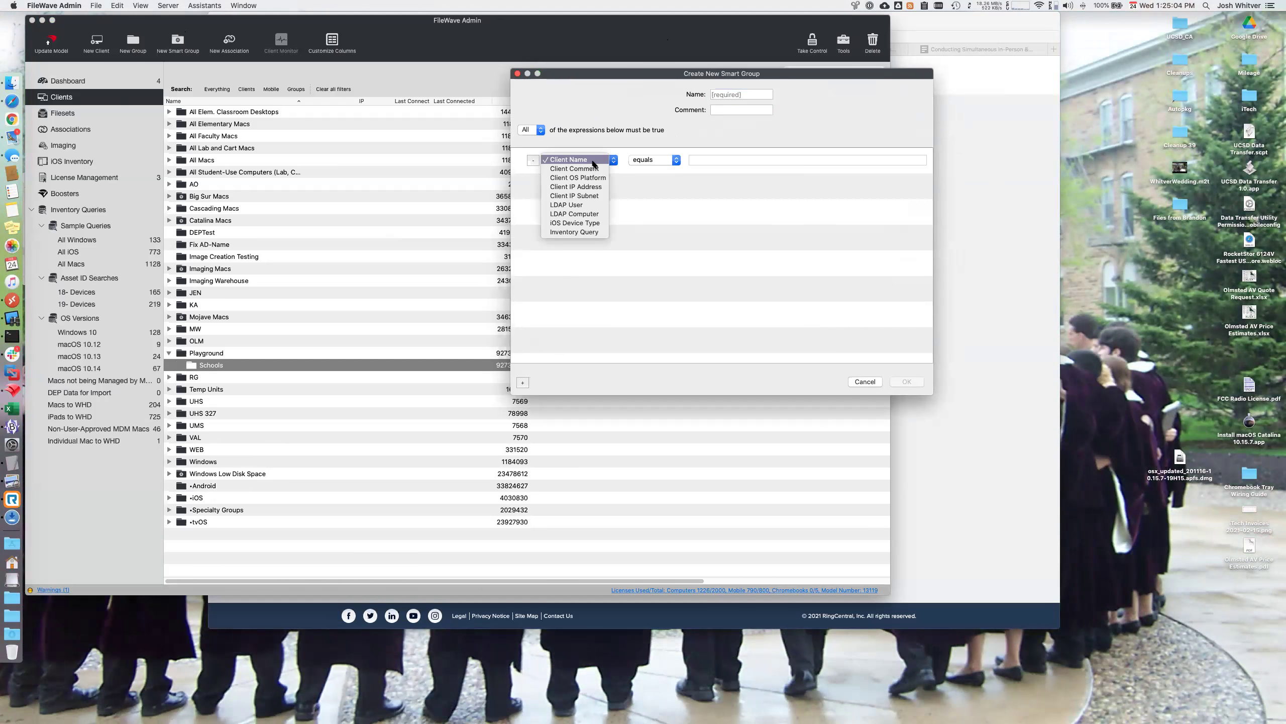
click(598, 217)
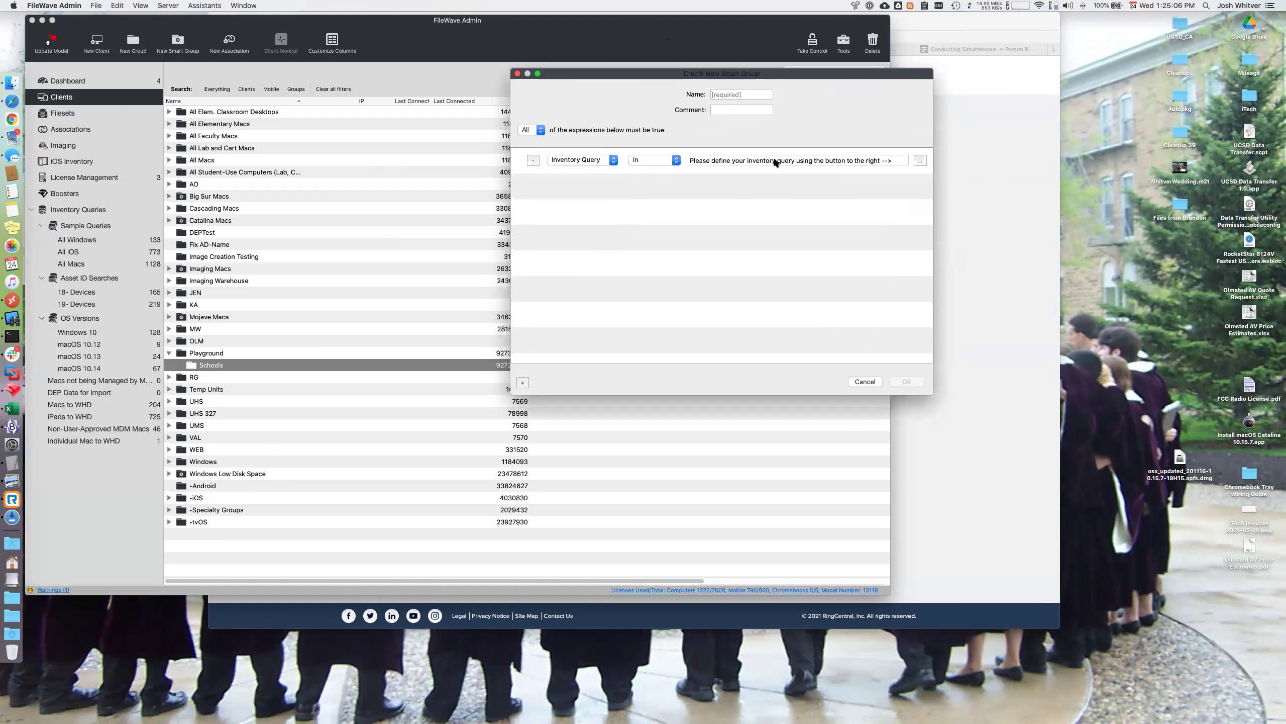
click(920, 160)
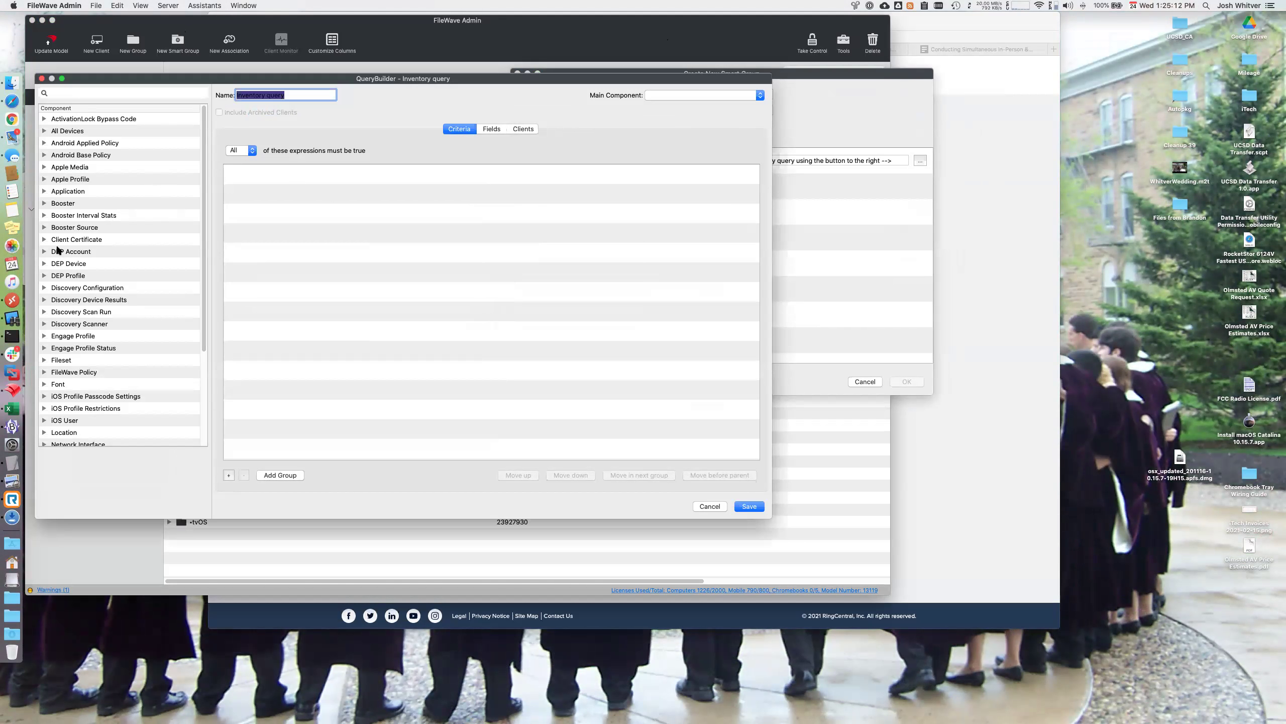
- Build and save a query named SchoolCode using Custom Fields where SchoolCode is JEN
click(108, 94)
text(custom)
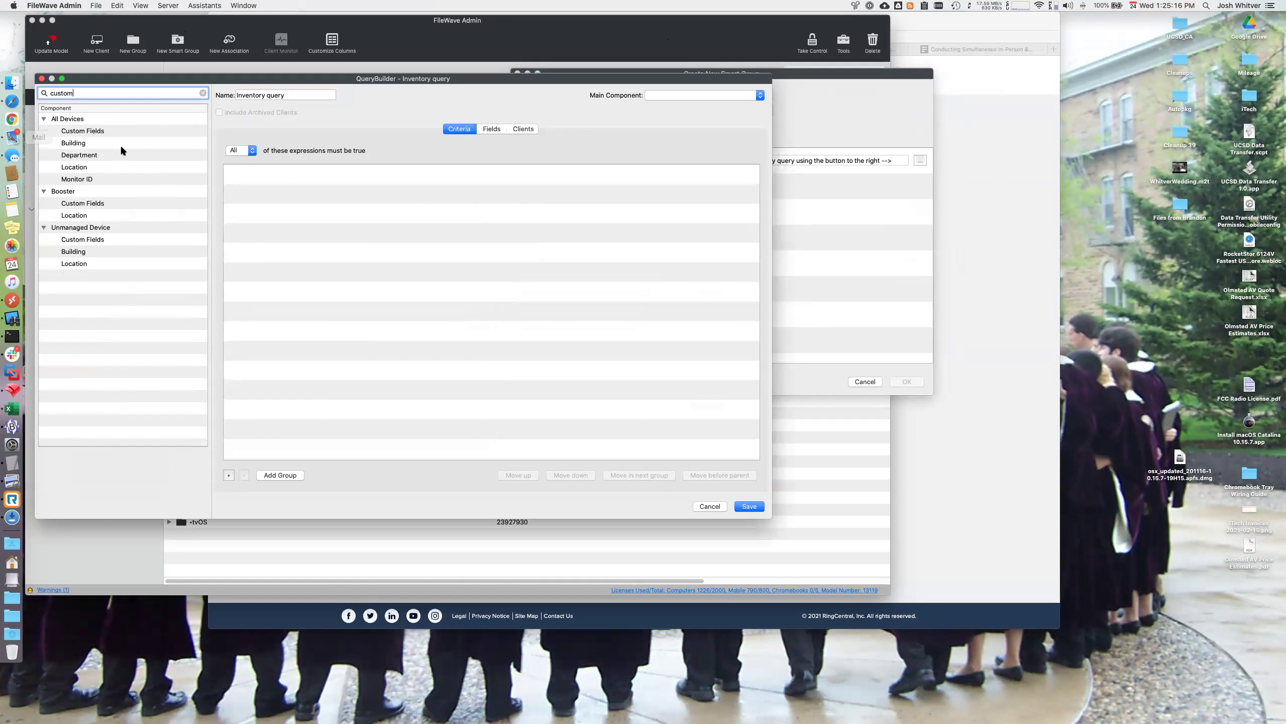
drag(93, 131, 269, 182)
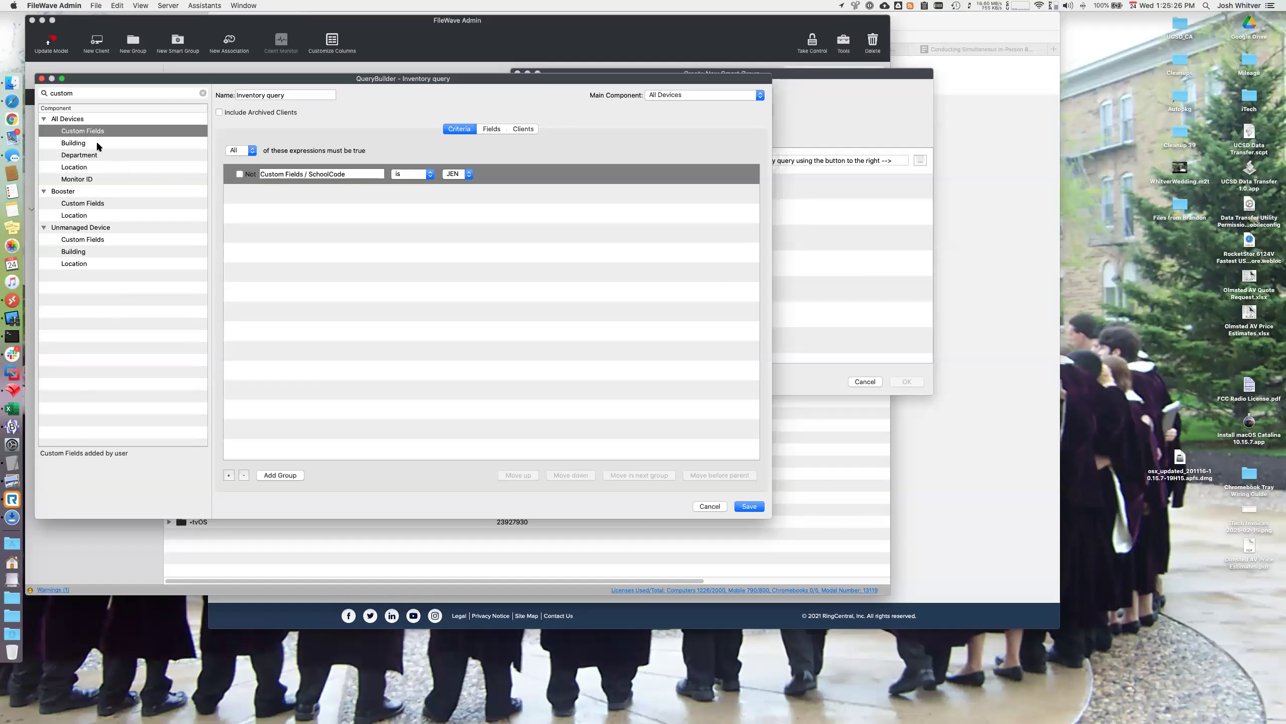
click(460, 174)
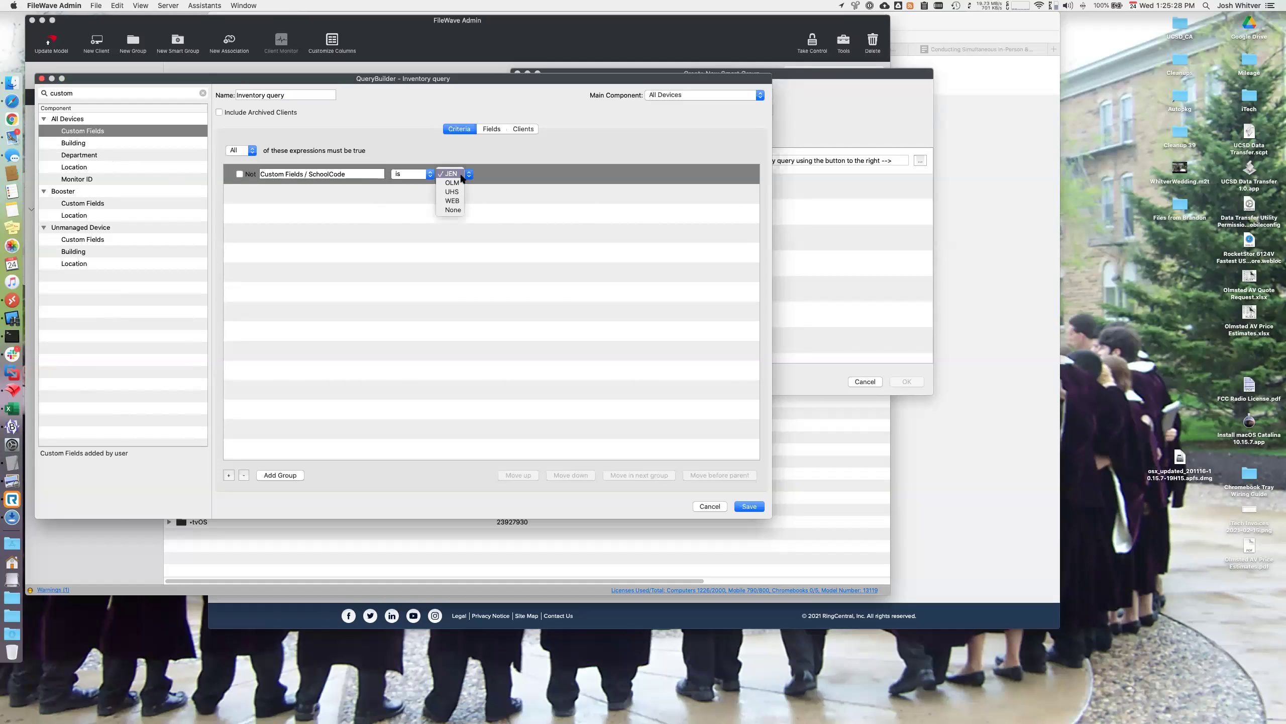
click(519, 193)
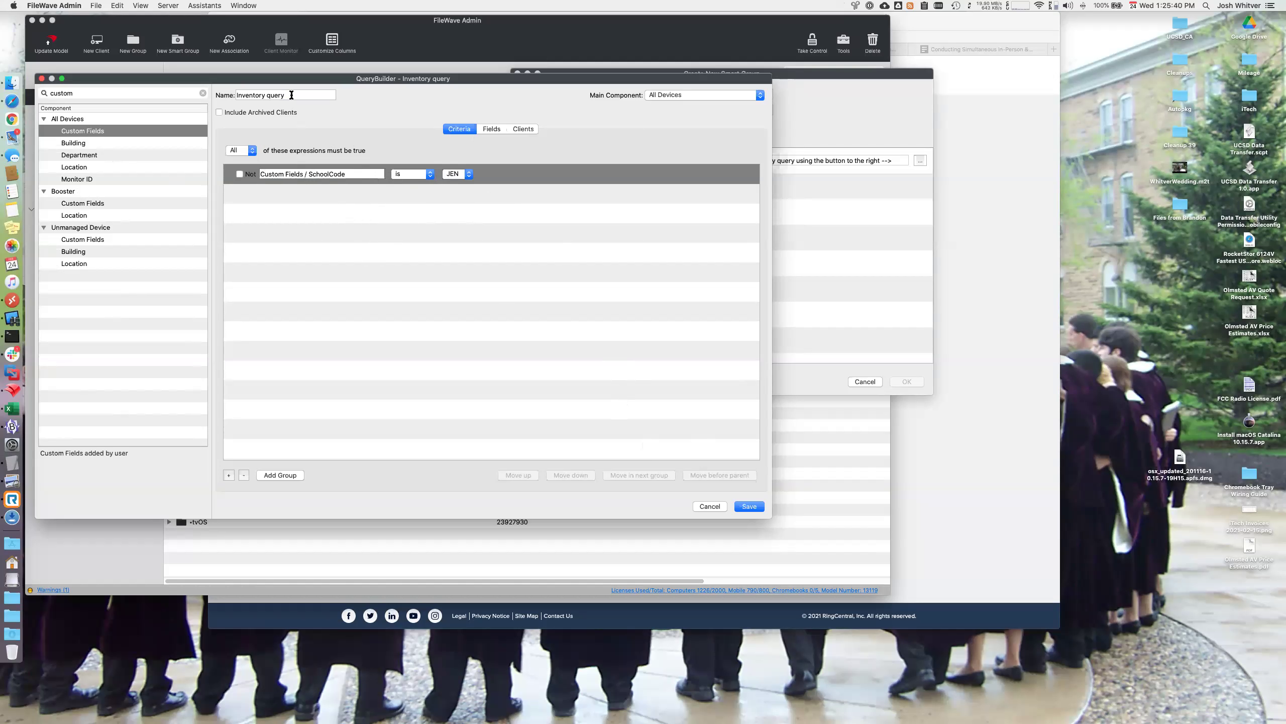
drag(290, 96, 197, 97)
text(S)
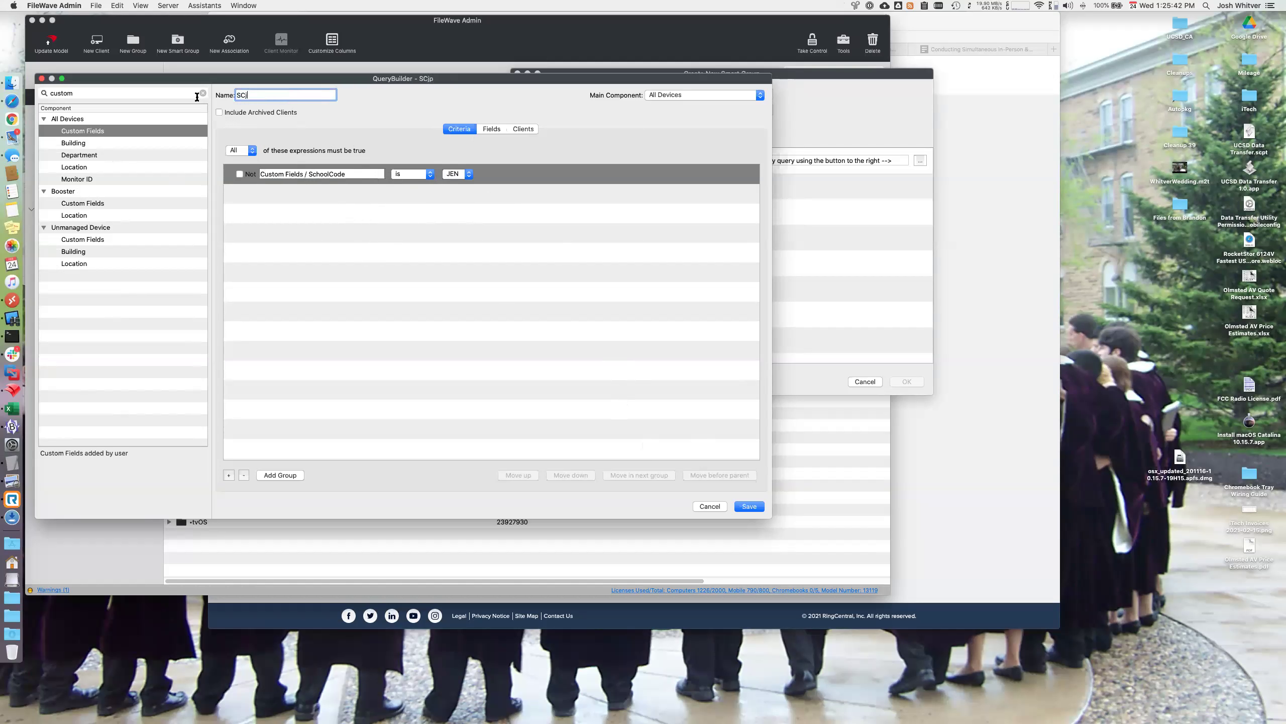
text(choolCode)
click(748, 506)
- Name the new smart group JEN
click(752, 93)
text(cp)
key(BackSpace)
key(BackSpace)
text(School)
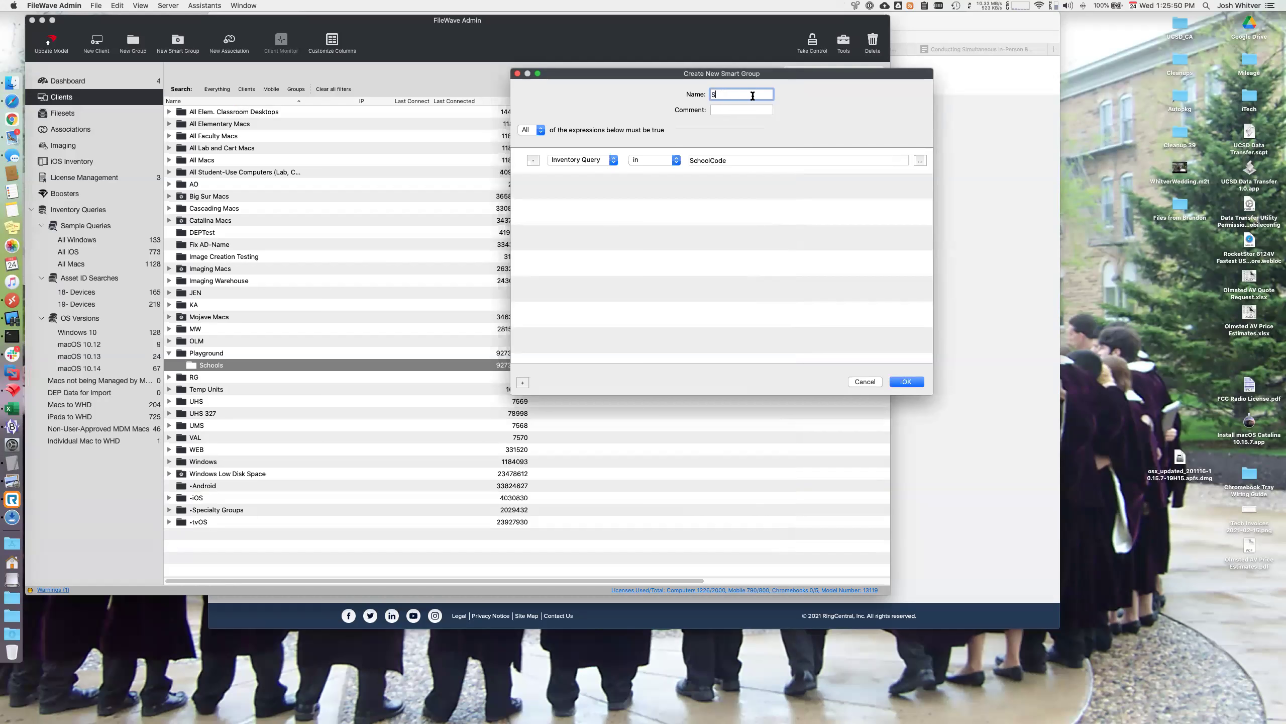
double_click(753, 96)
text(JEN)
- Create the smart group, then expand JEN > JEN Faculty > JEN Faculty Desktops and select JEN
click(906, 381)
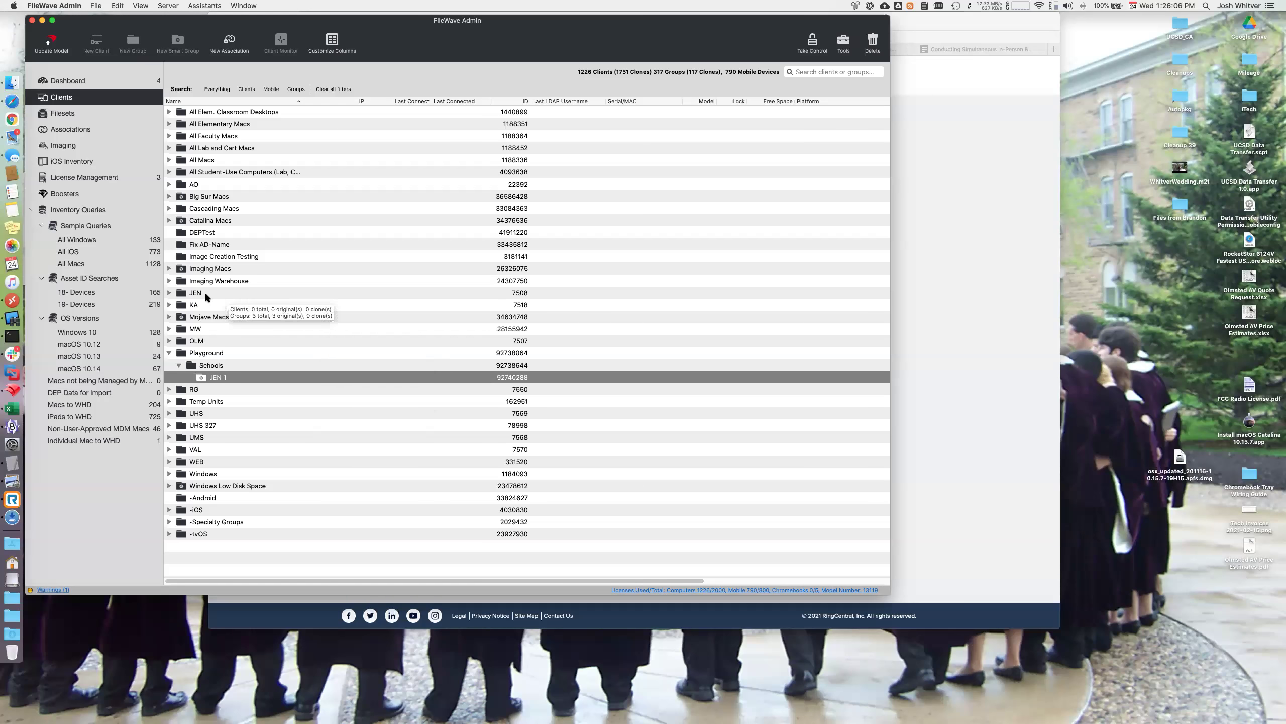
click(170, 292)
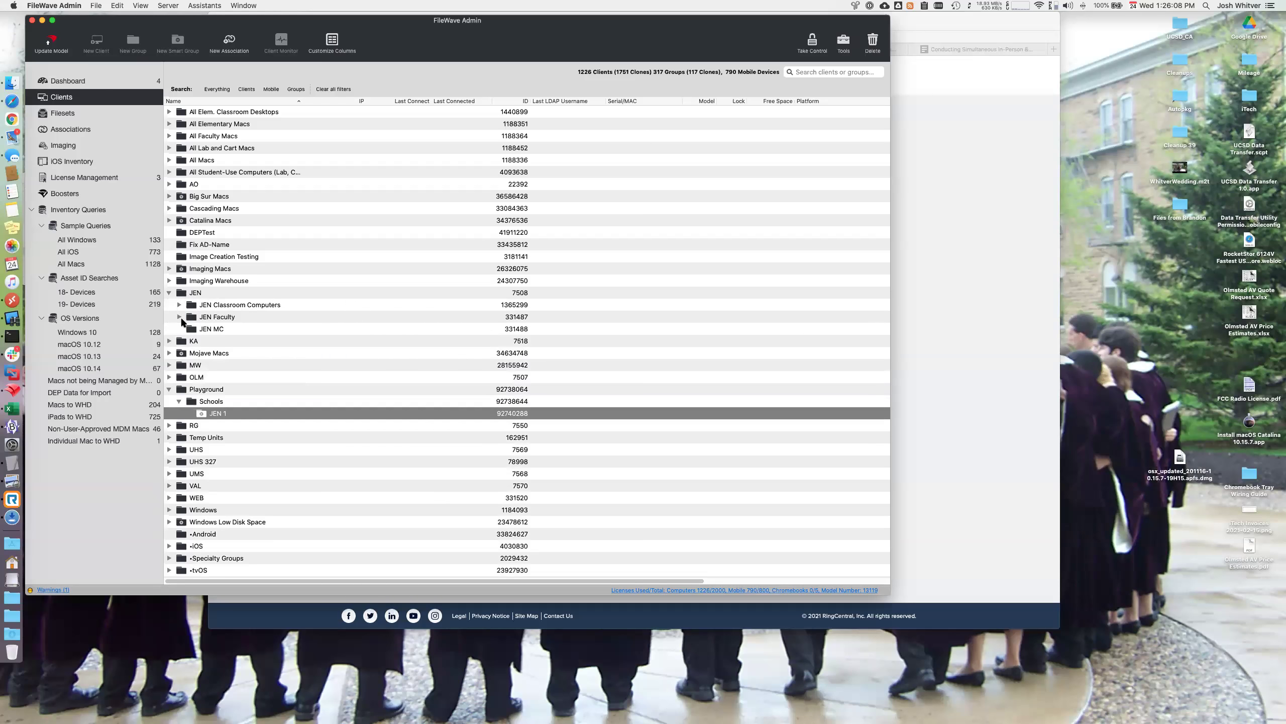
click(179, 317)
click(190, 328)
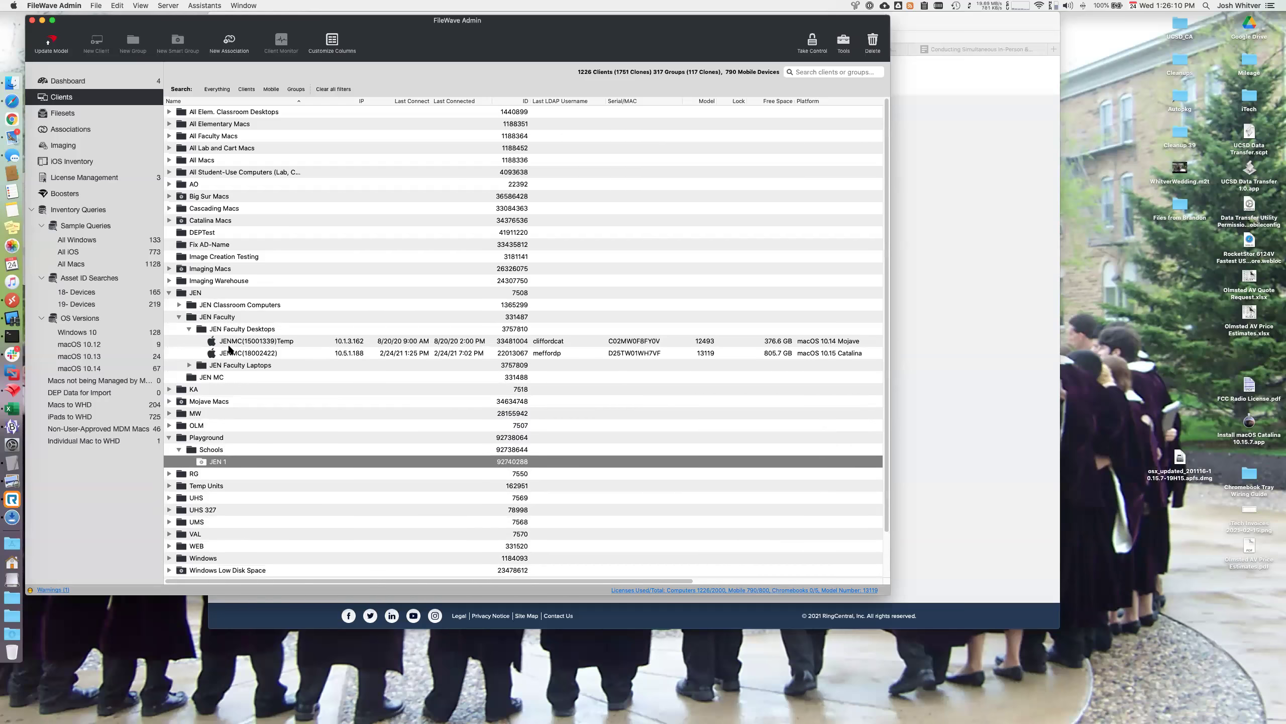
right_click(226, 354)
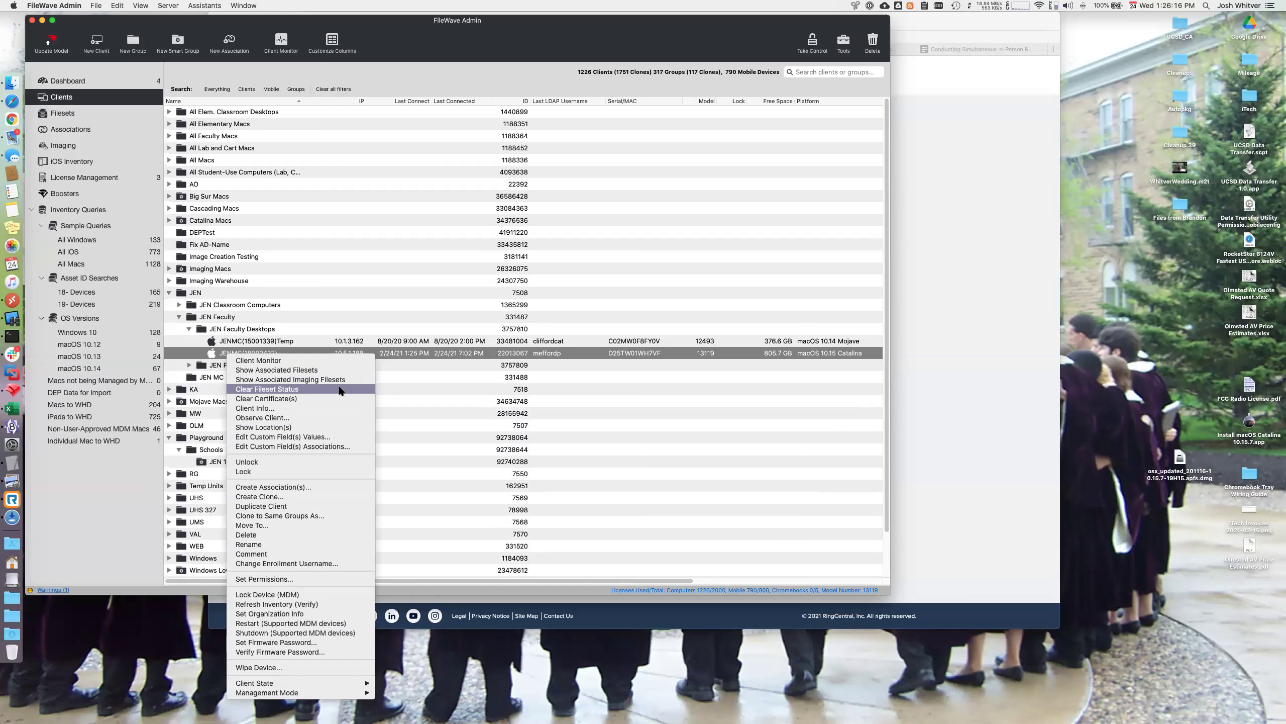
click(407, 349)
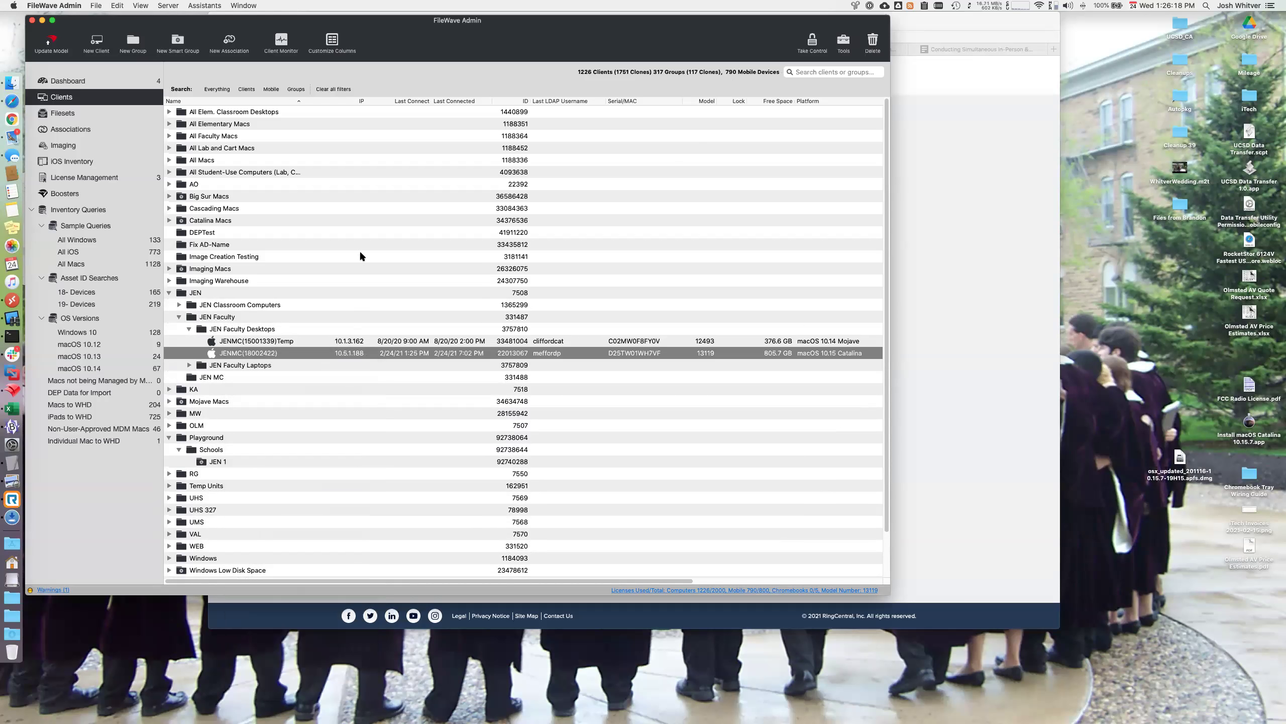
click(194, 291)
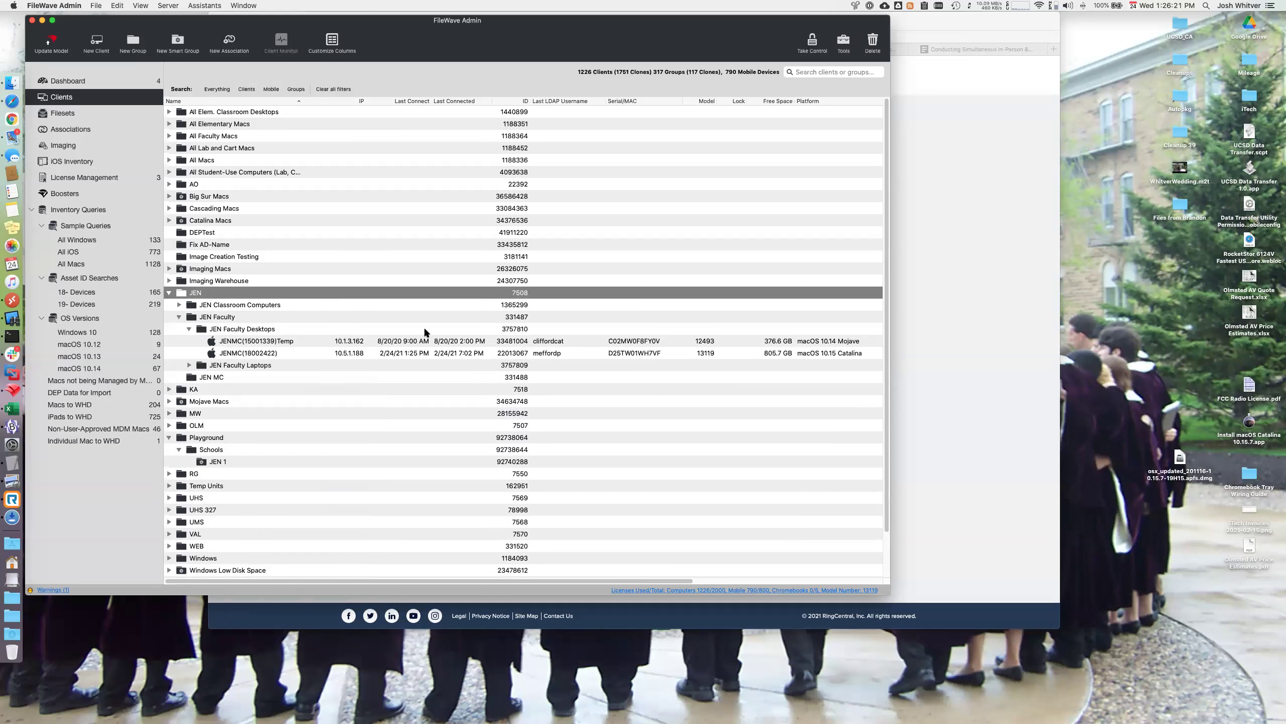
- Edit the JEN group's custom field values so SchoolCode is JEN, and save
right_click(196, 295)
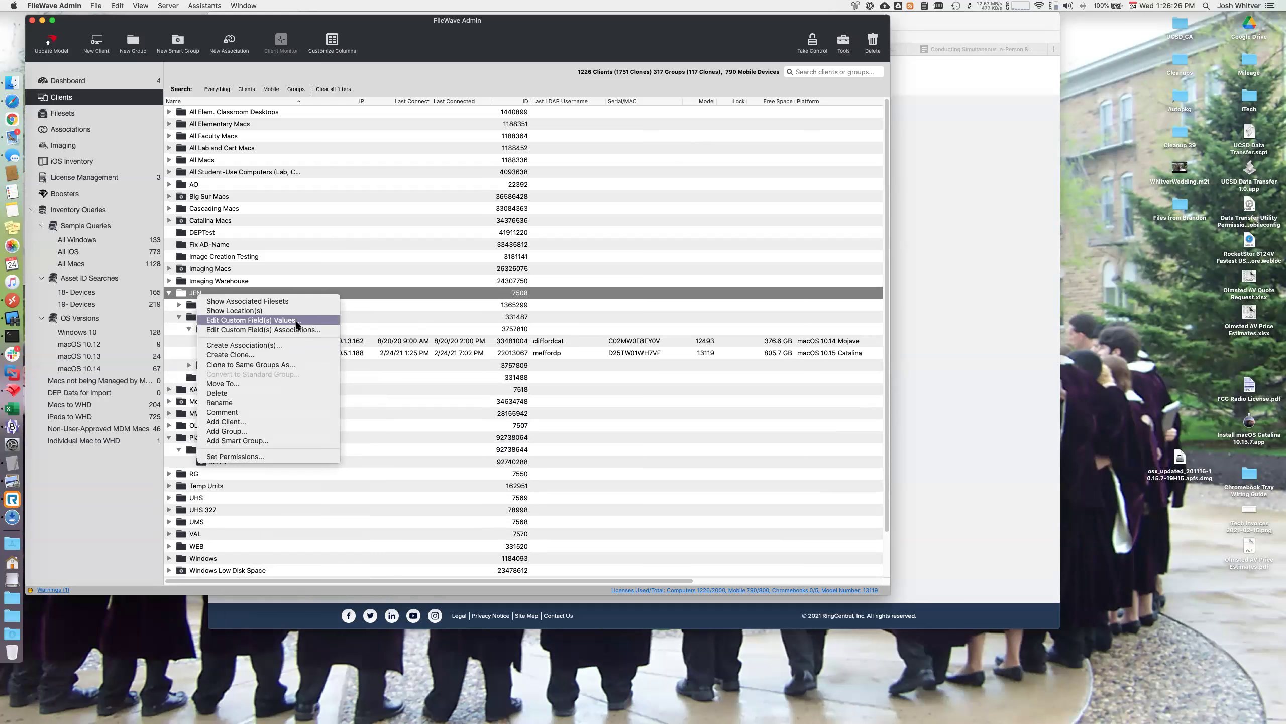
click(298, 321)
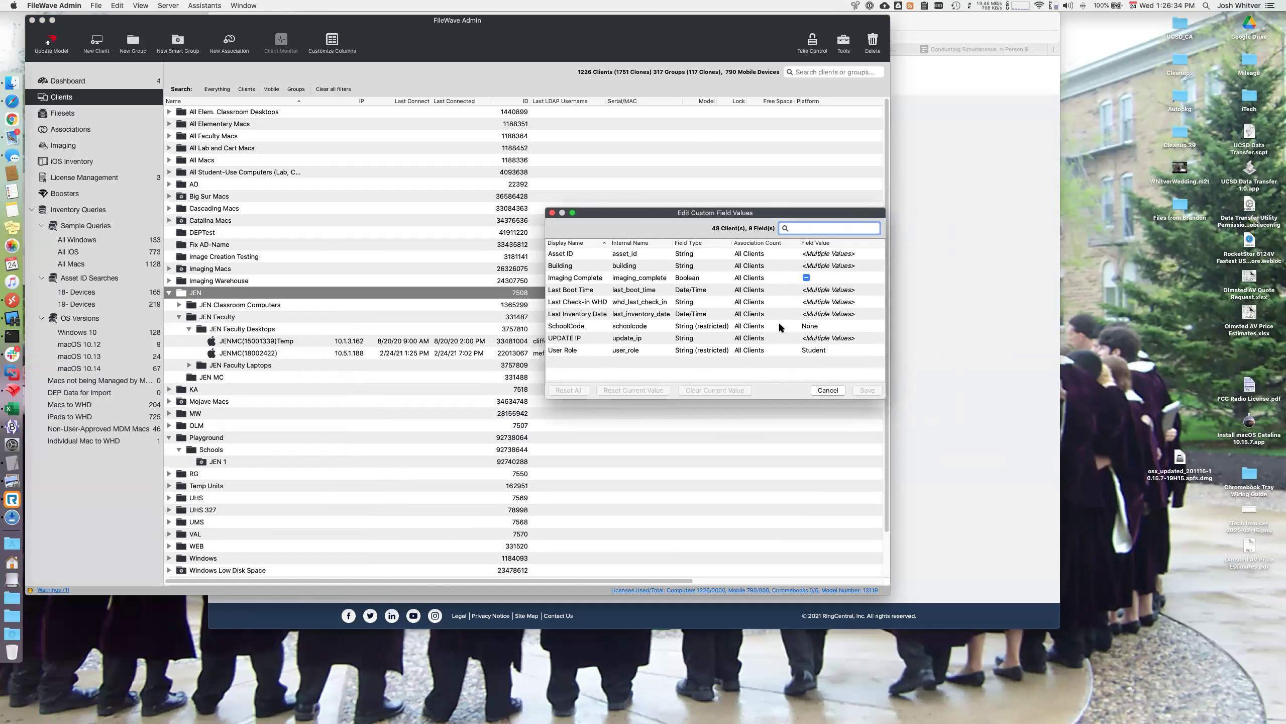
click(807, 327)
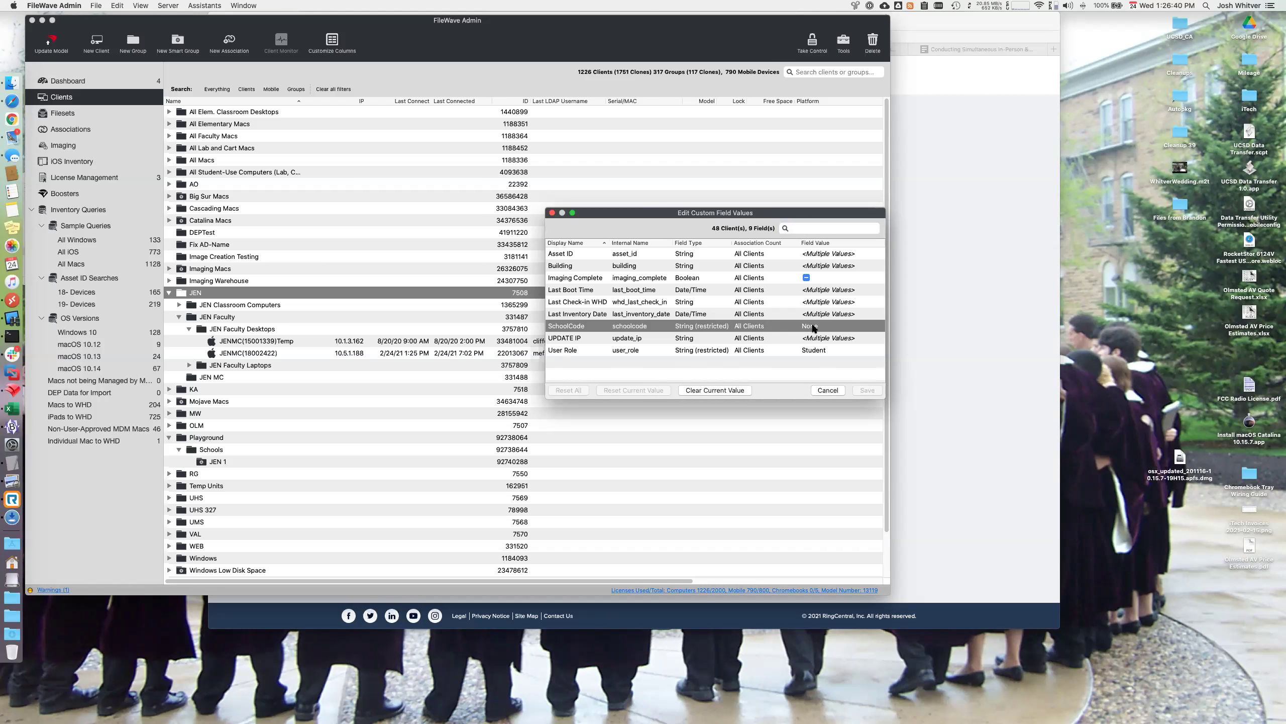
click(813, 328)
click(867, 326)
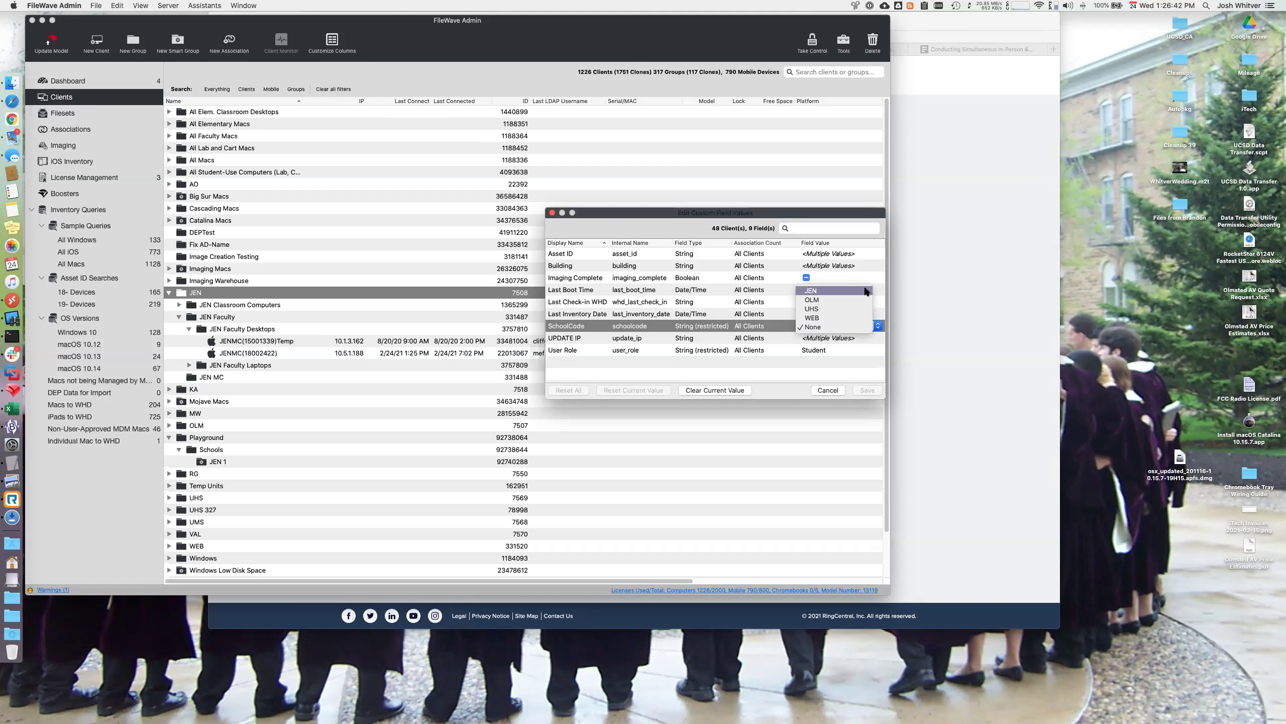
click(866, 291)
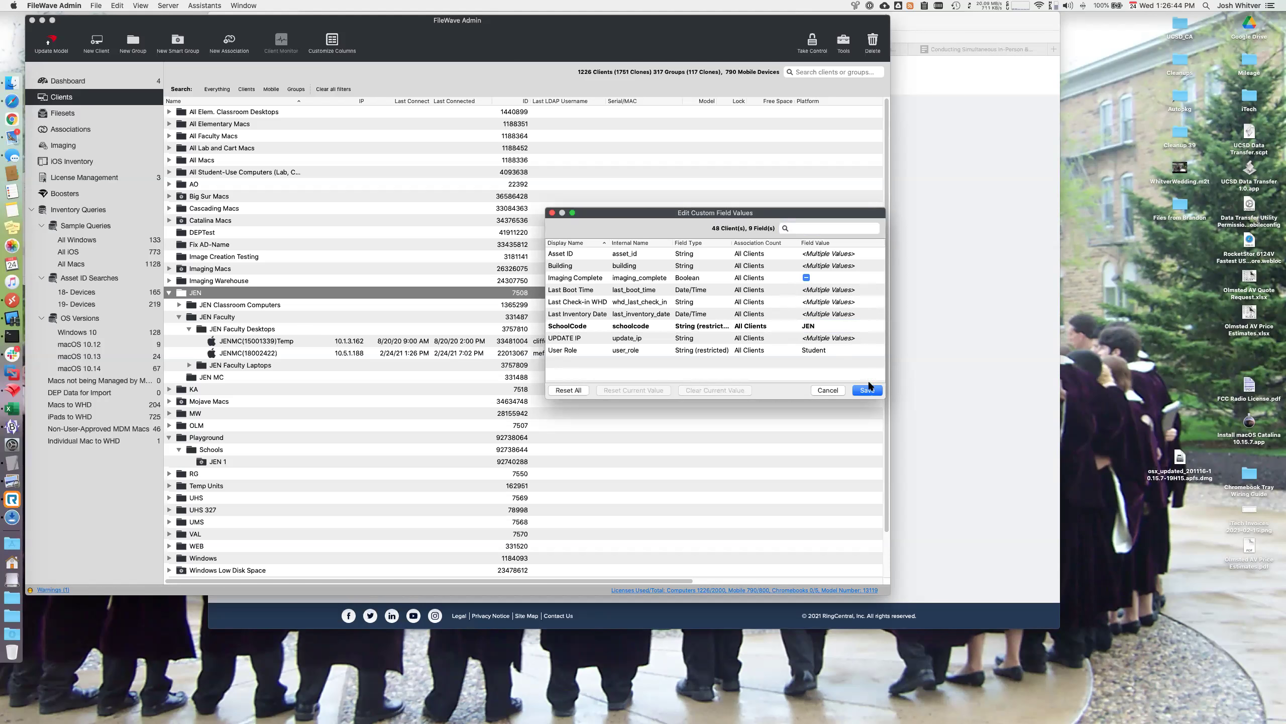
click(869, 390)
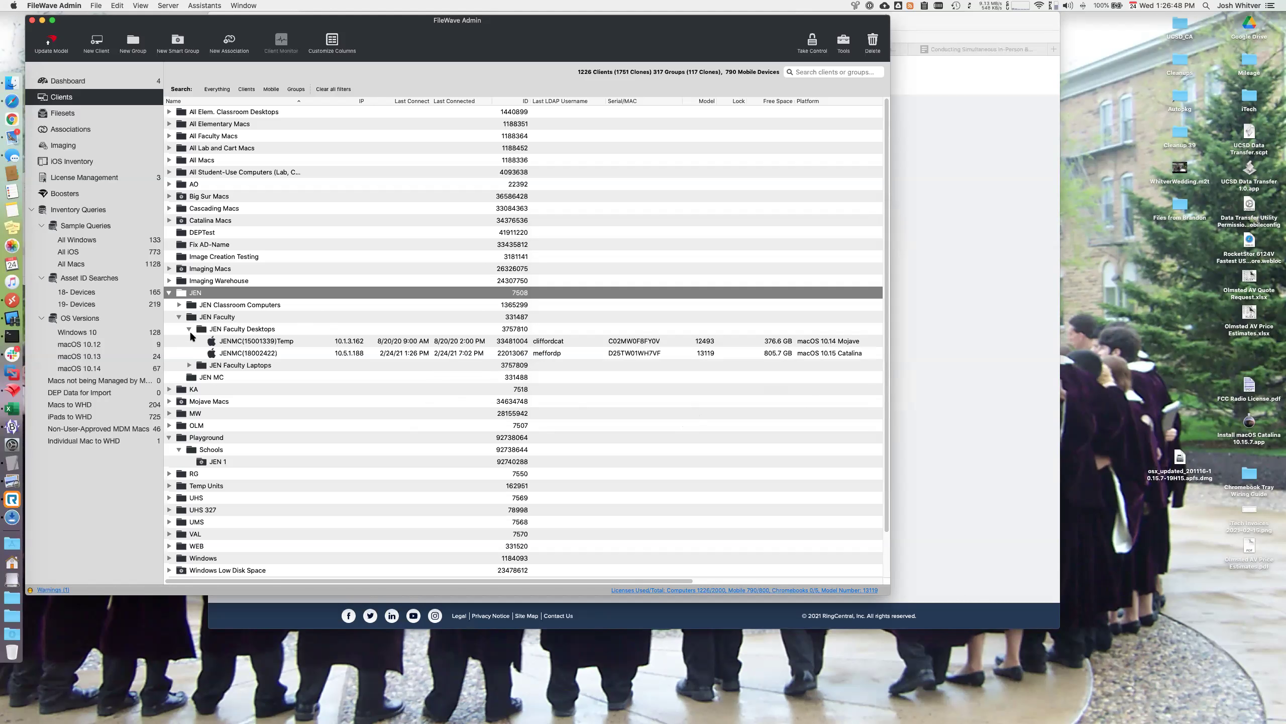
- Refresh the JEN 1 smart group and expand it to check its member Macs
scroll(309, 390, down, 2)
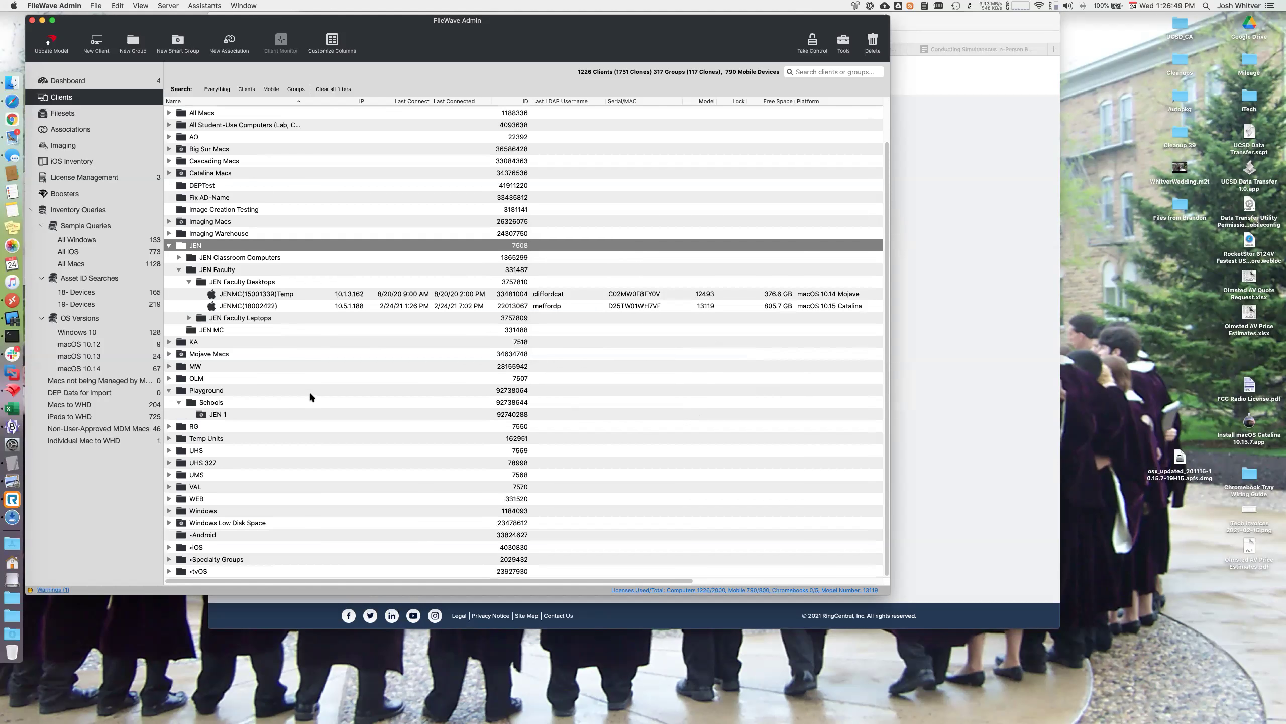
click(248, 415)
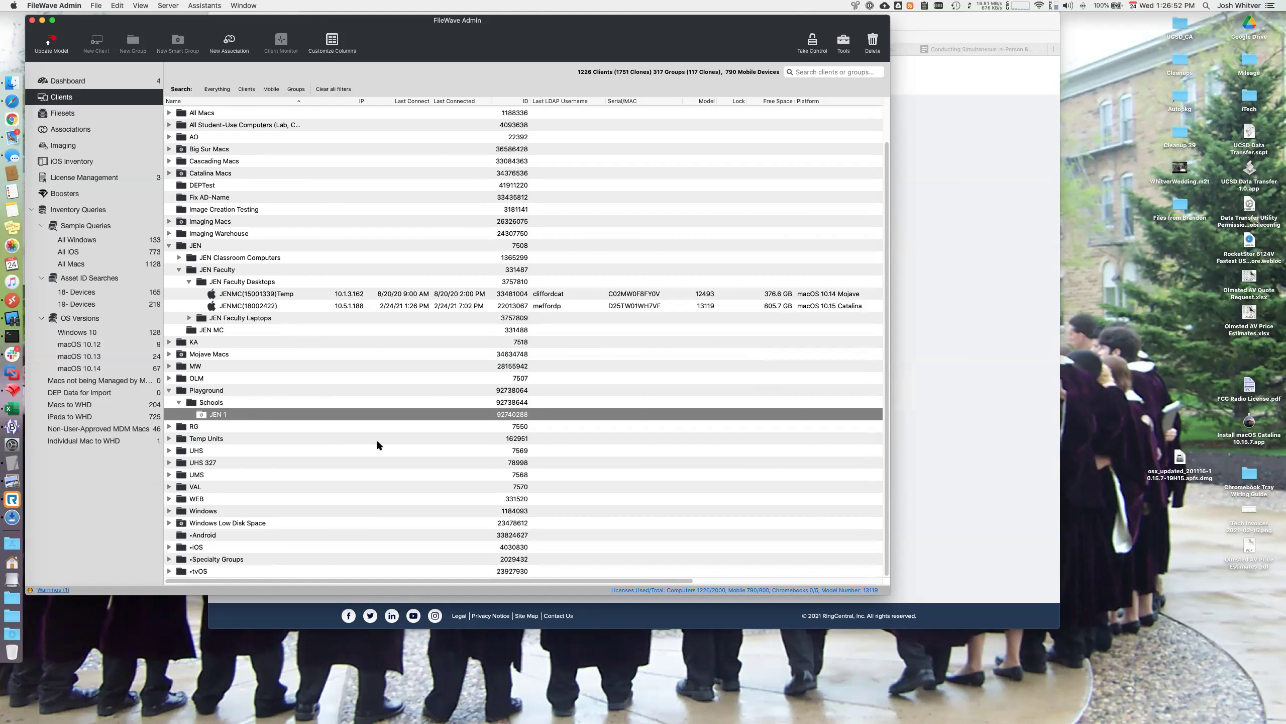
mouse_move(382, 415)
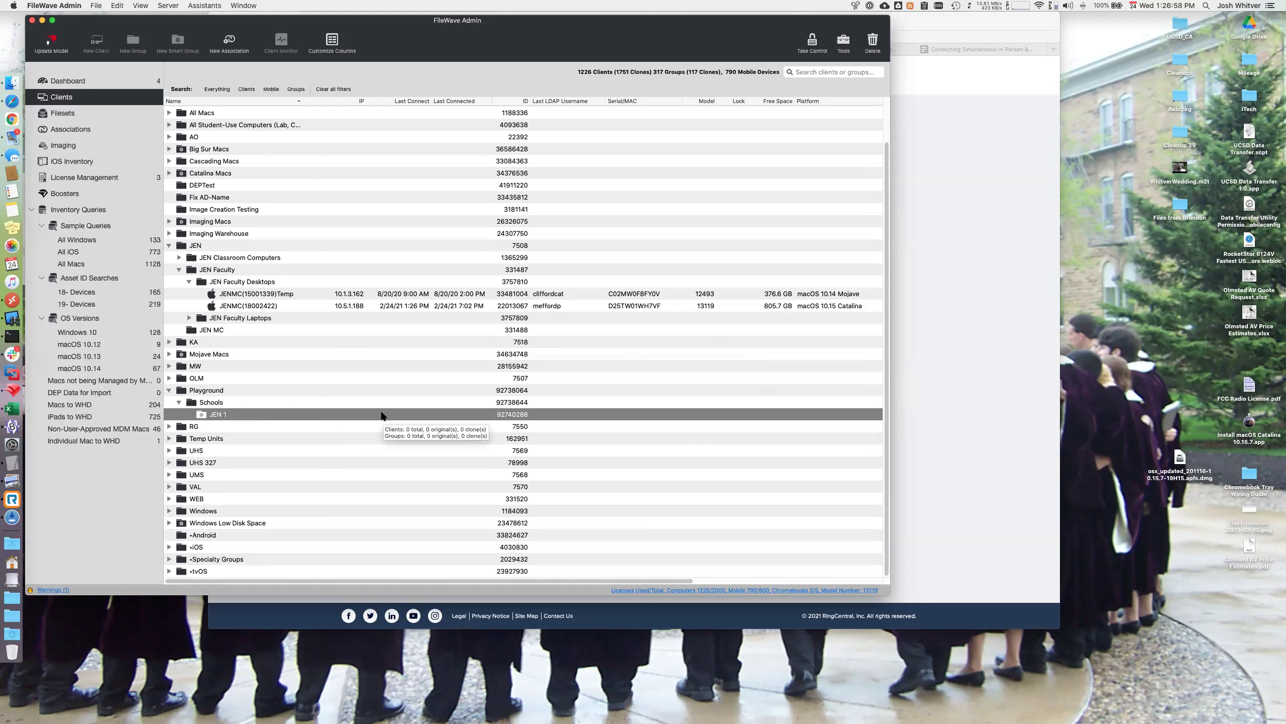
right_click(213, 416)
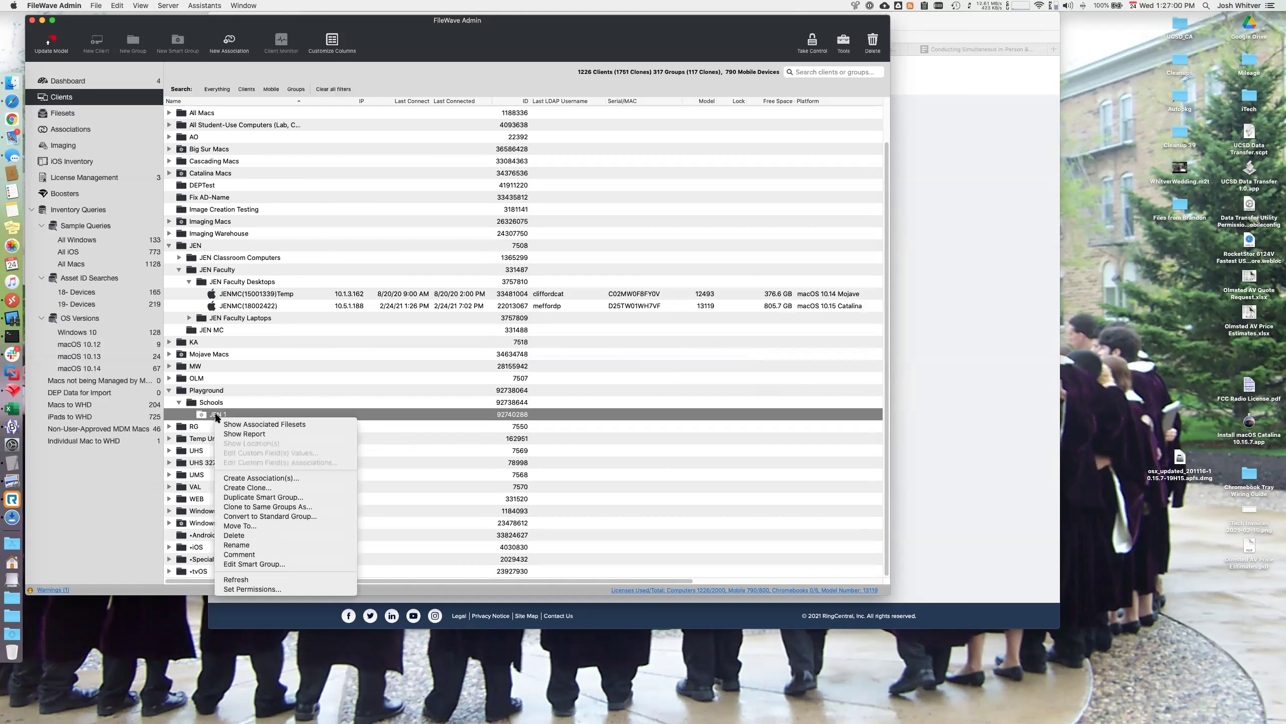
click(320, 581)
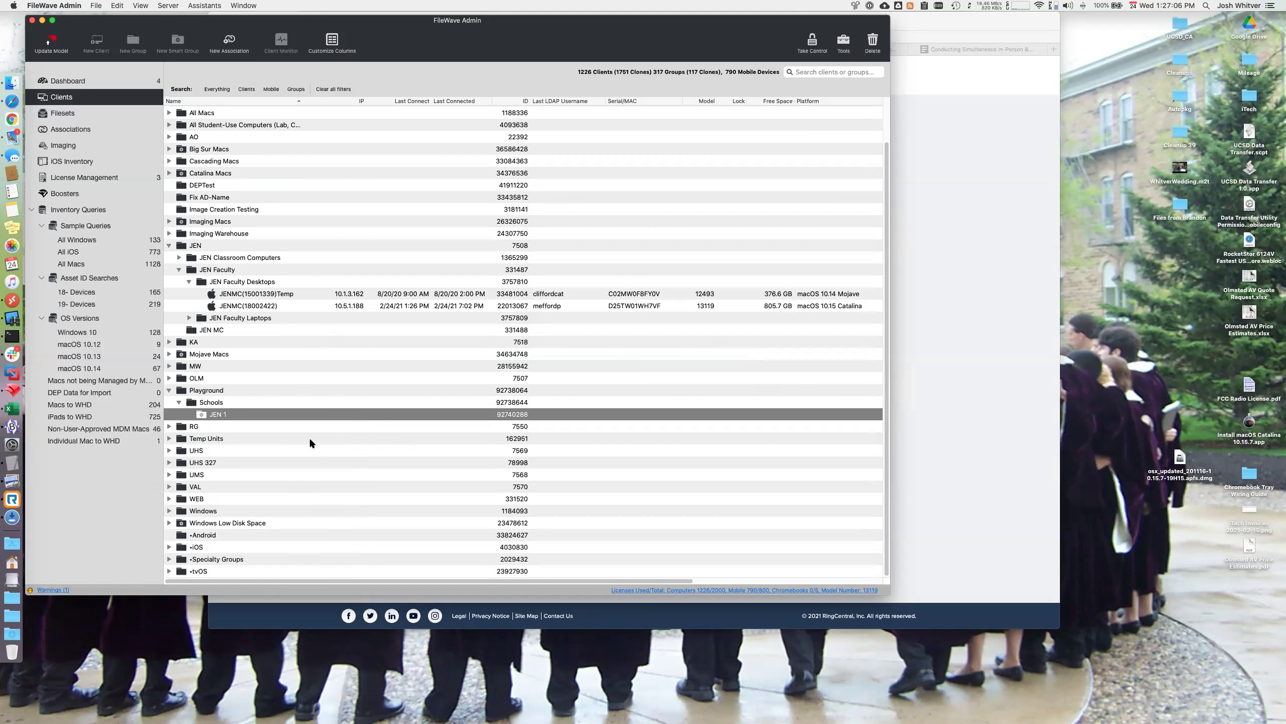
click(190, 415)
click(190, 414)
- Duplicate the JEN 1 smart group and start renaming the copy
right_click(195, 414)
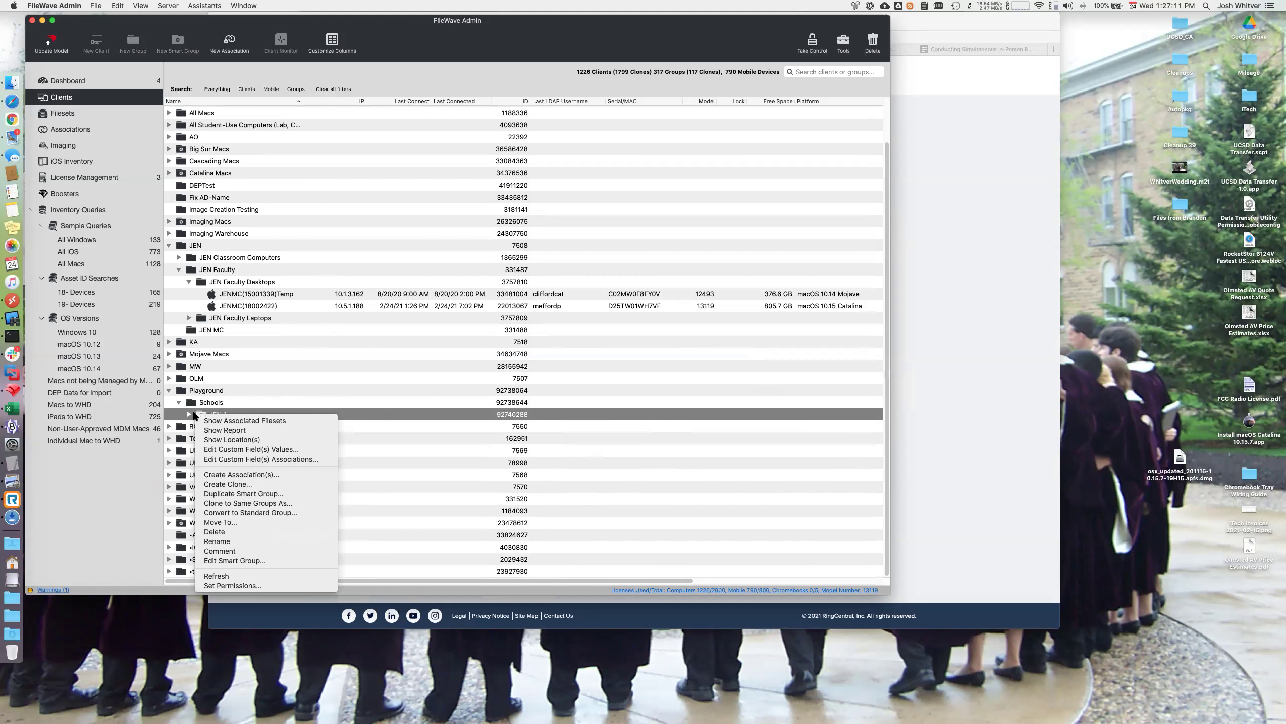
click(255, 494)
click(756, 93)
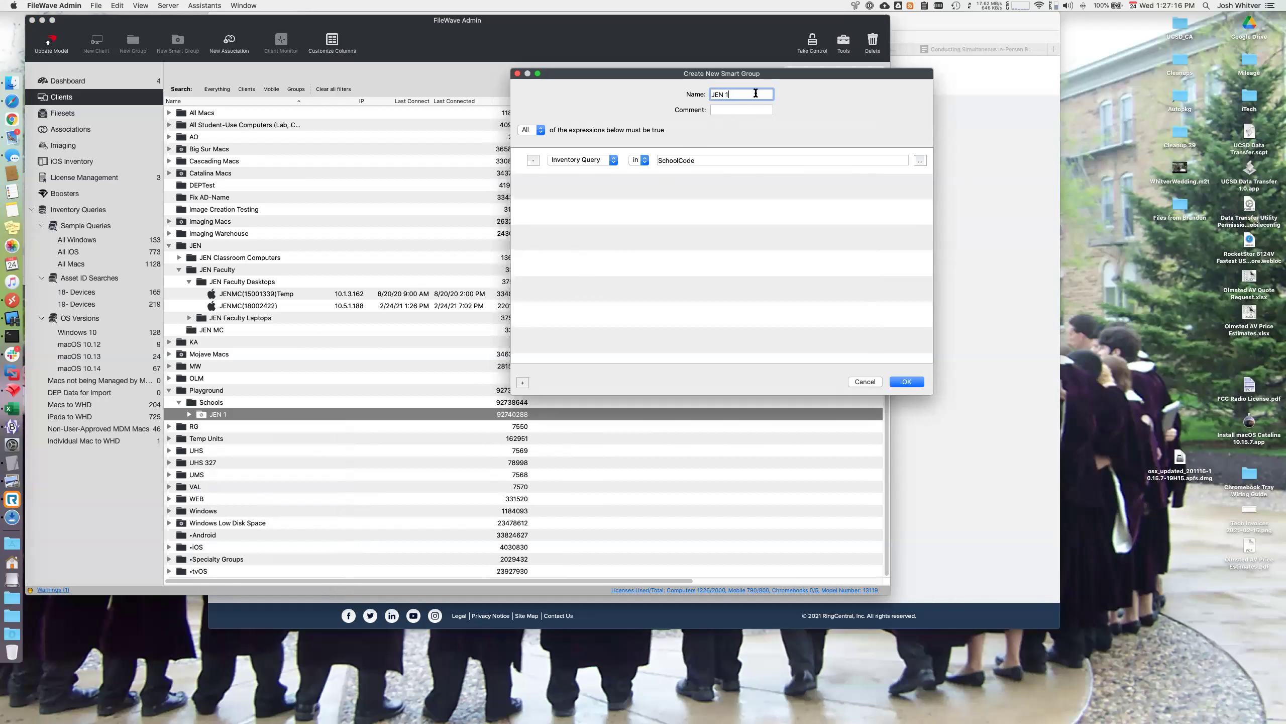
key(super+a)
text(KA)
- Change the copied SchoolCode query's value to UHS and save the query
click(920, 160)
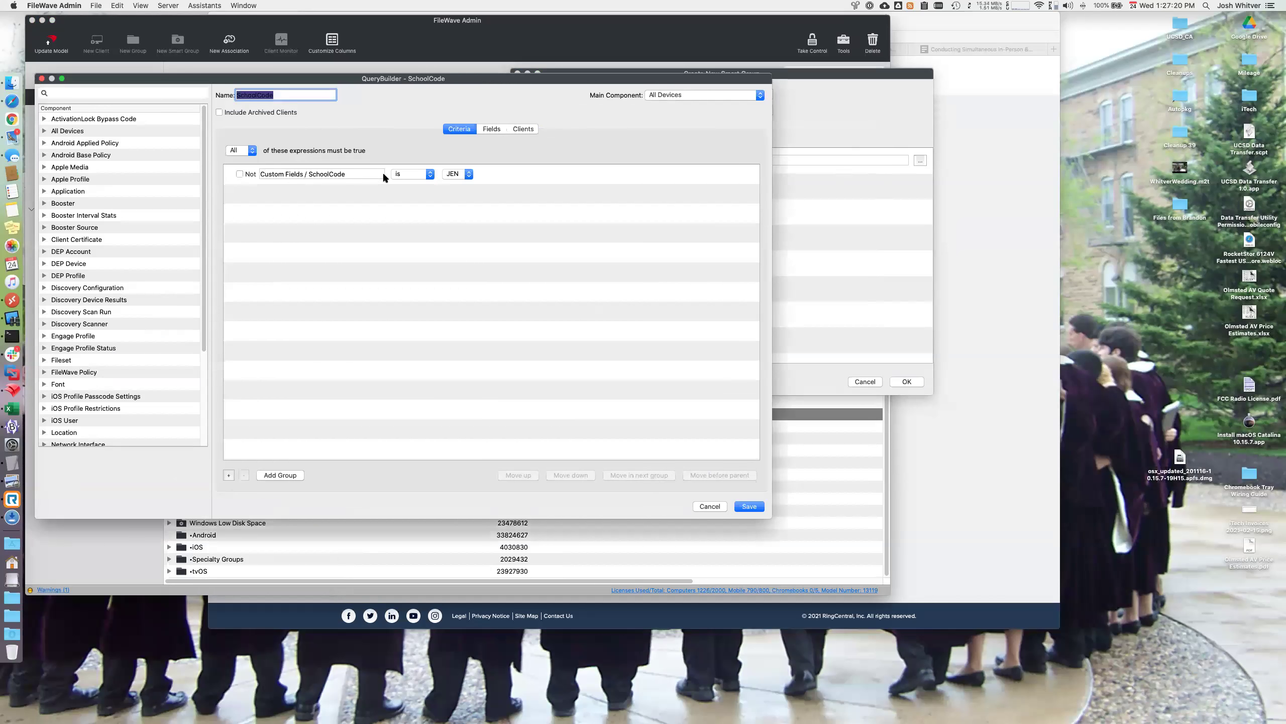
click(449, 175)
click(551, 193)
click(469, 177)
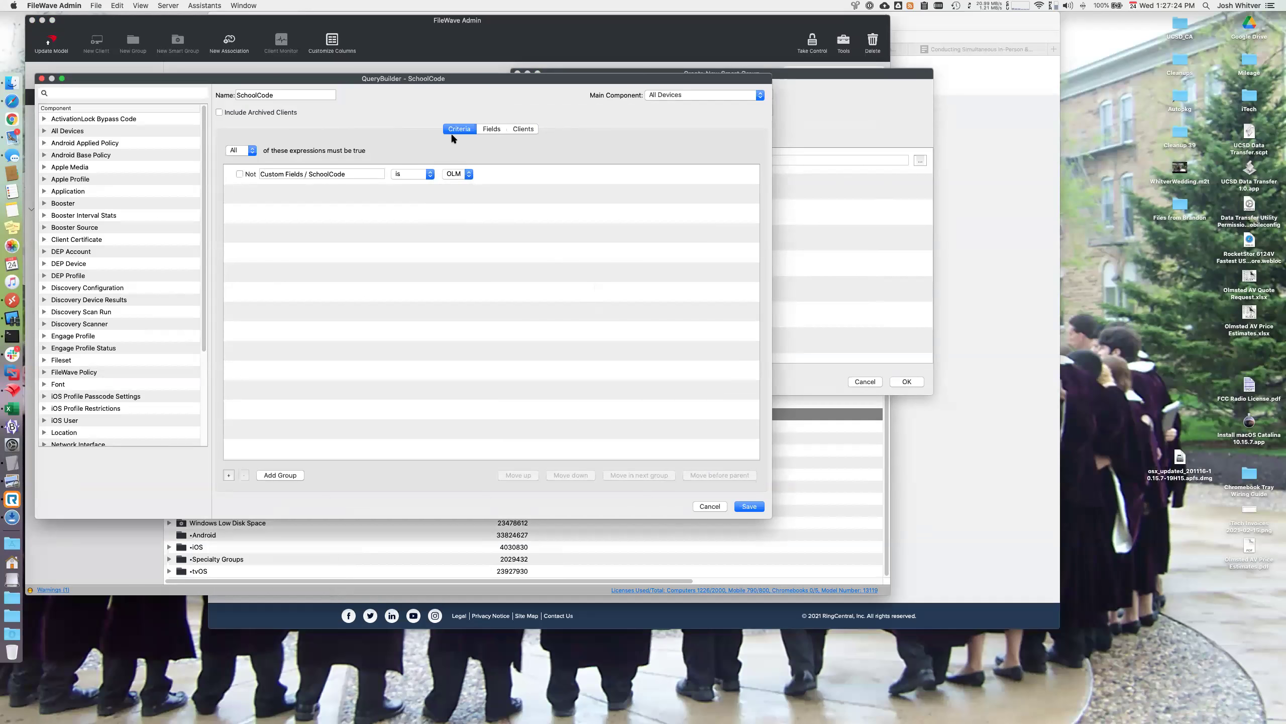
click(458, 175)
click(456, 188)
click(752, 506)
- Name the duplicate smart group UHS 1 and create it
double_click(718, 95)
text(UHS)
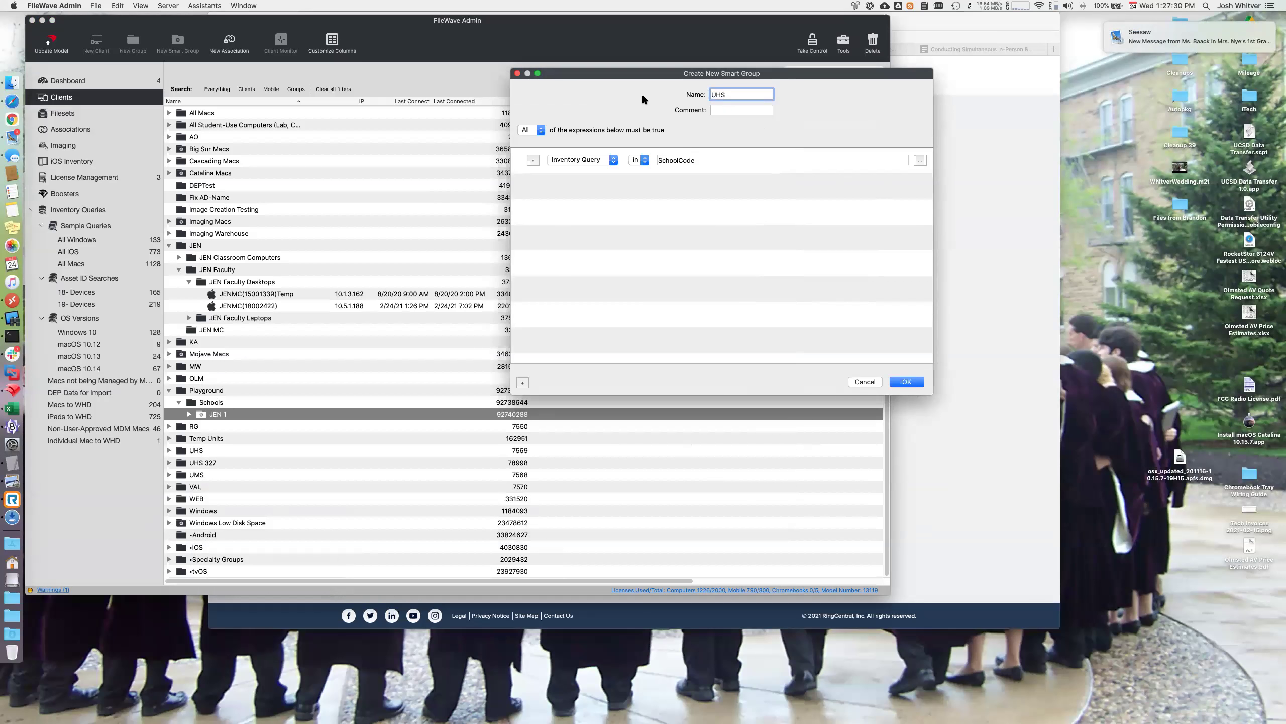
text( 1)
click(912, 380)
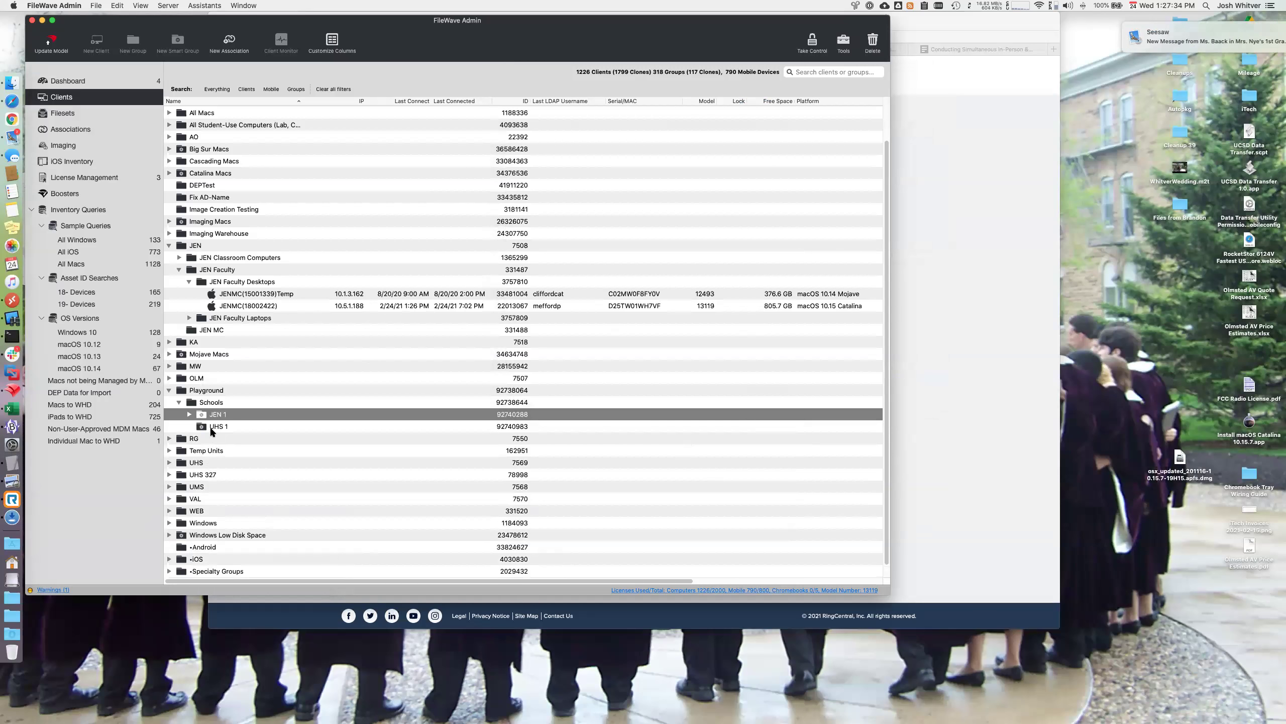
- Select the All Macs, student-use and All Lab and Cart Macs groups, then open Associations
scroll(212, 459, down, 1)
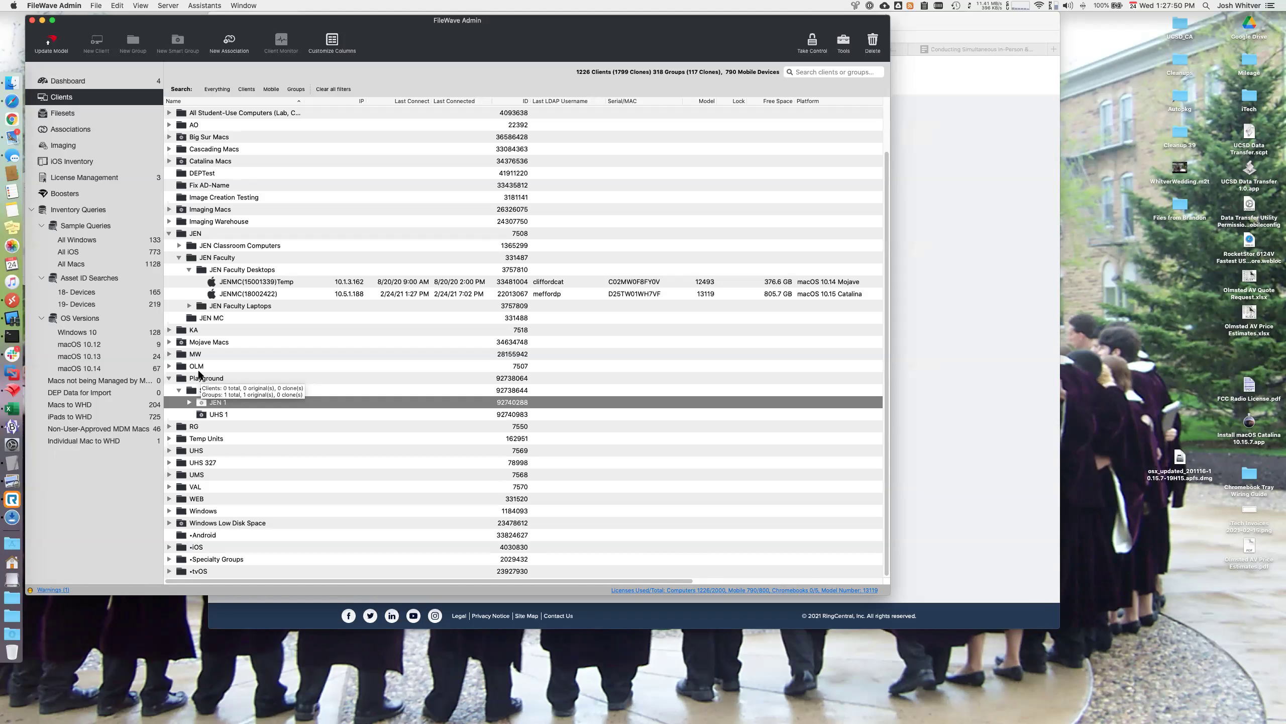
scroll(281, 224, up, 3)
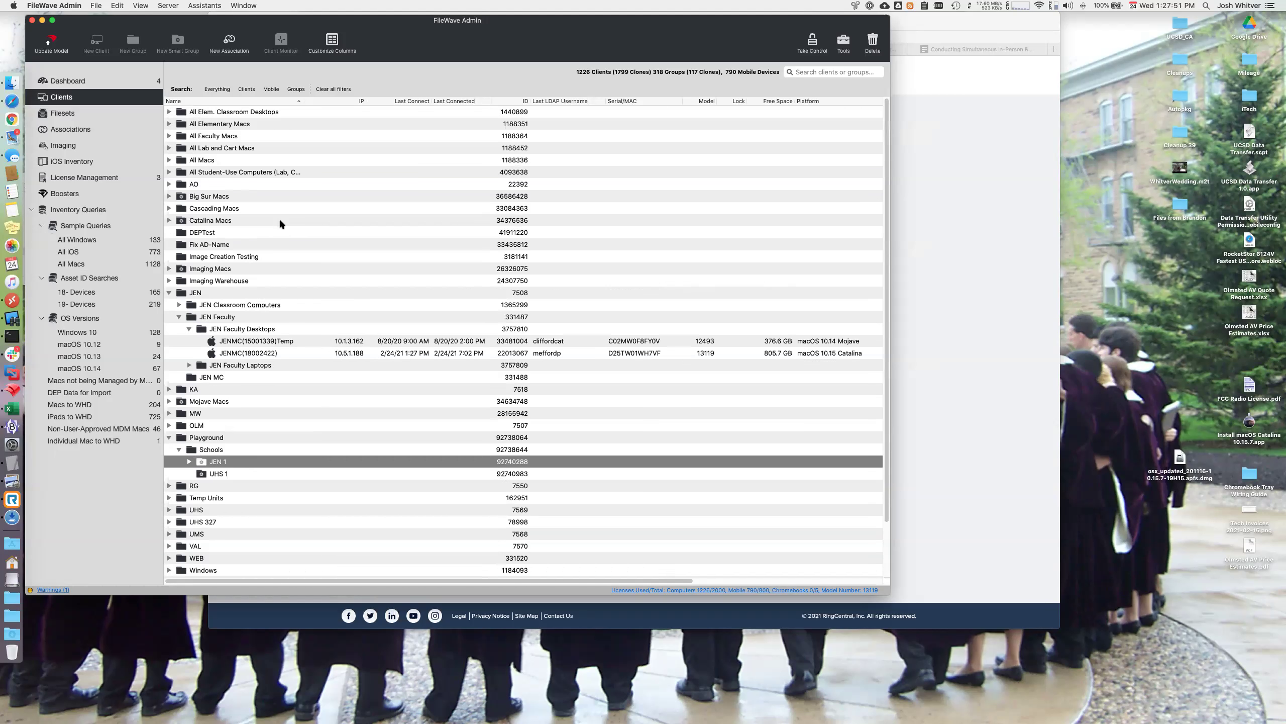
click(246, 159)
click(248, 172)
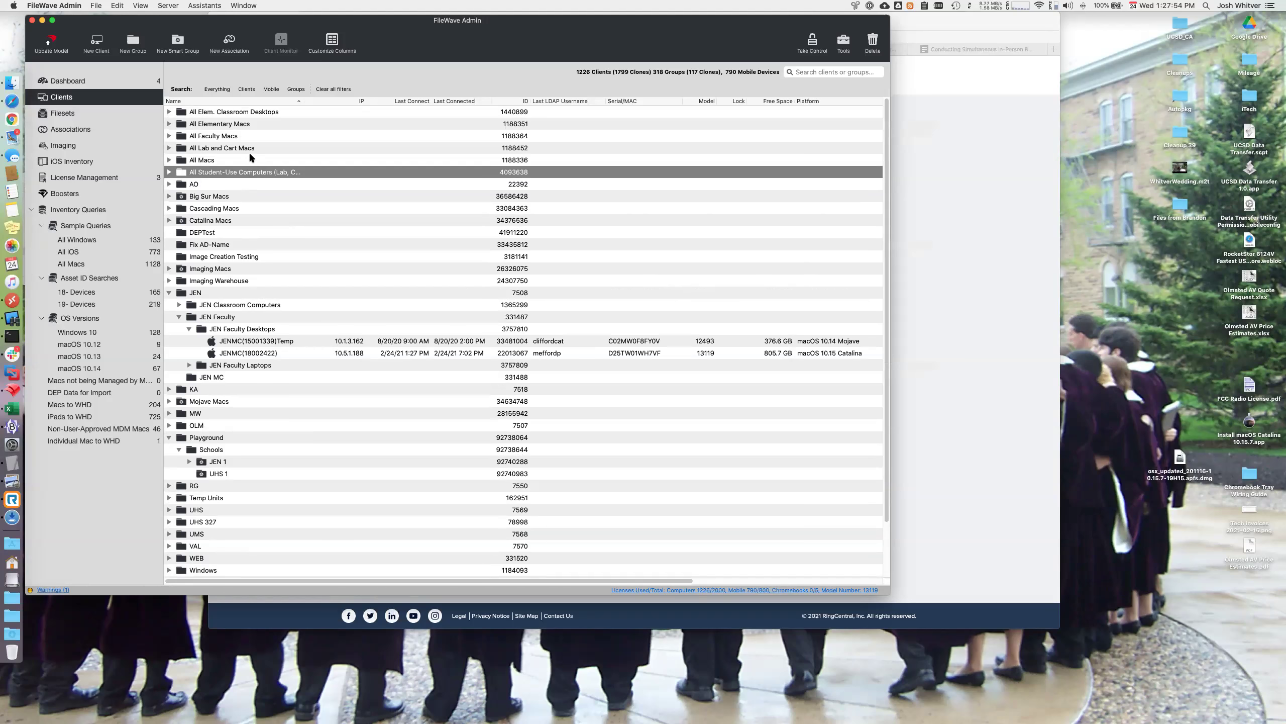
click(251, 148)
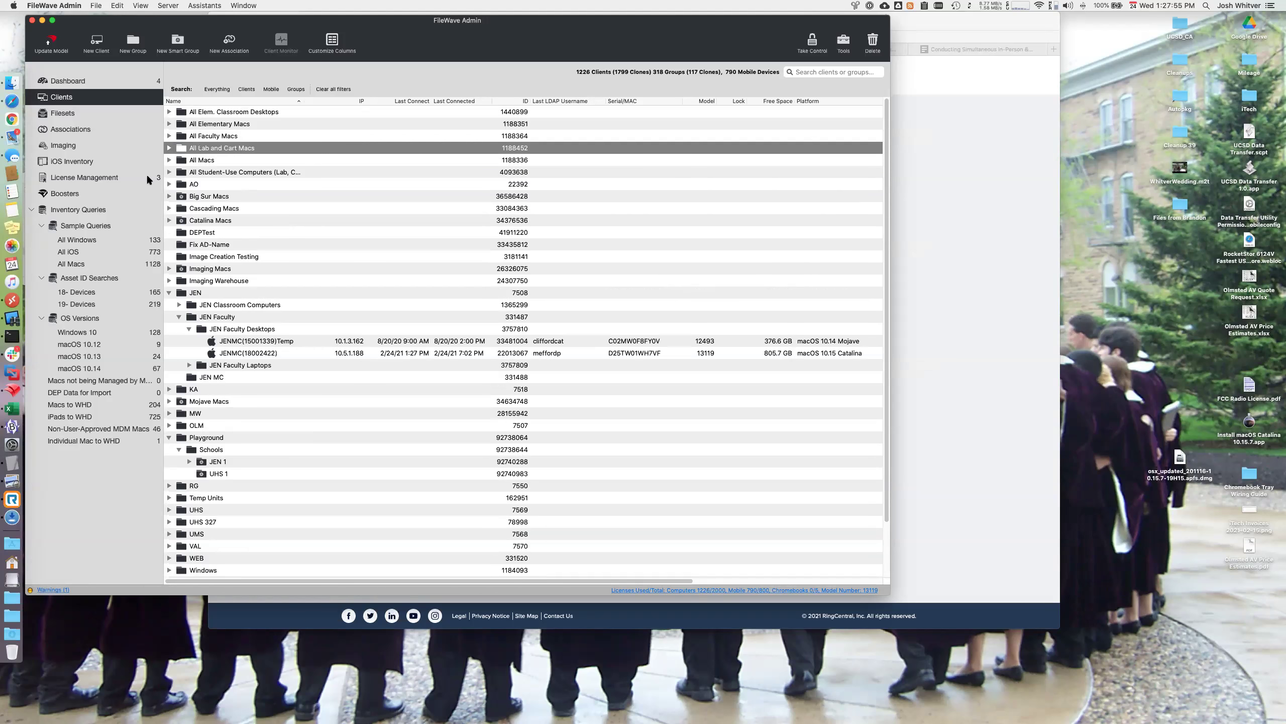
click(121, 129)
scroll(461, 446, down, 5)
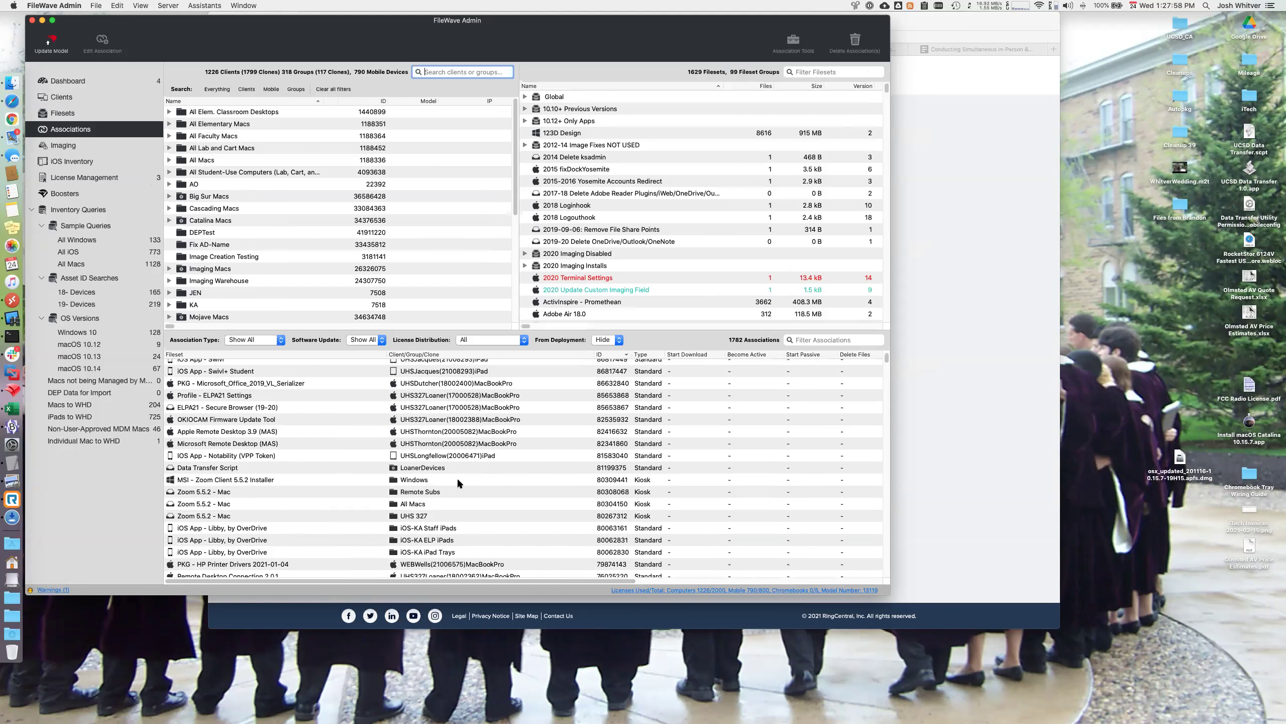
- Inspect the Zoom 5.5.2, iOS-KA ELP iPads, Backup and Sync and Data Transfer Utility associations, then go back to Clients
scroll(457, 483, down, 3)
click(439, 437)
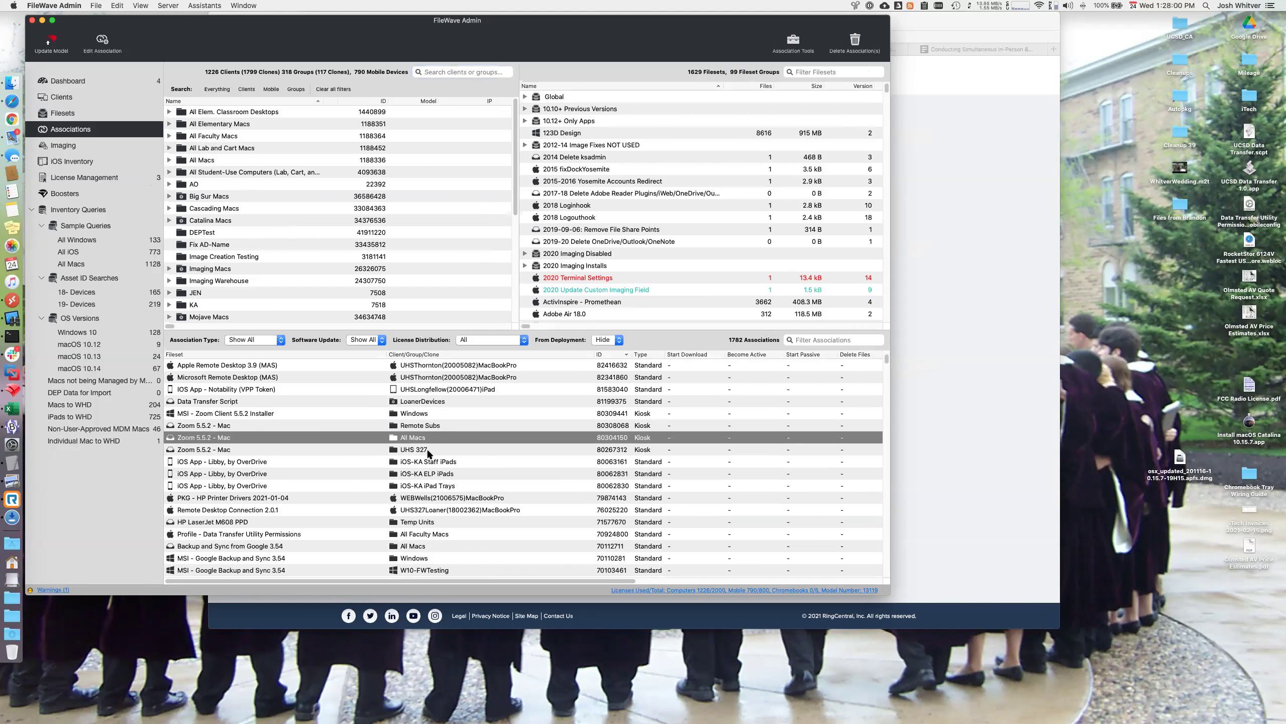
click(439, 473)
click(459, 546)
click(460, 553)
click(465, 534)
scroll(466, 536, down, 5)
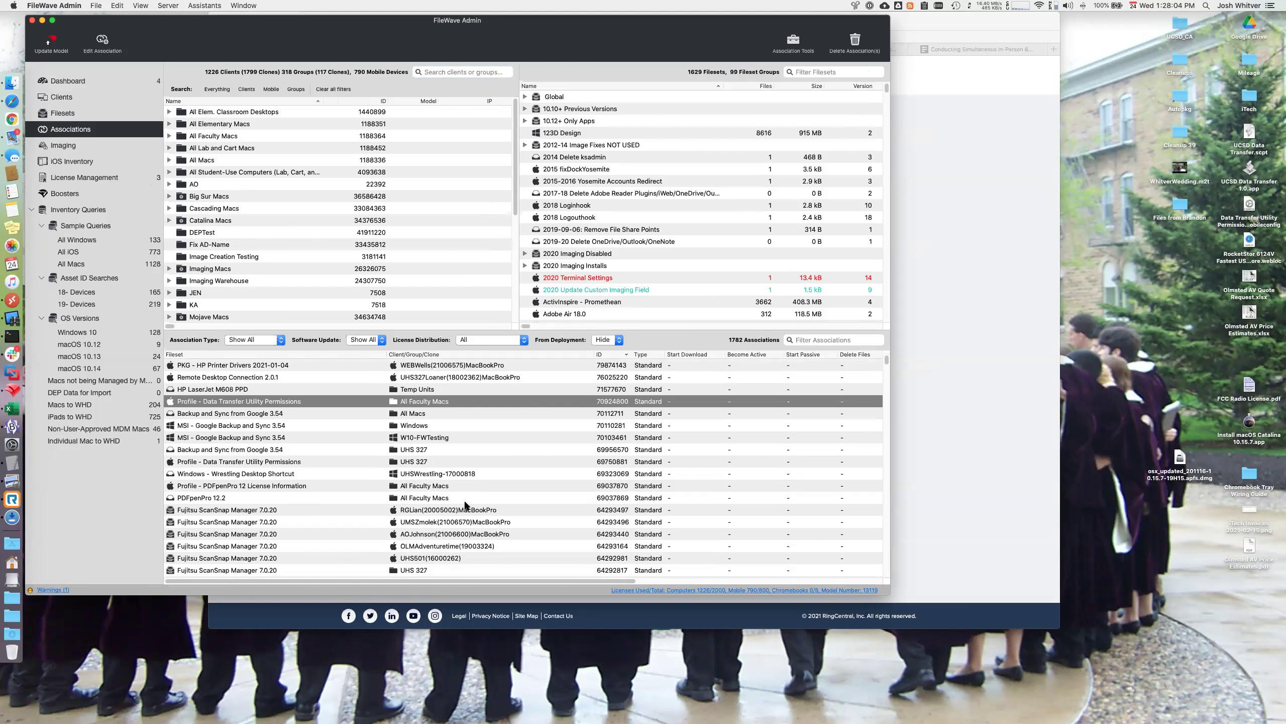
scroll(464, 500, up, 10)
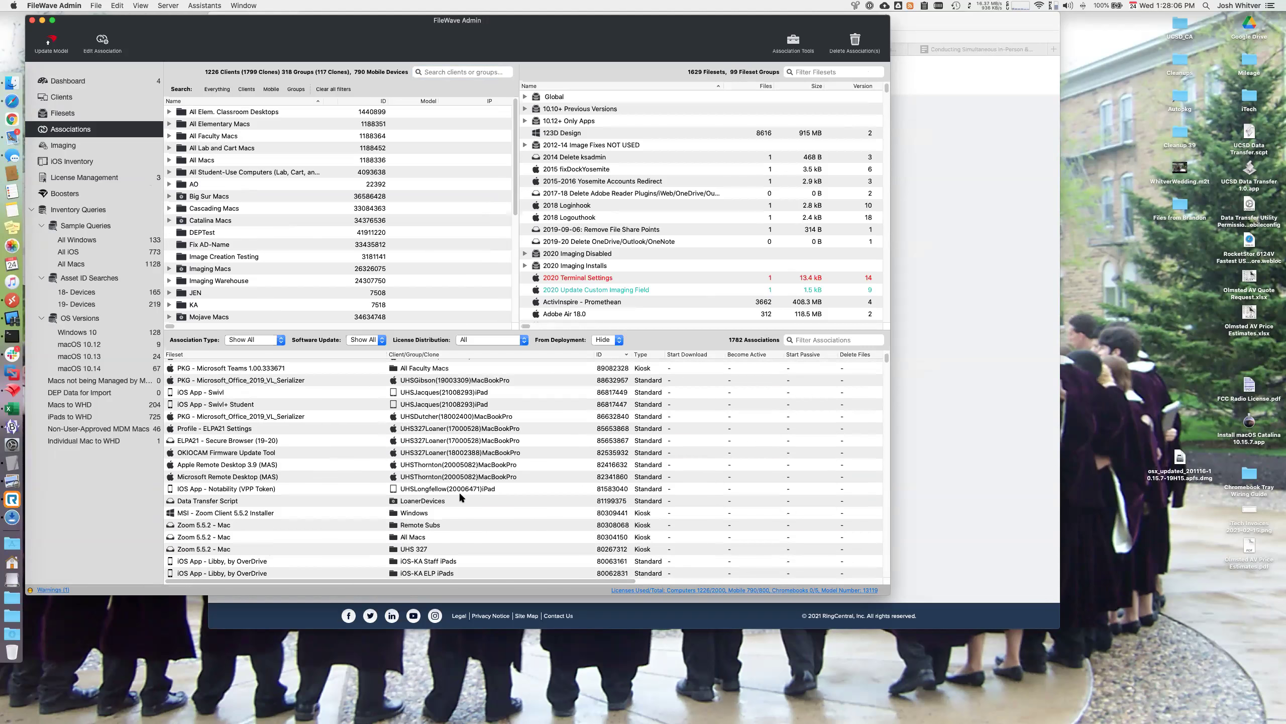
scroll(461, 495, up, 5)
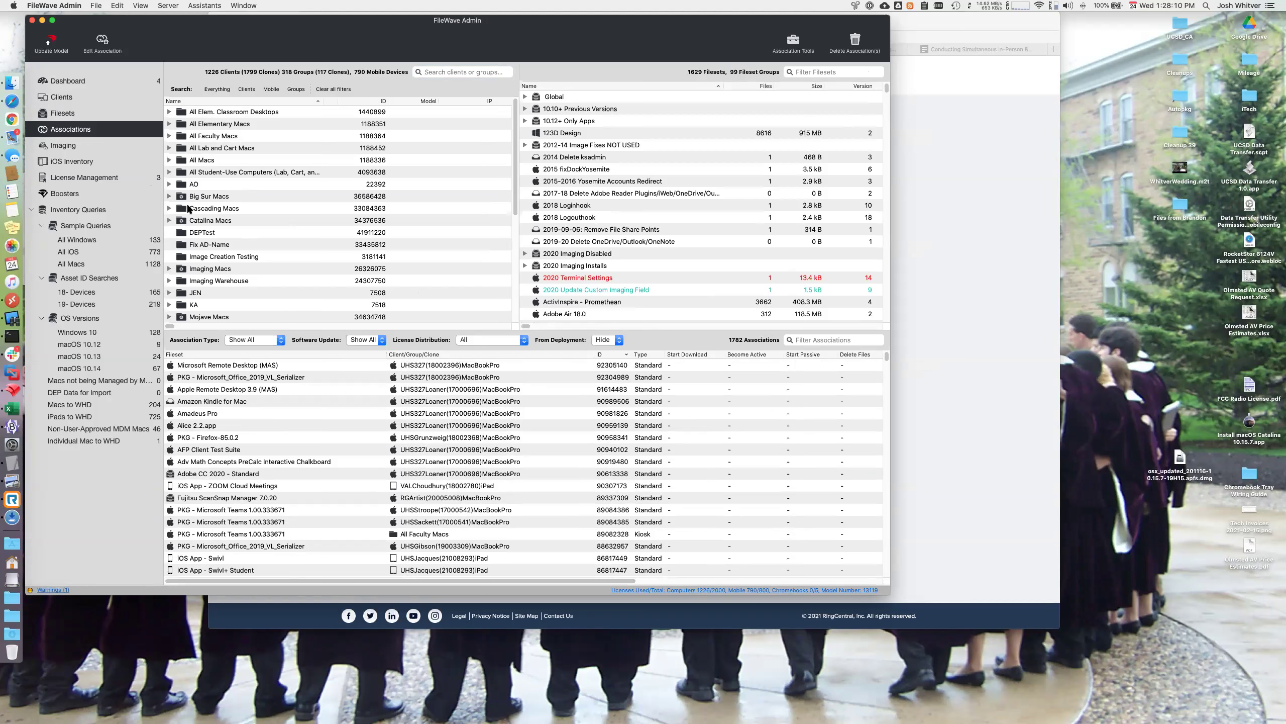
click(111, 100)
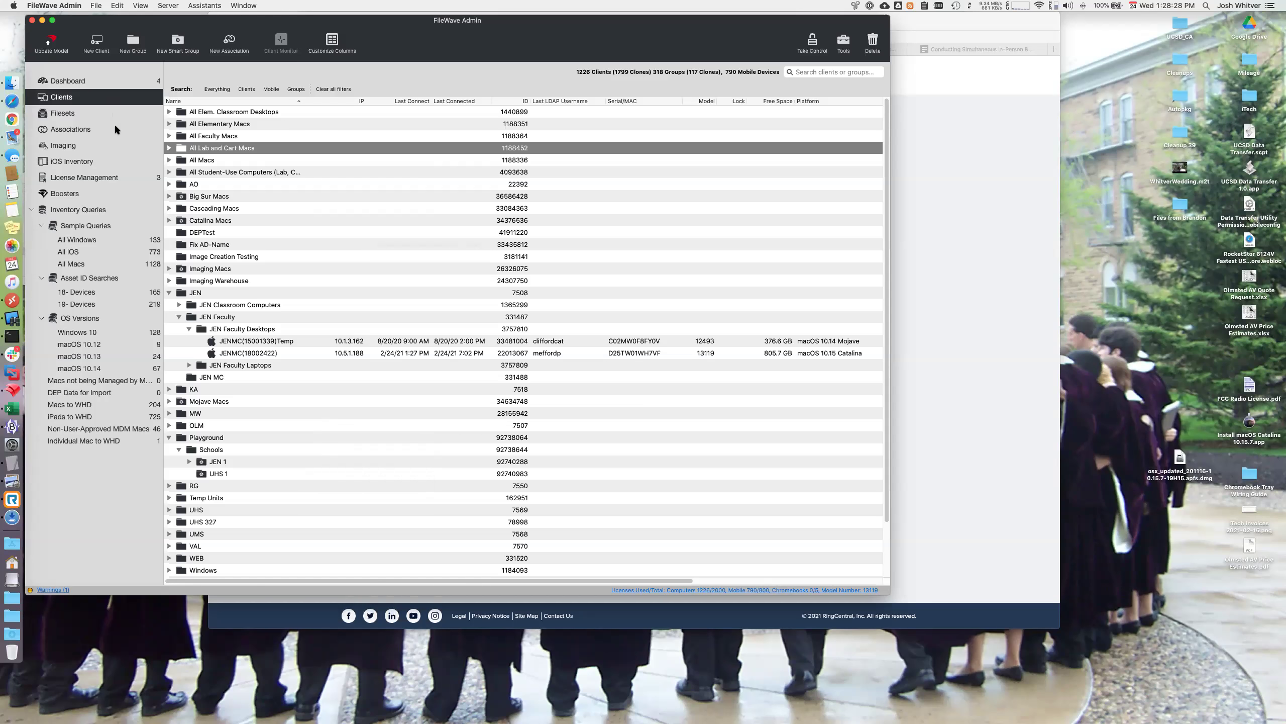
- Select the JENMC(18002422) computer under JEN Faculty Desktops
scroll(291, 410, down, 3)
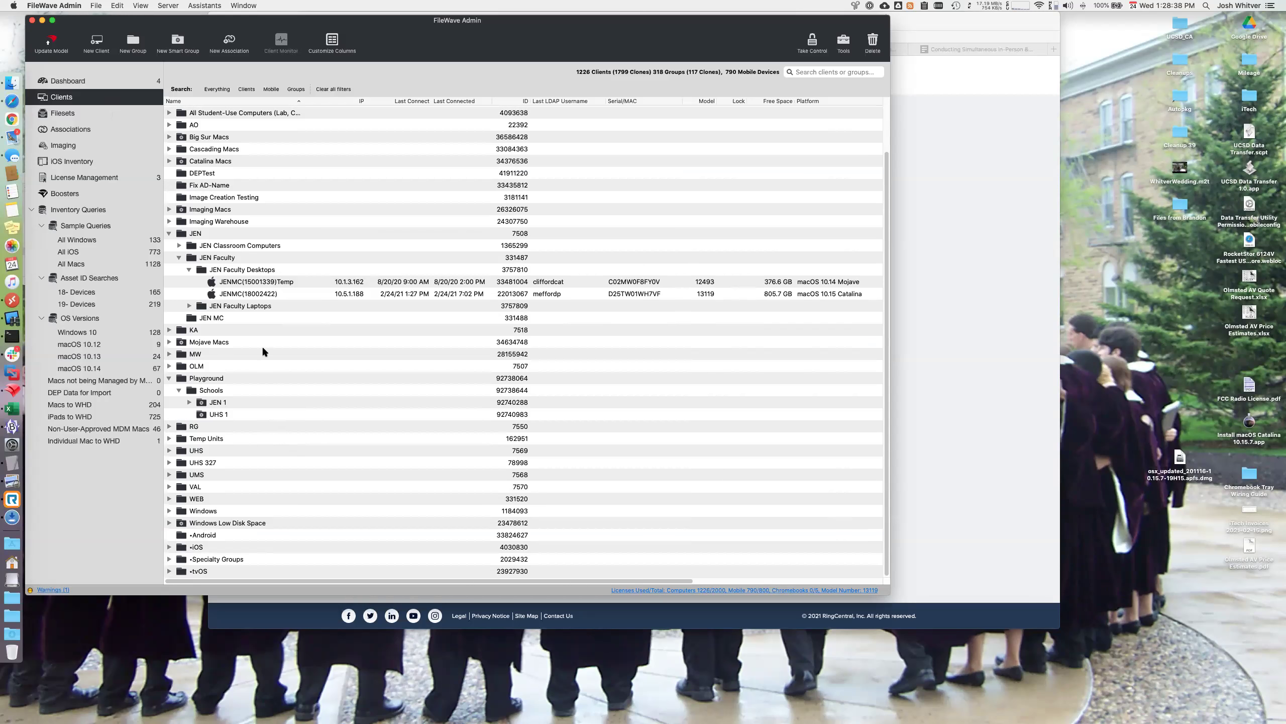
click(275, 295)
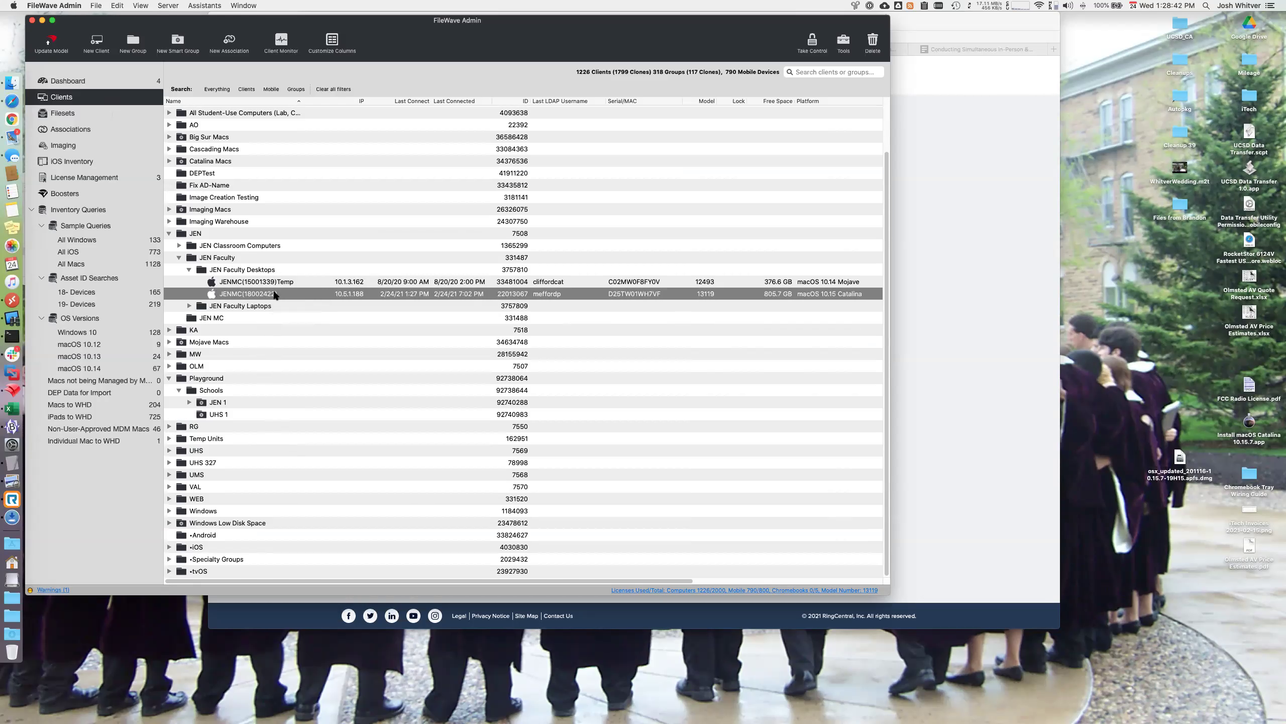
right_click(277, 295)
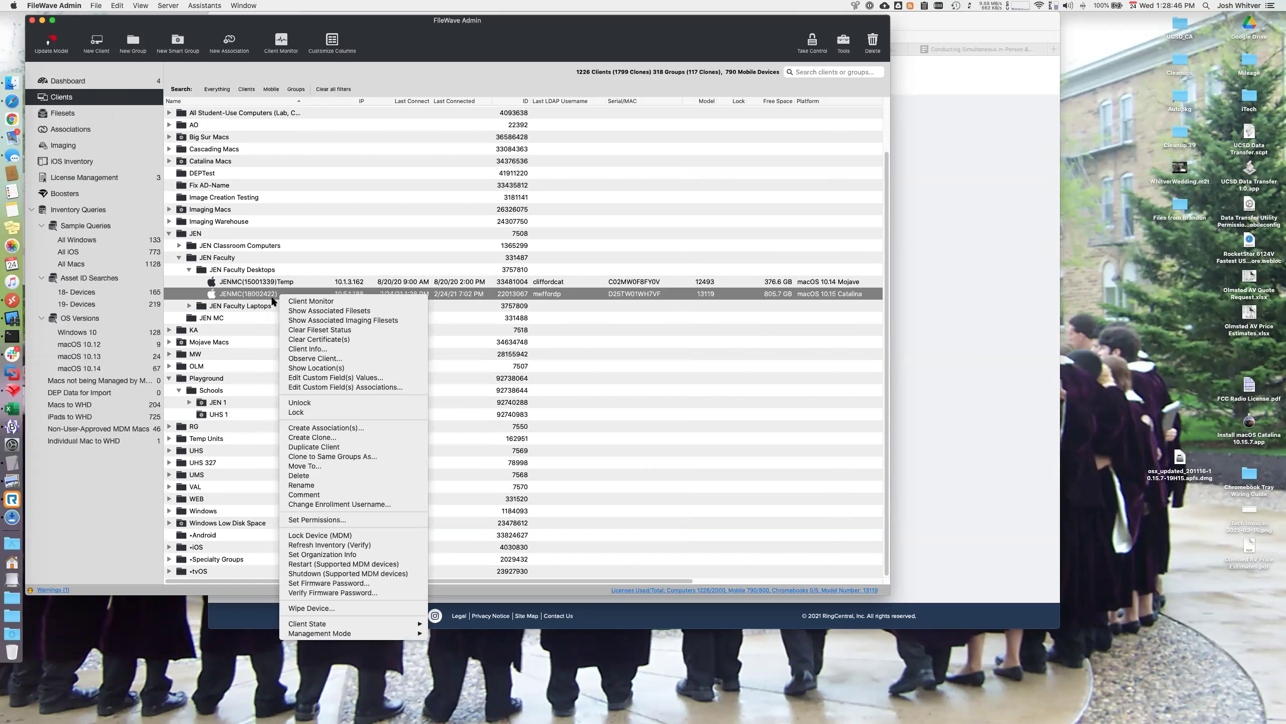
click(329, 377)
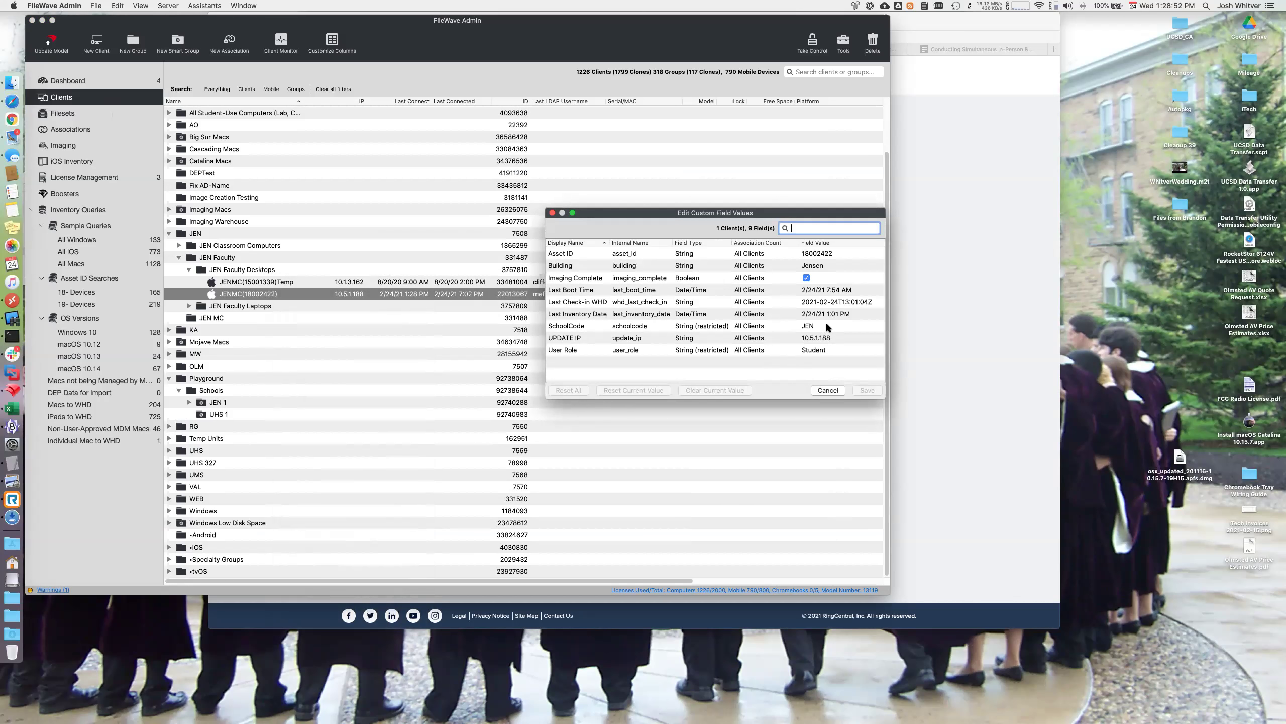
click(829, 350)
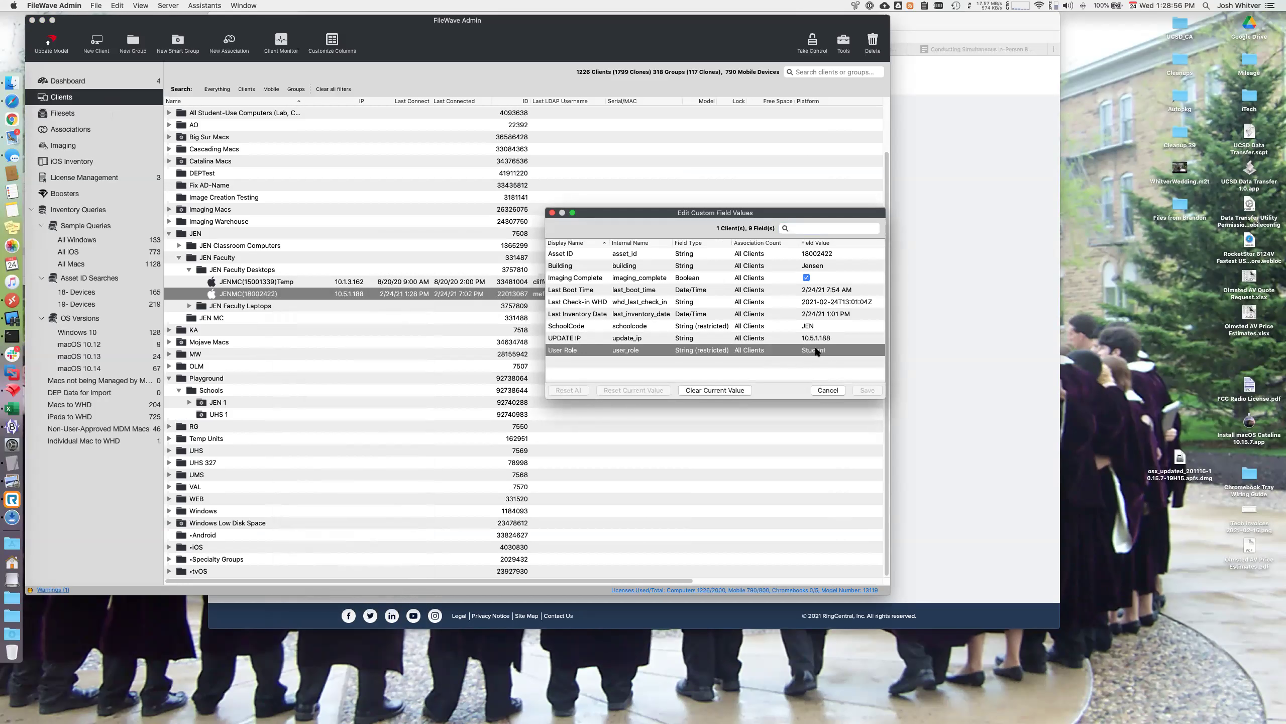
click(822, 352)
click(821, 361)
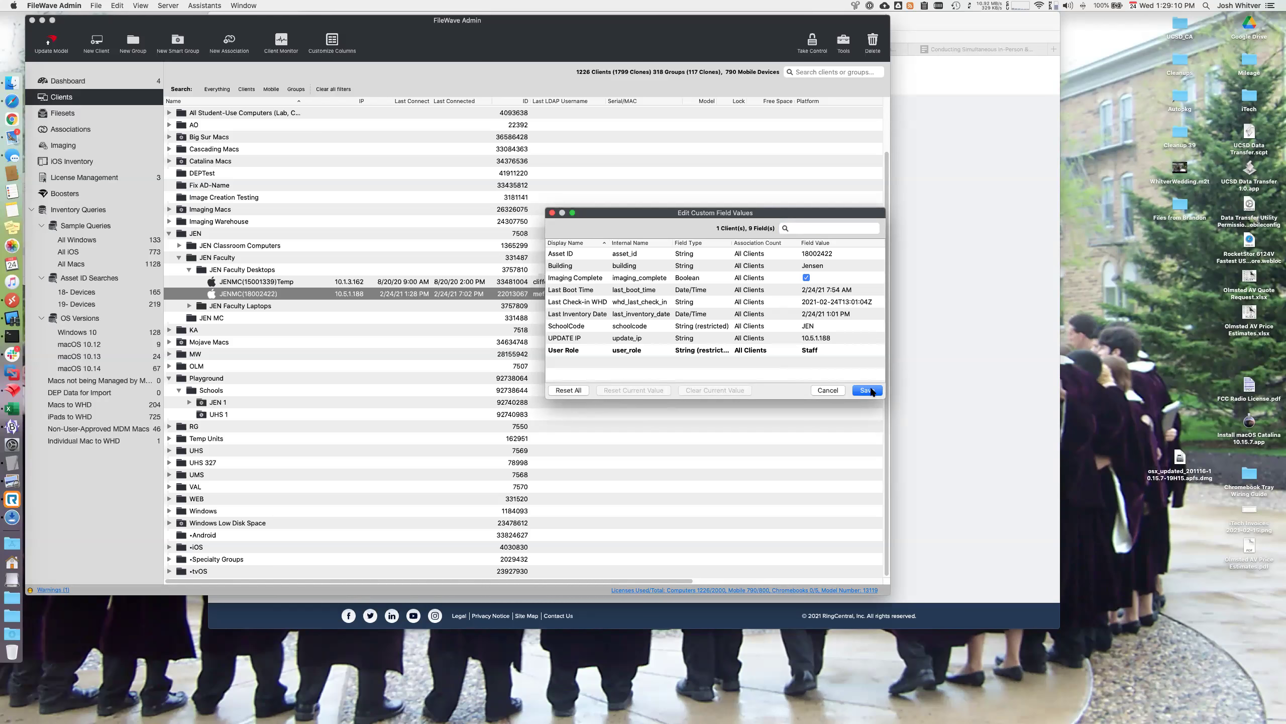
click(868, 390)
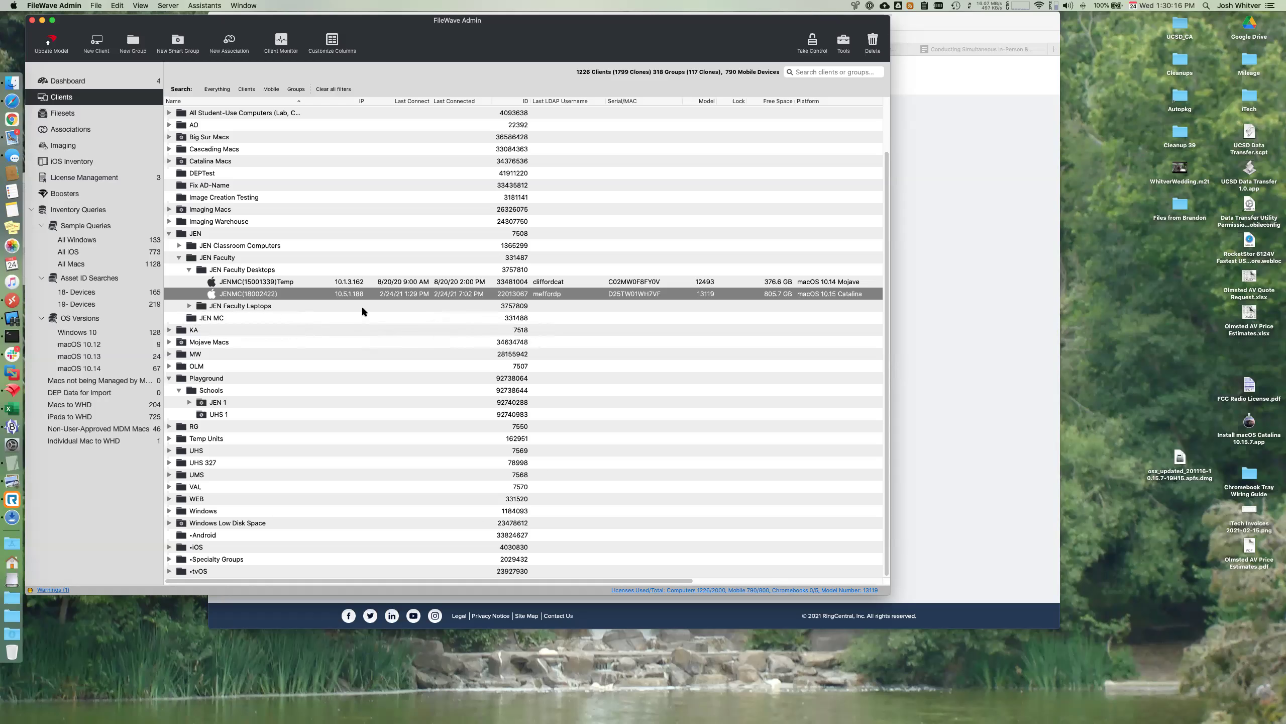
mouse_move(362, 311)
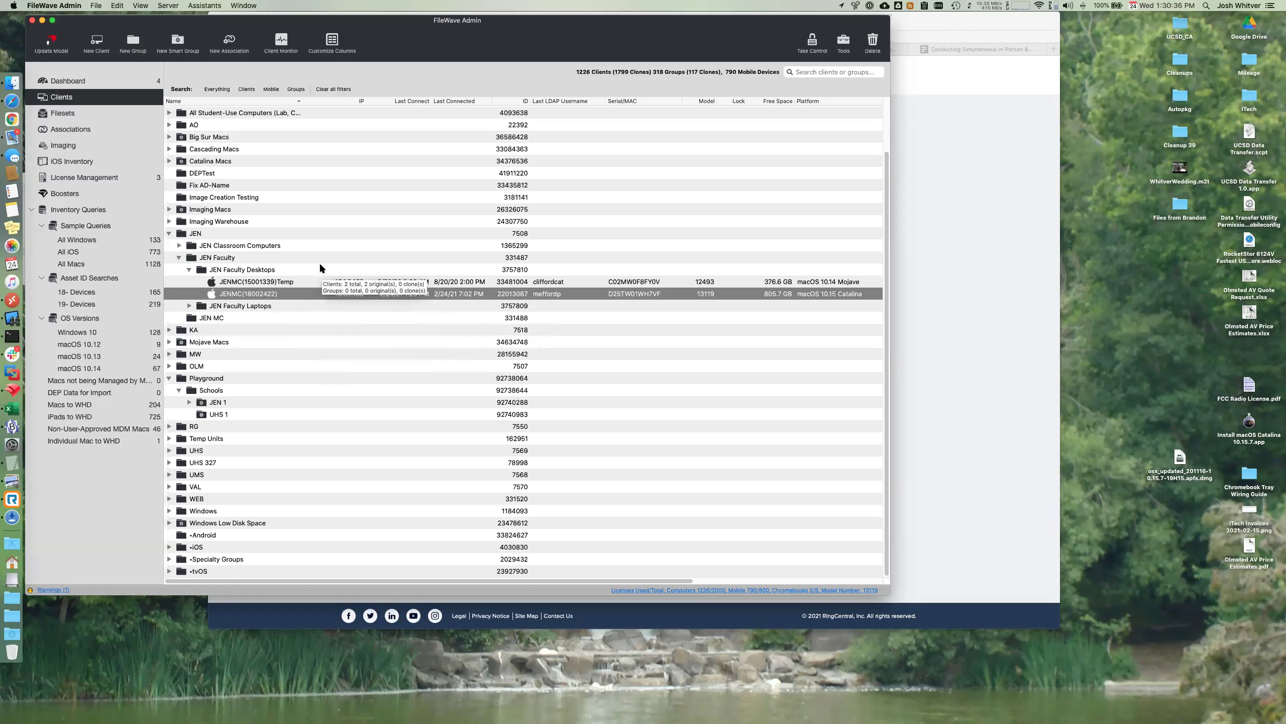
- Select the JEN Faculty Desktops, Laptops and Classroom Computers groups, then switch to the Associations view
click(319, 269)
super+click(330, 304)
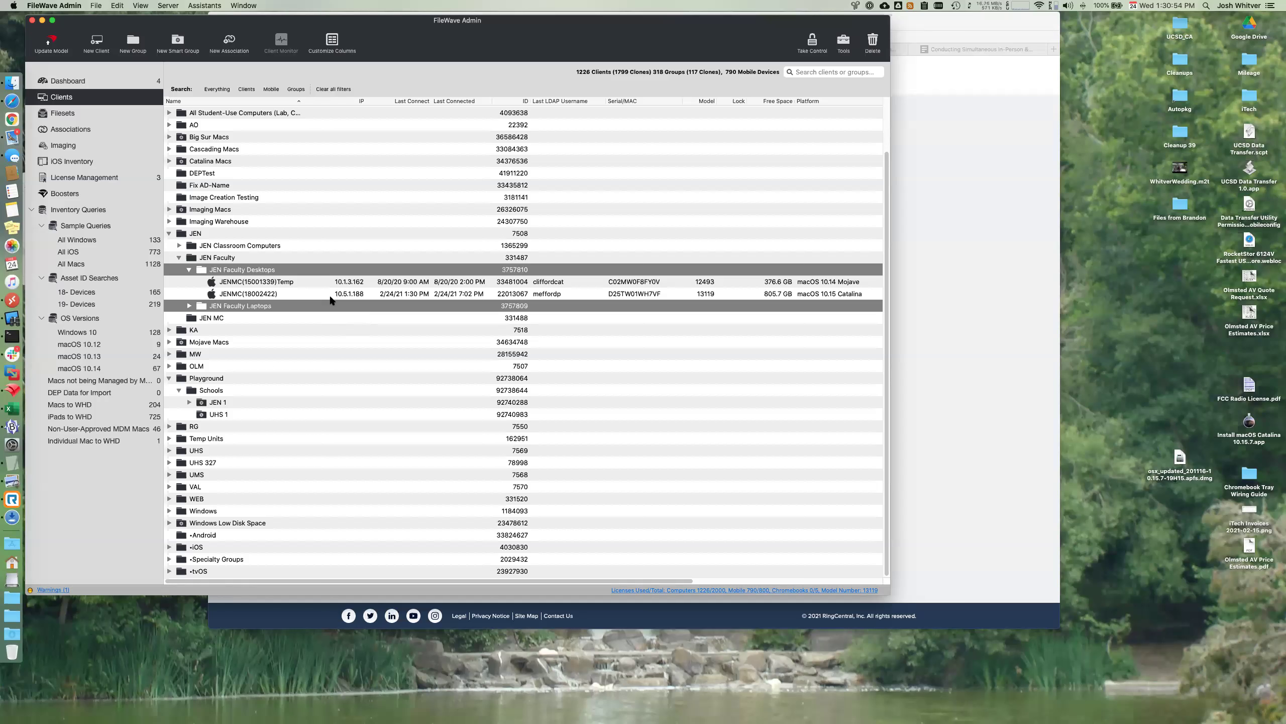
click(271, 245)
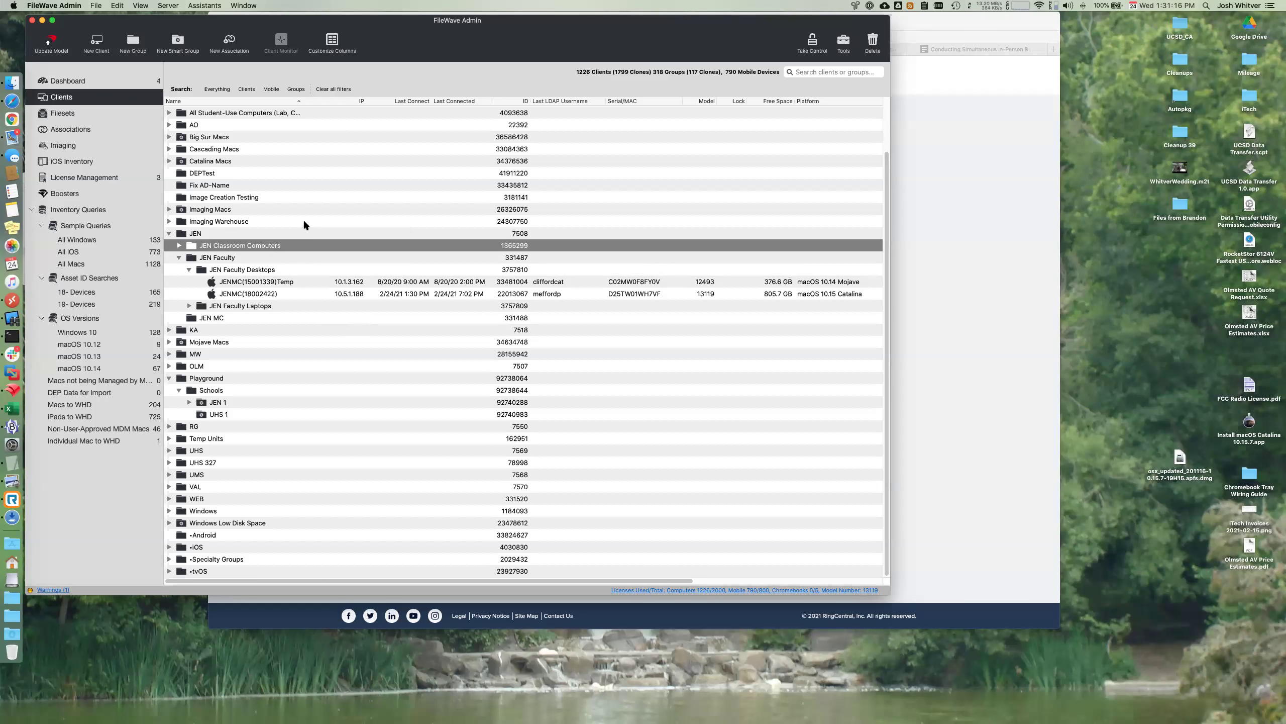
click(70, 129)
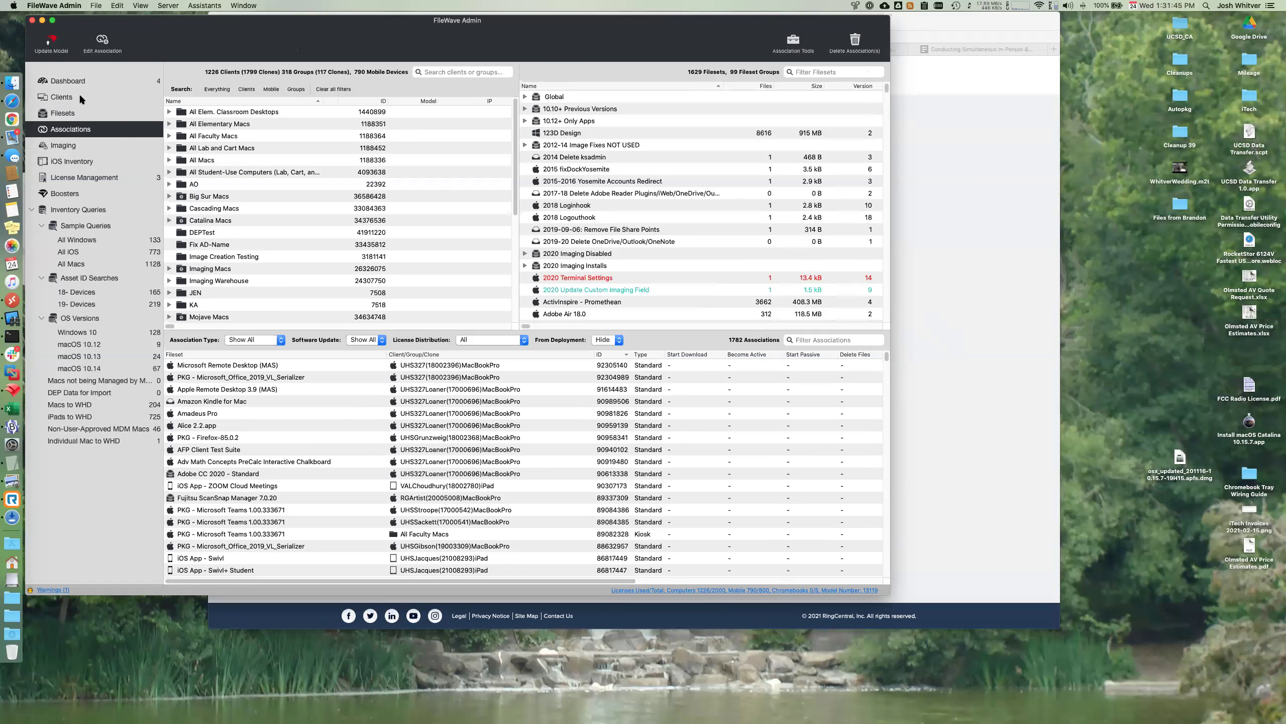
- Scroll through the full associations table, then switch to the Filesets list of 1629 filesets
click(79, 99)
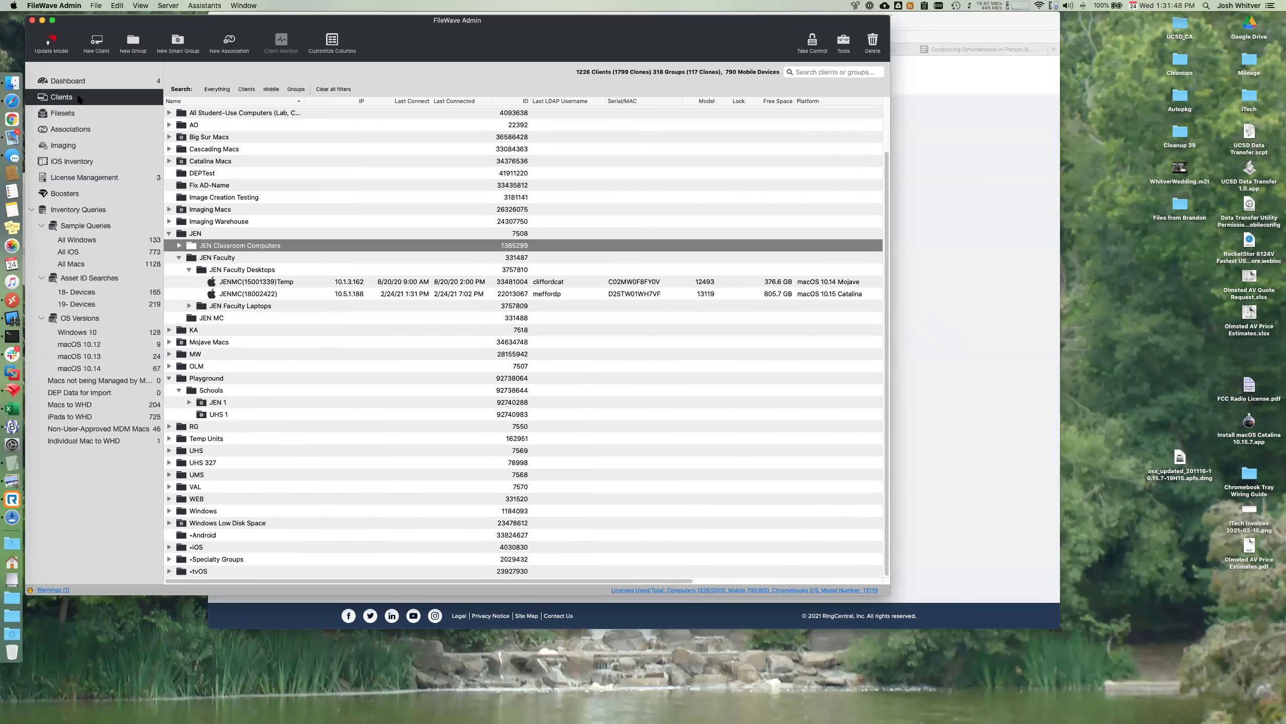
click(70, 129)
scroll(710, 439, down, 5)
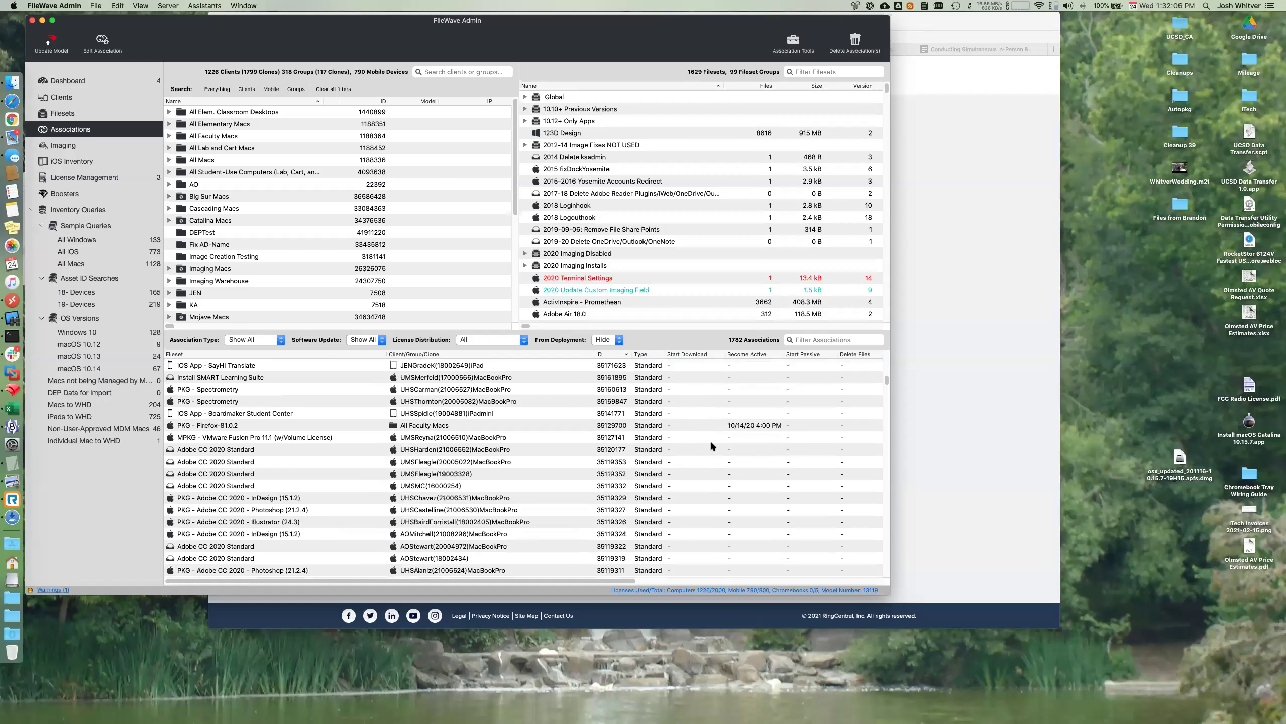
scroll(711, 443, down, 3)
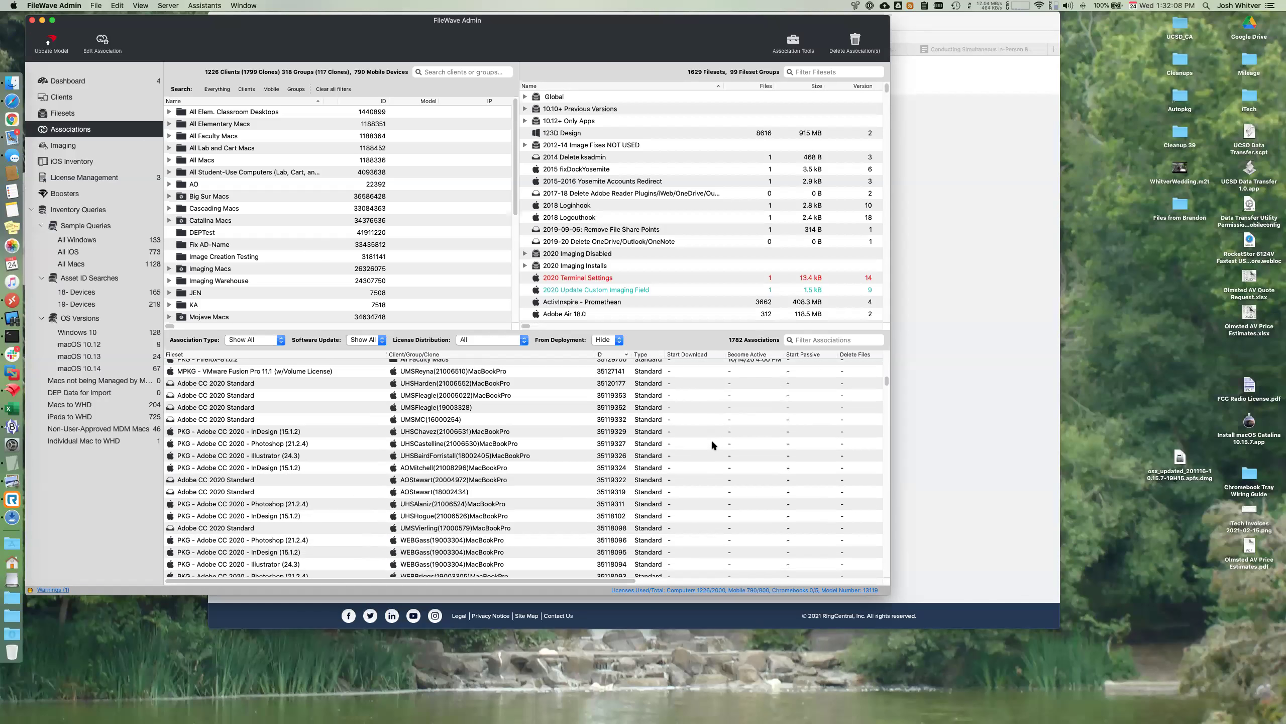
scroll(739, 444, down, 8)
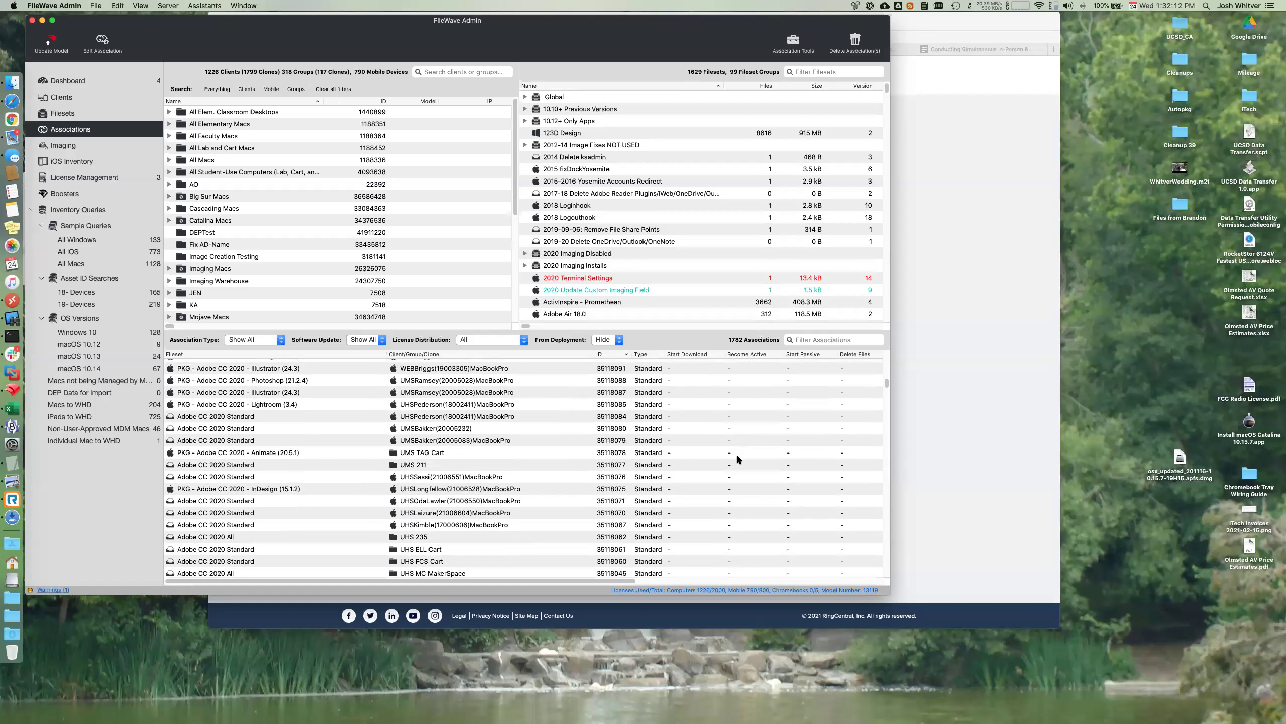
scroll(737, 455, down, 7)
scroll(737, 458, down, 3)
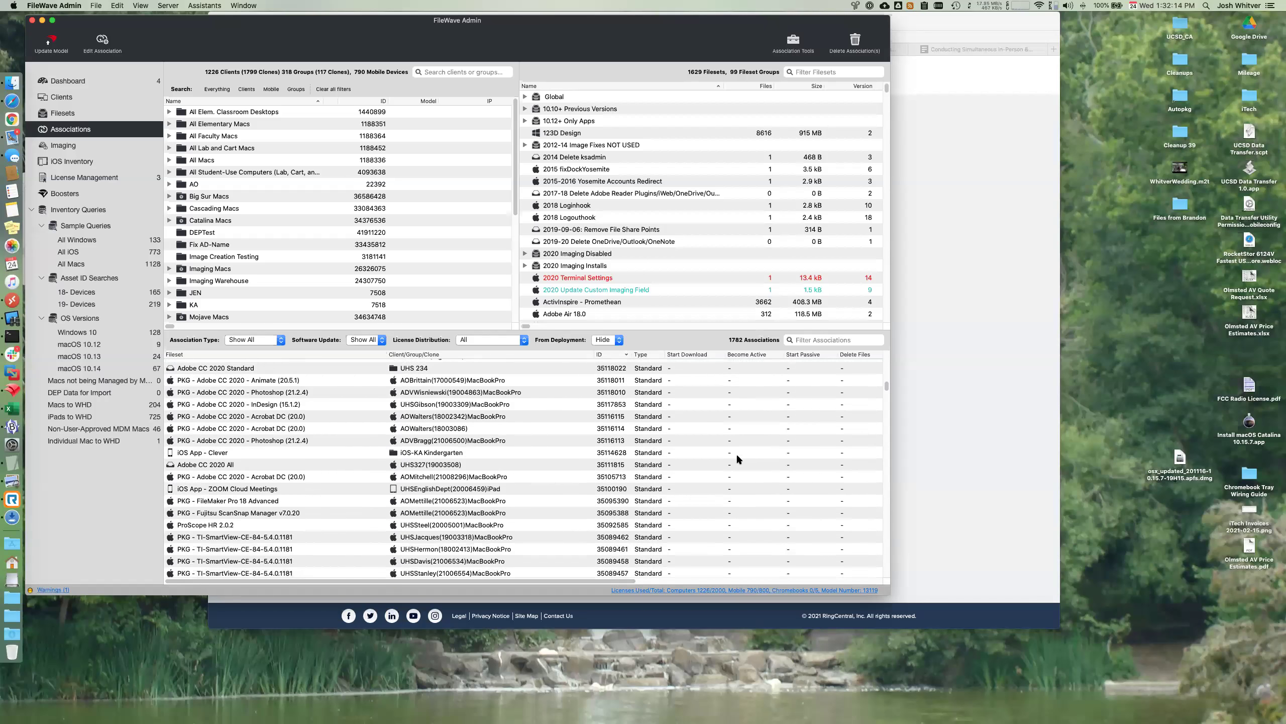
scroll(737, 454, down, 15)
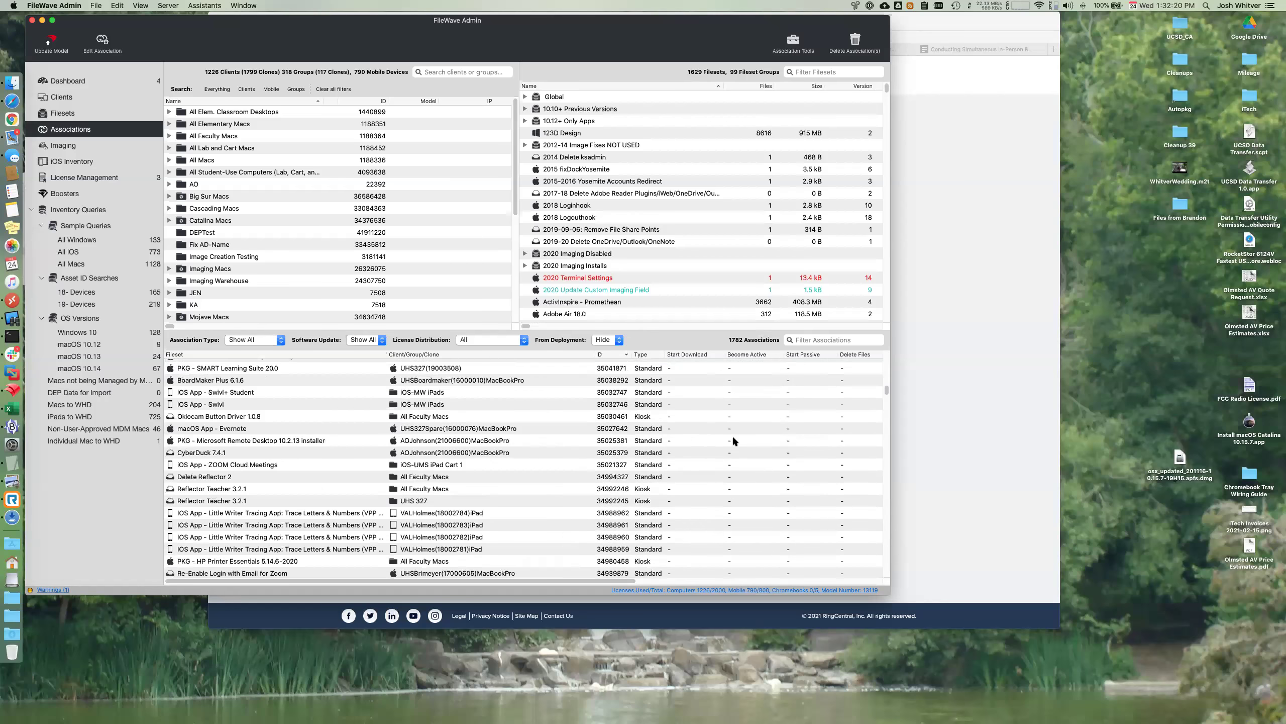
scroll(735, 442, down, 10)
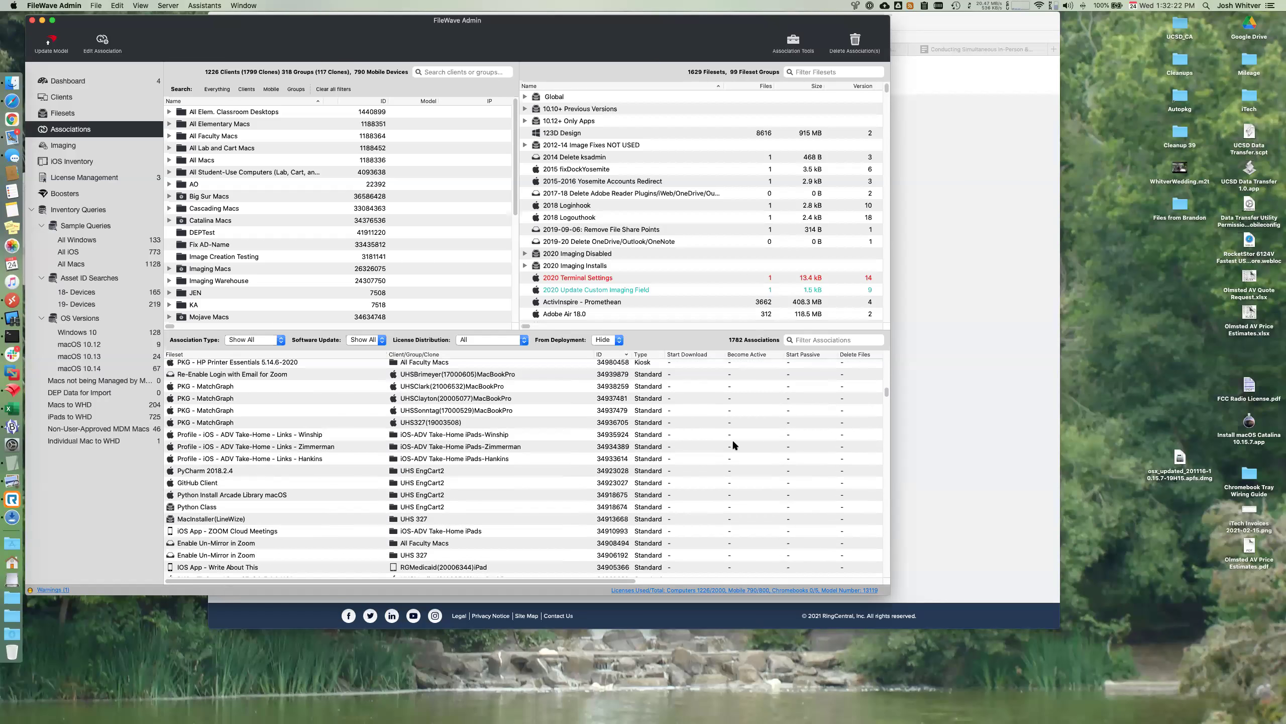
scroll(731, 444, down, 5)
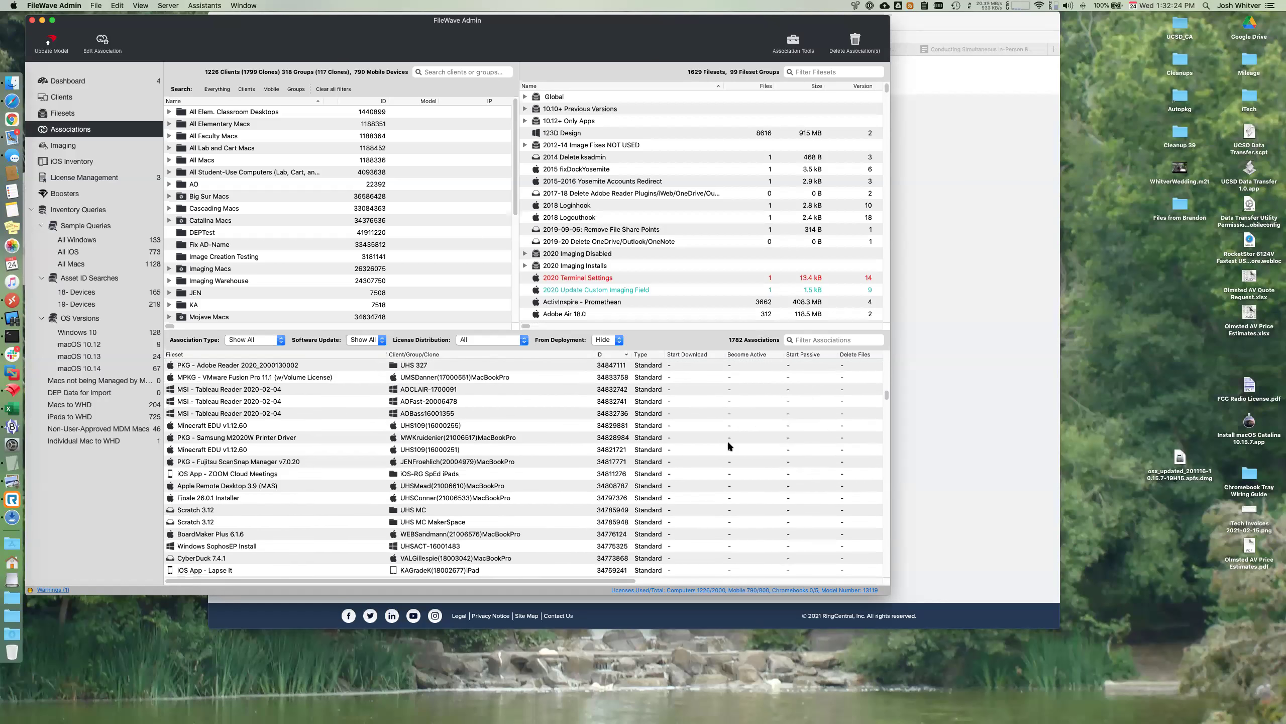
scroll(731, 449, down, 15)
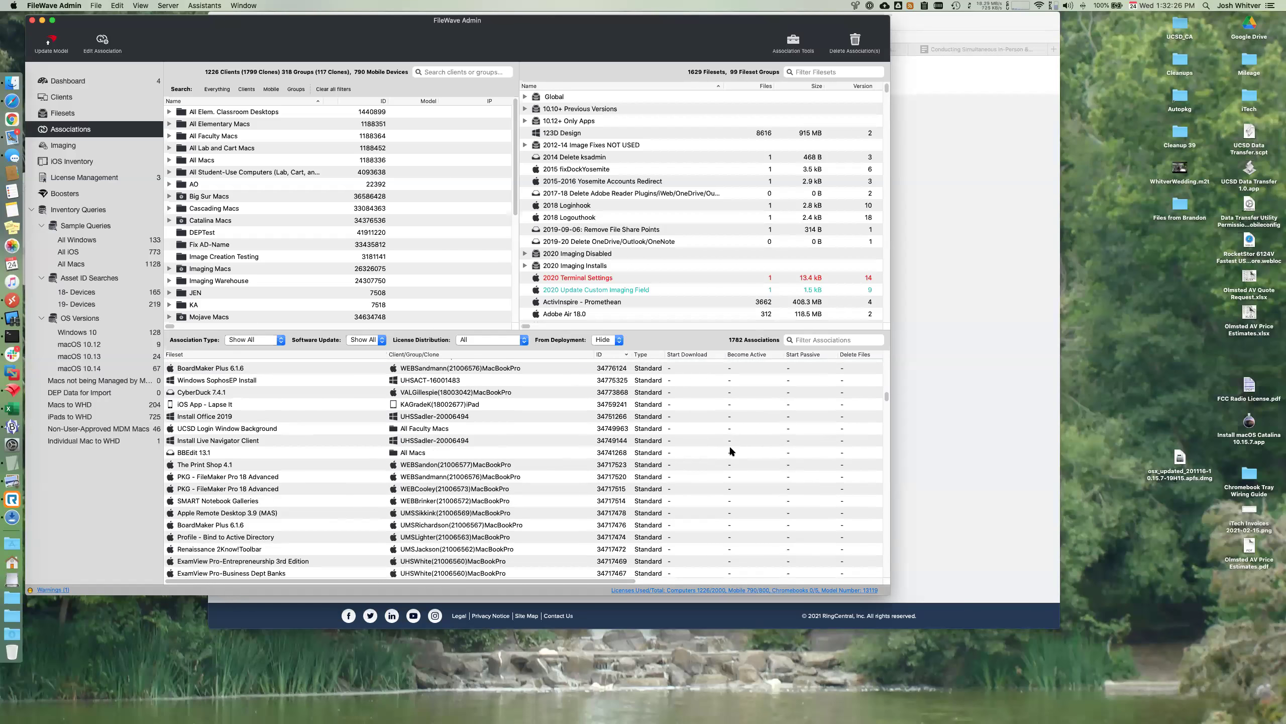
scroll(729, 450, down, 10)
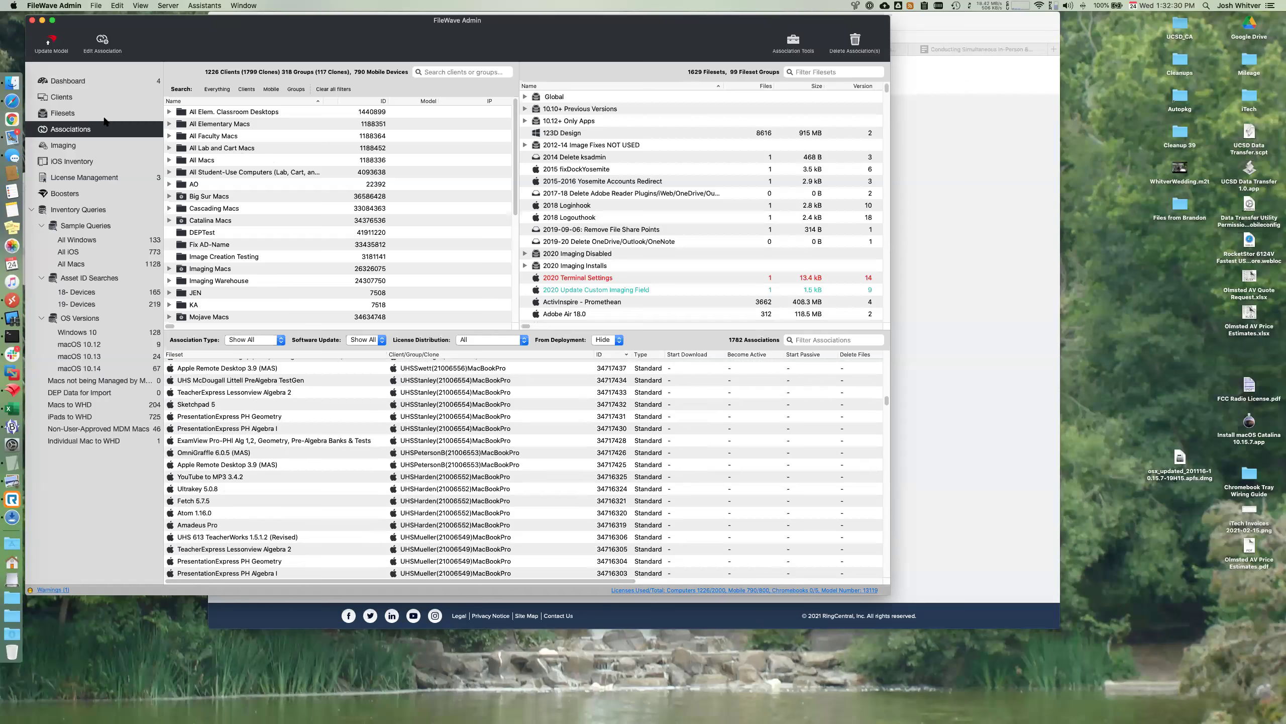
scroll(268, 478, down, 8)
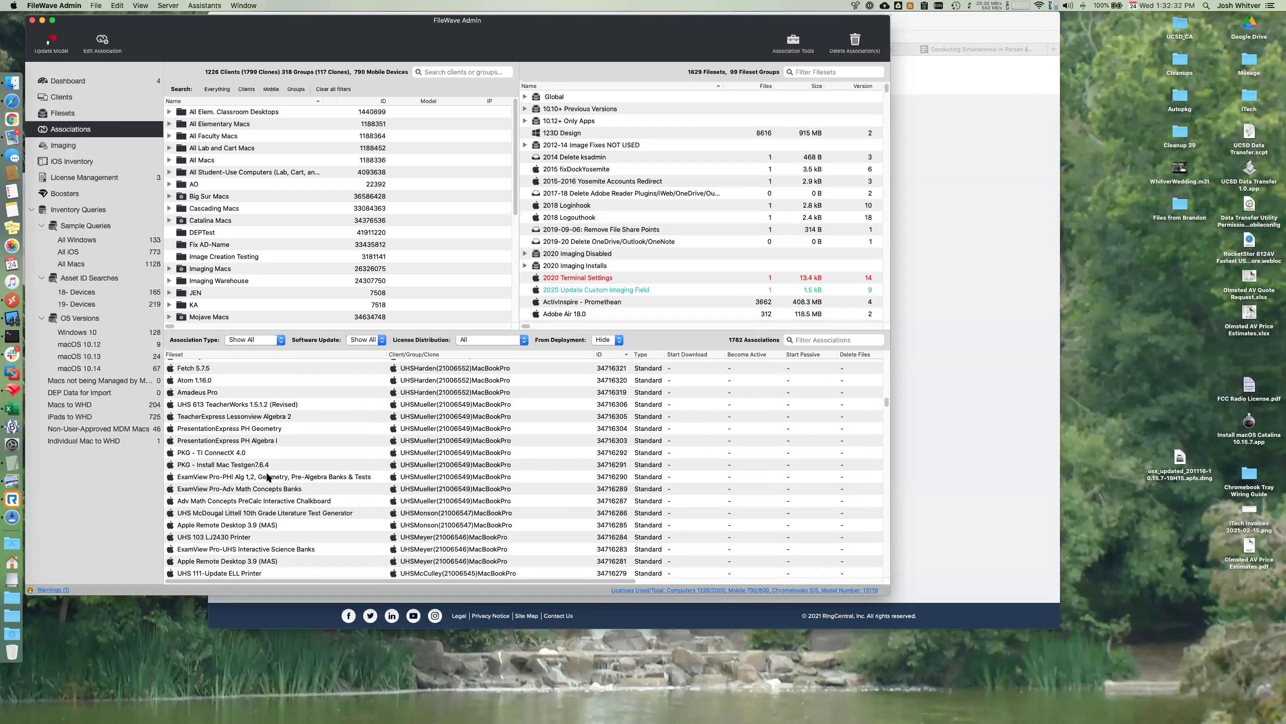
scroll(249, 424, down, 5)
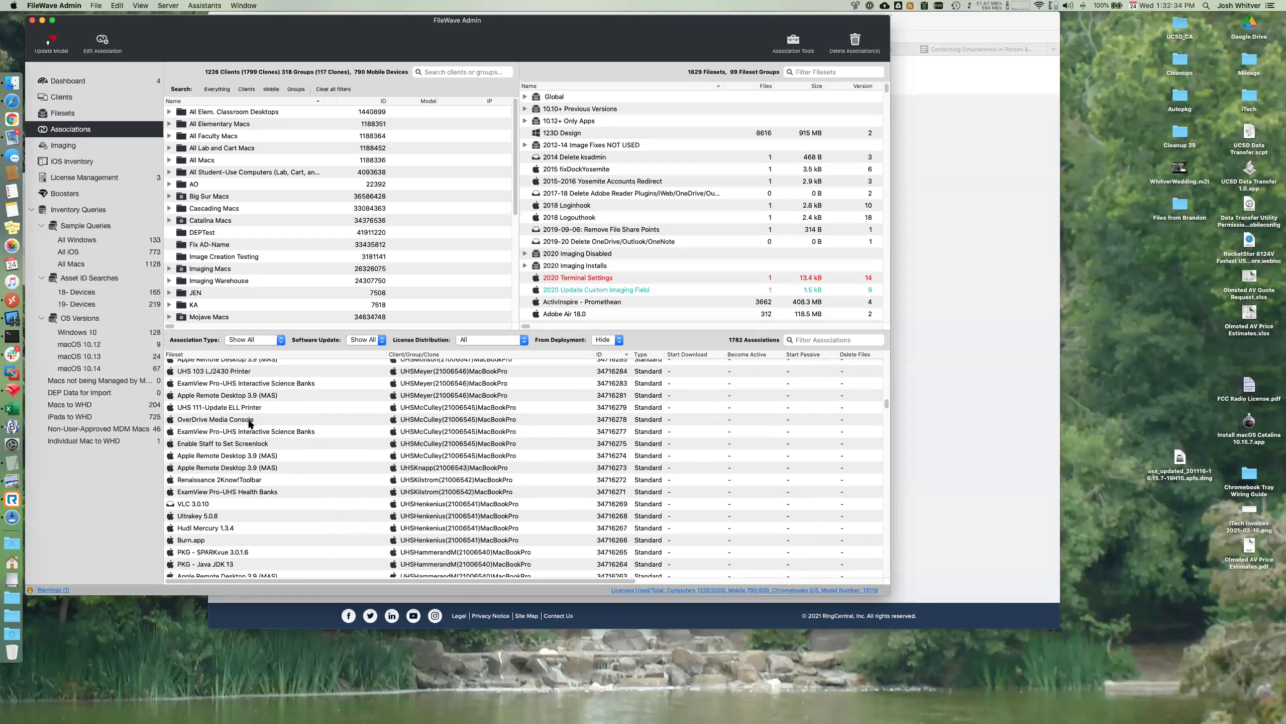
scroll(248, 423, down, 2)
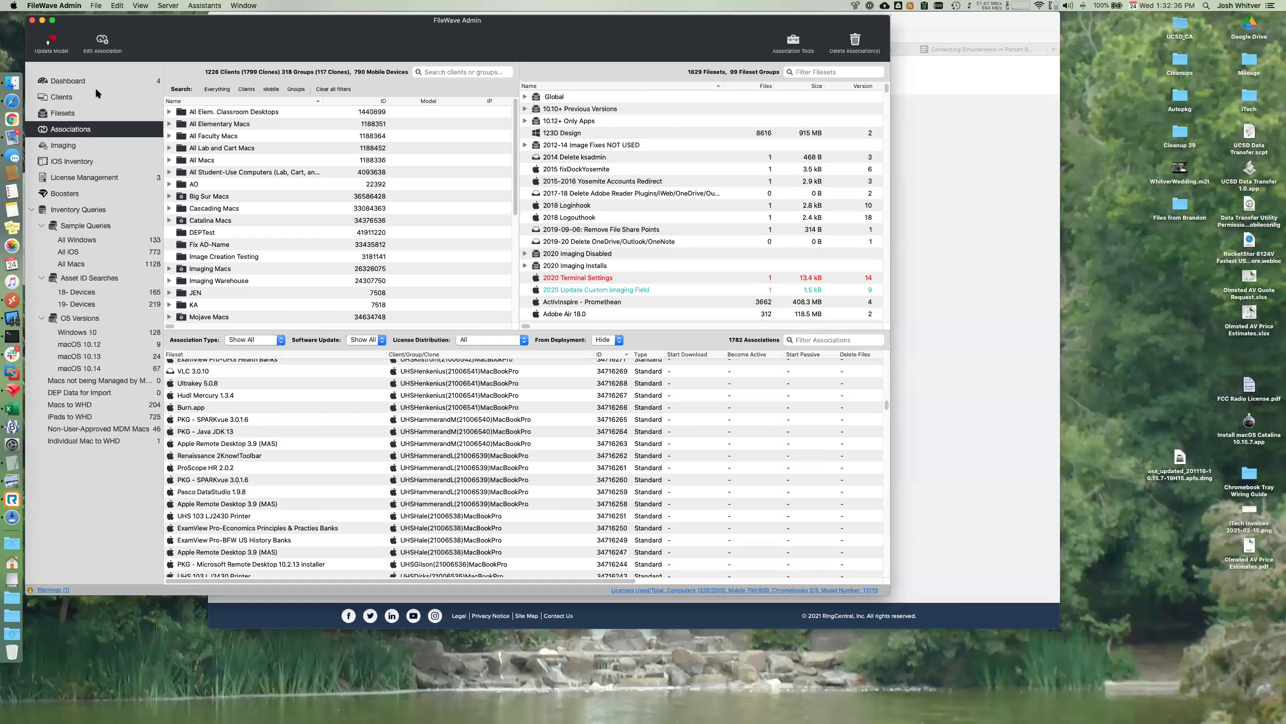
click(103, 109)
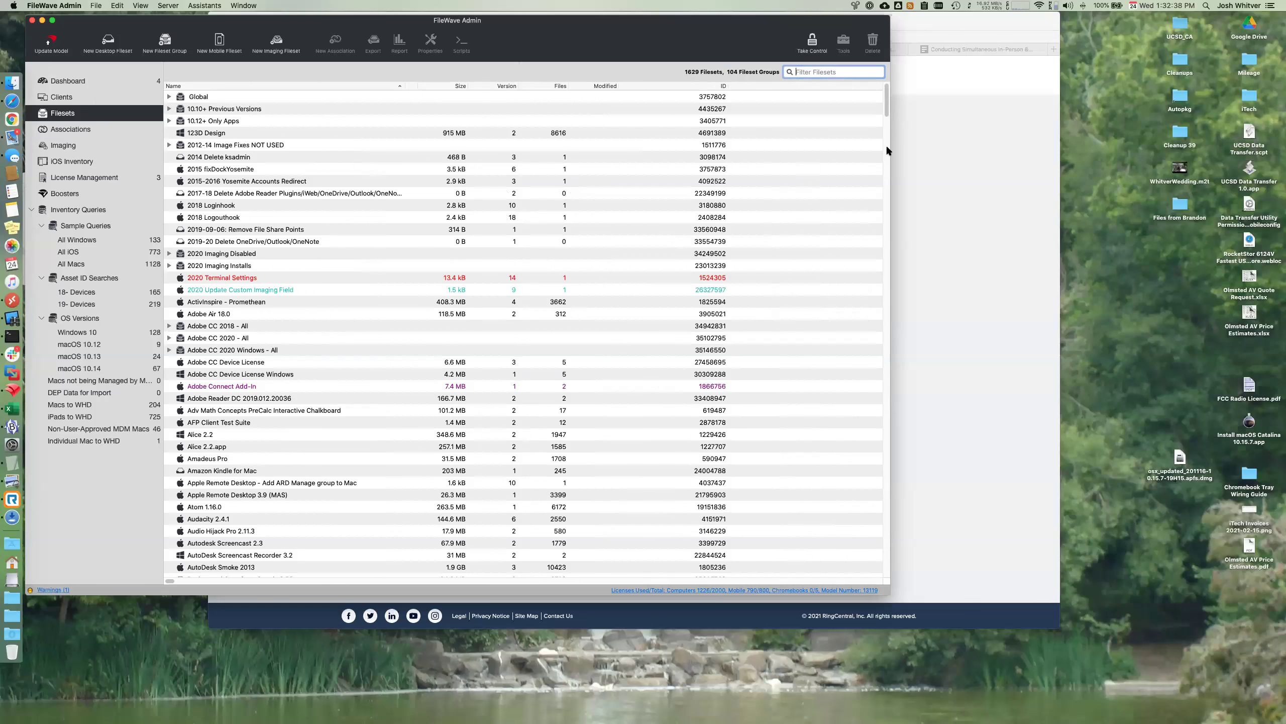
drag(883, 90, 836, 78)
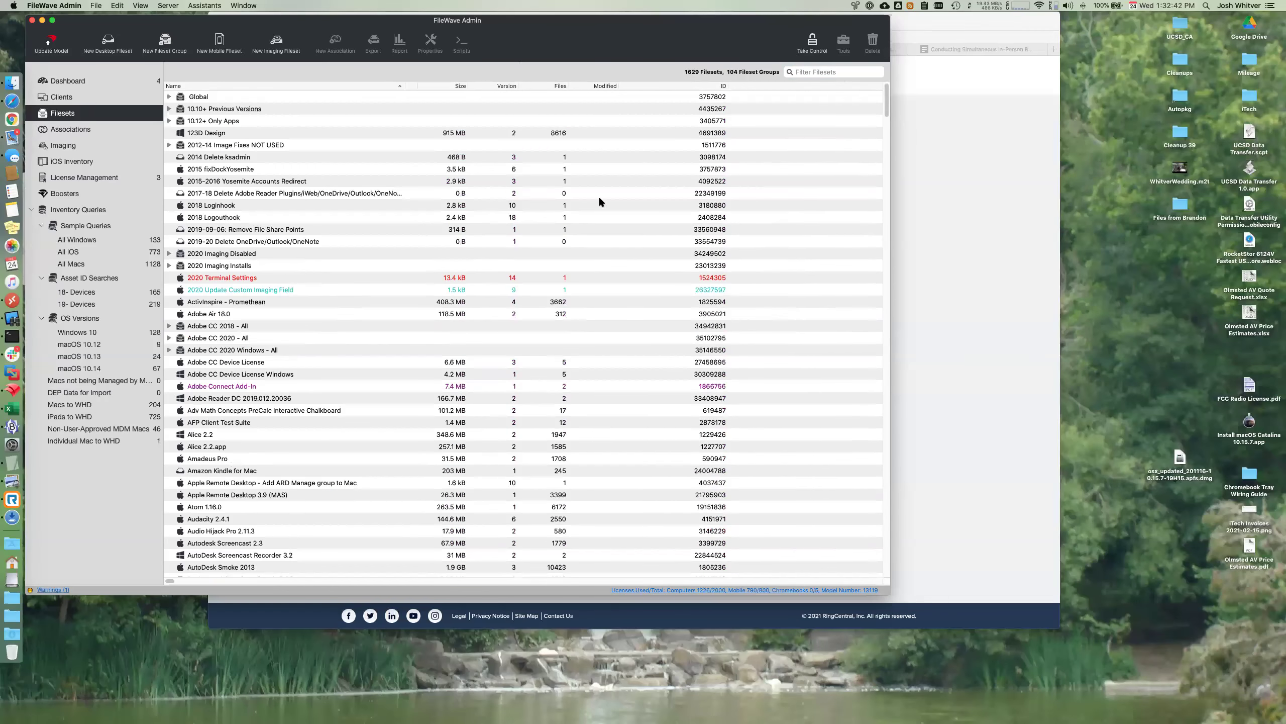
scroll(451, 405, down, 15)
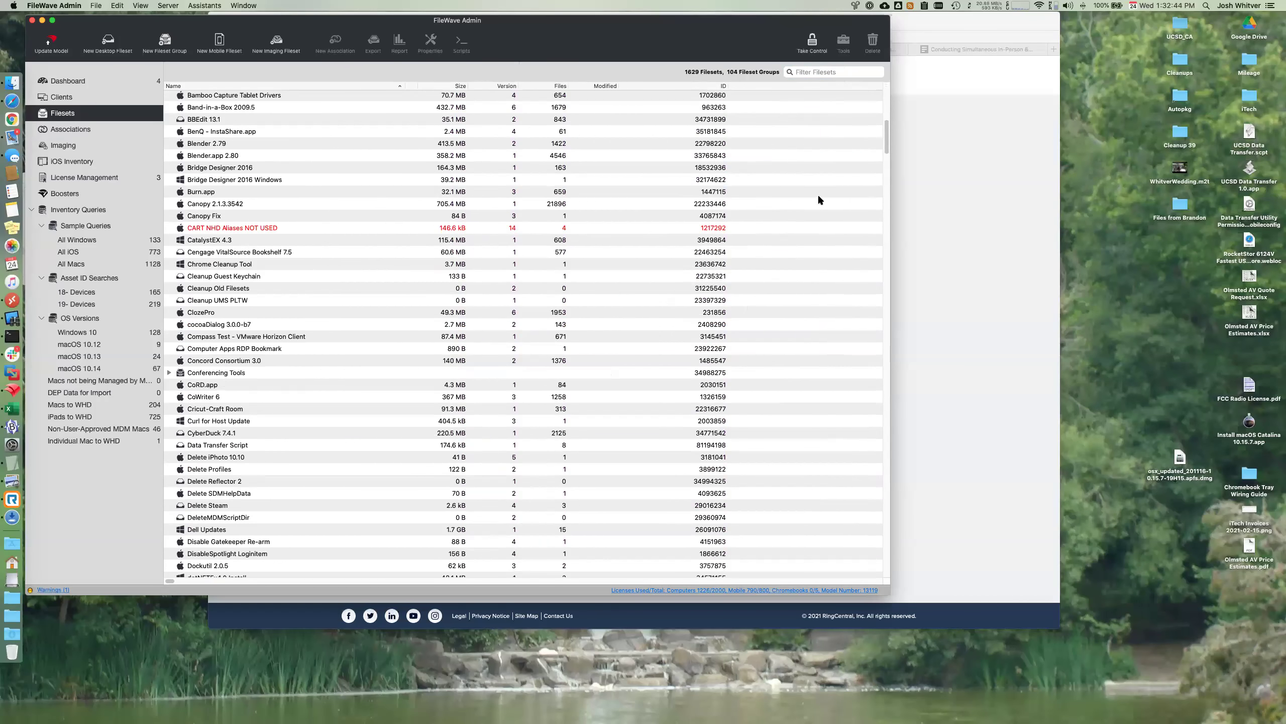
drag(882, 138, 863, 365)
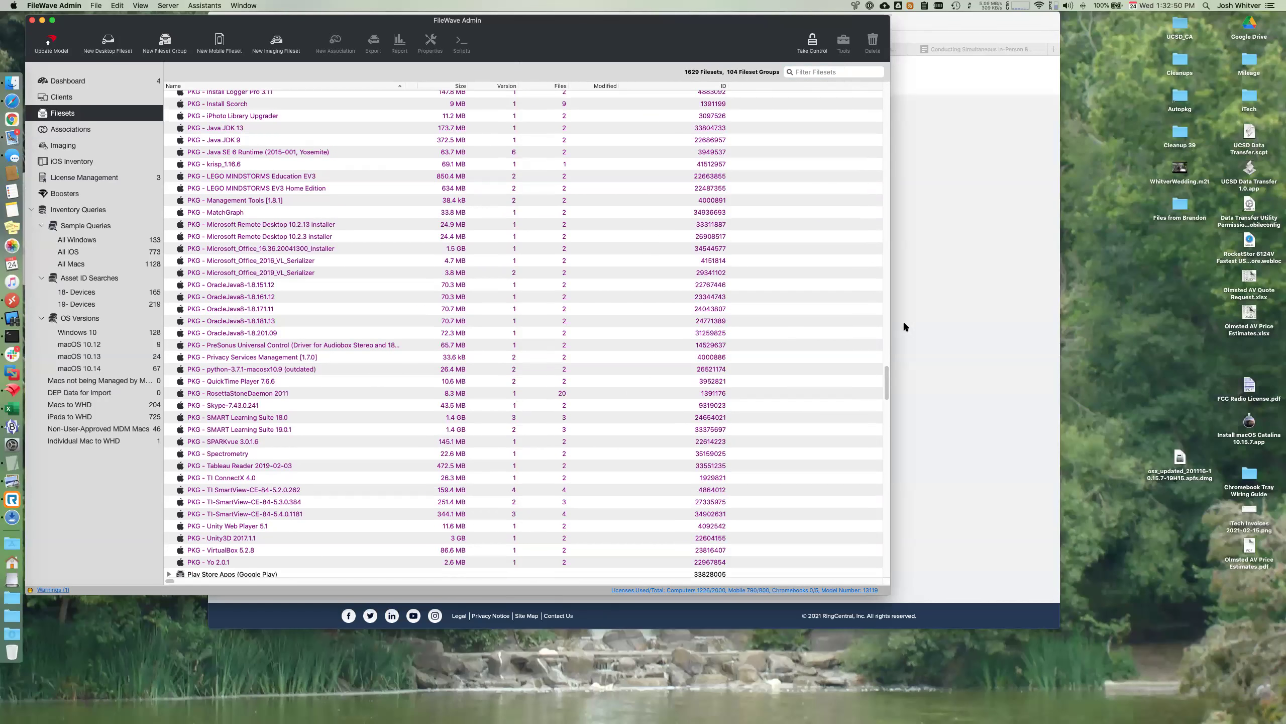
drag(886, 375, 850, 115)
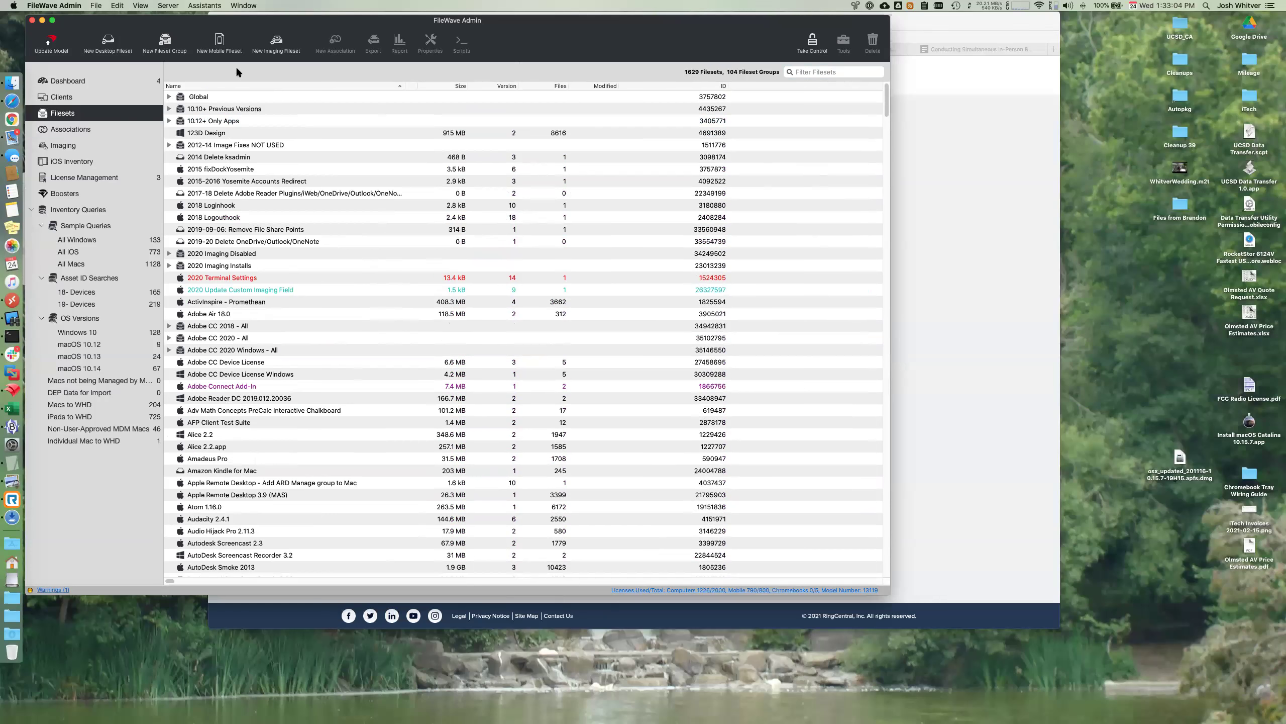
- Load the FileWave web console at filewave.urbandaleschools.com in a new Safari tab
click(12, 101)
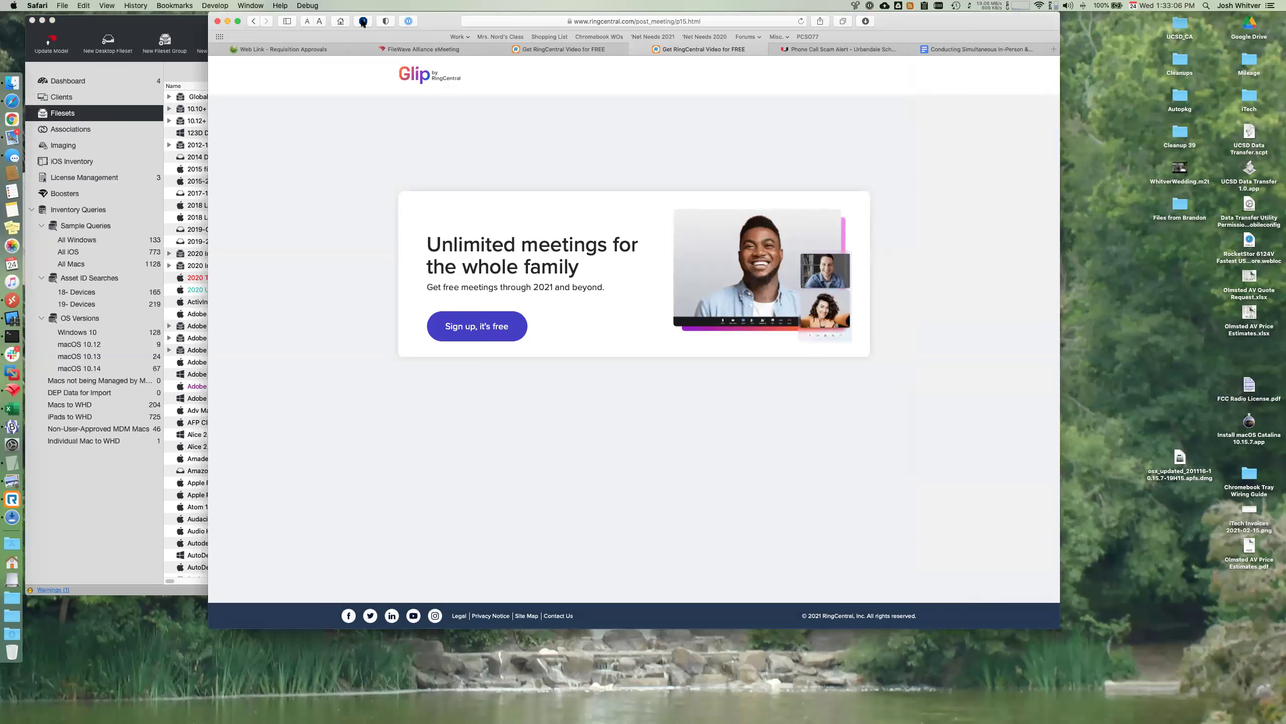
key(super+t)
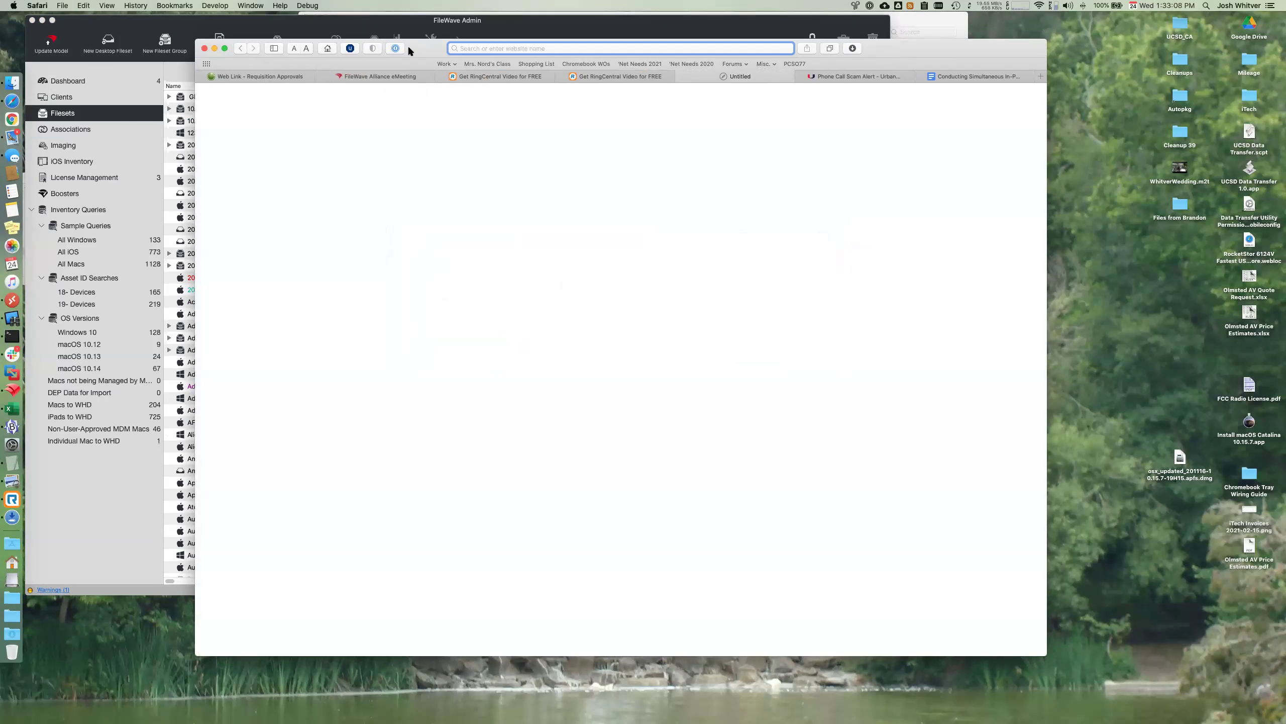
text(http)
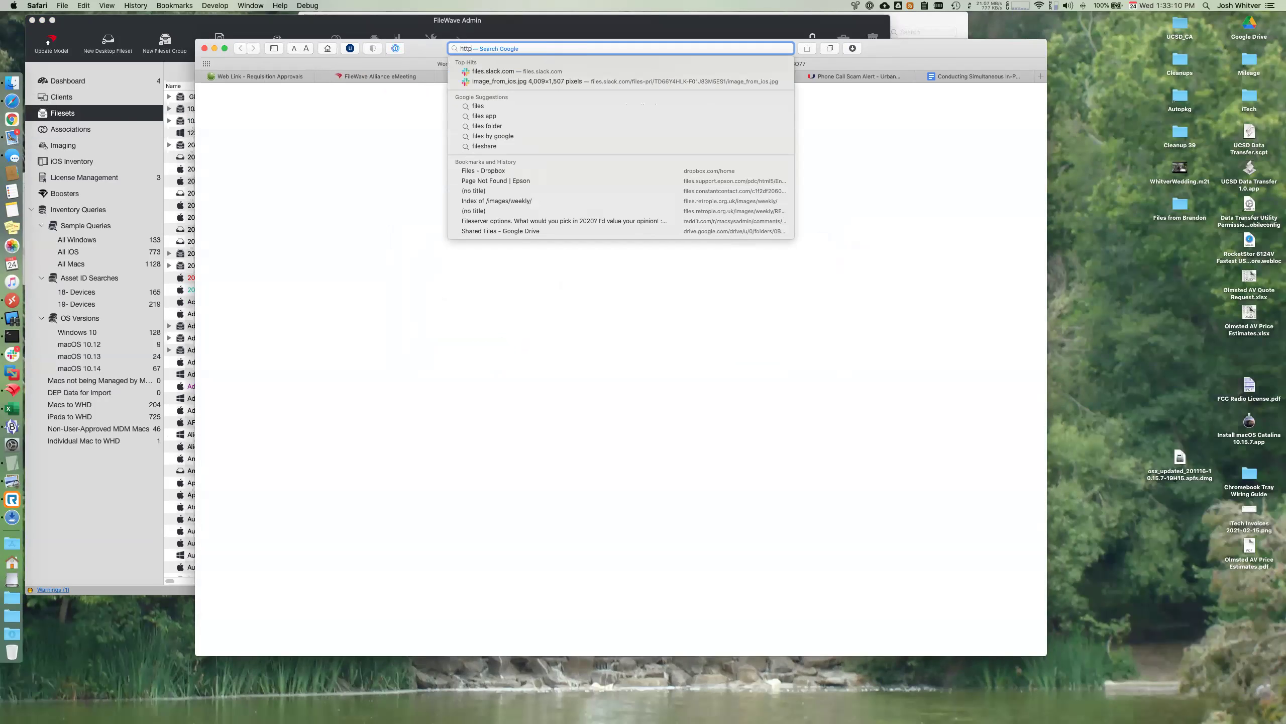
text(s://filewave.u)
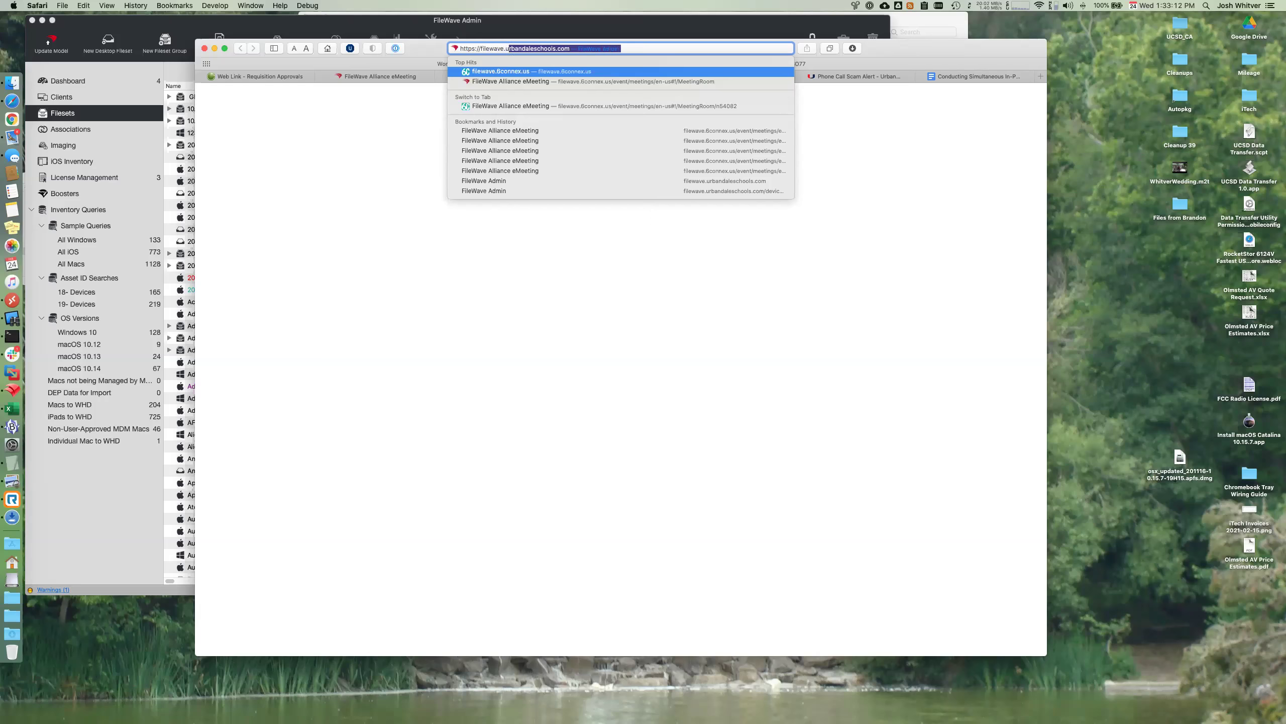
text(rbn)
key(BackSpace)
key(Return)
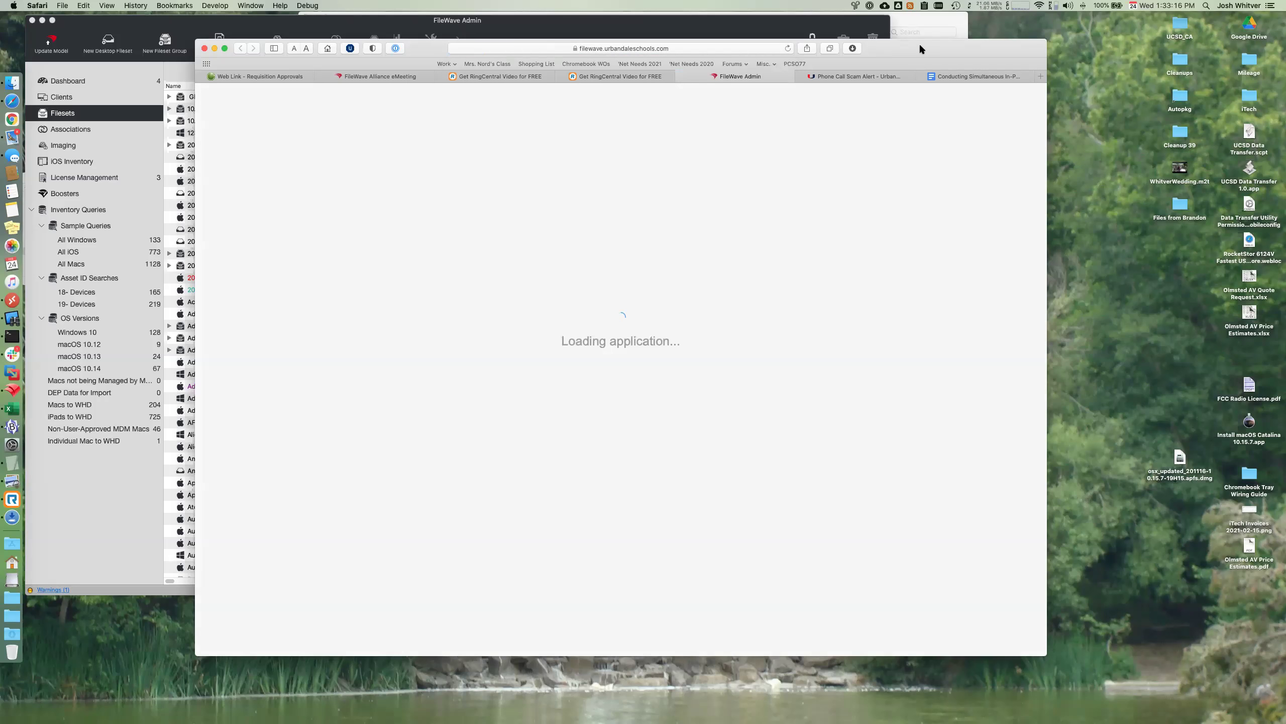
drag(920, 48, 880, 73)
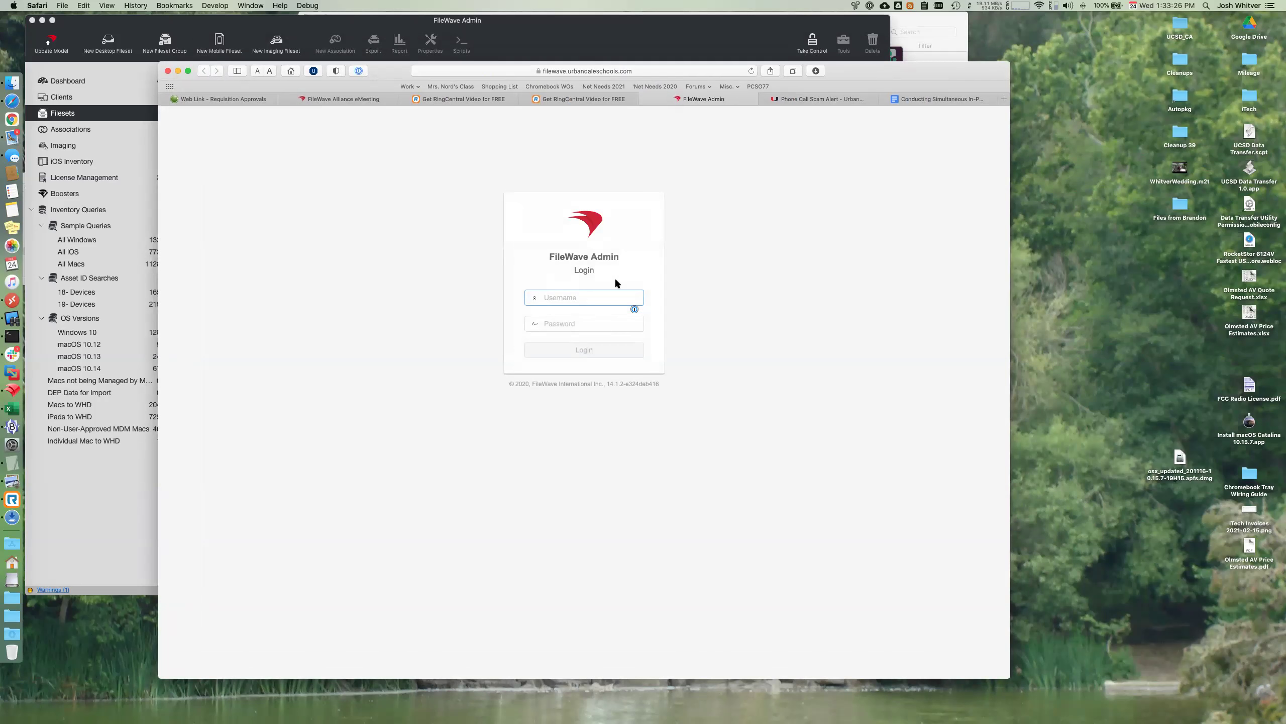
- Enter the username and password, submit the login, and dismiss the save-login offer
key(Tab)
text(********)
key(Return)
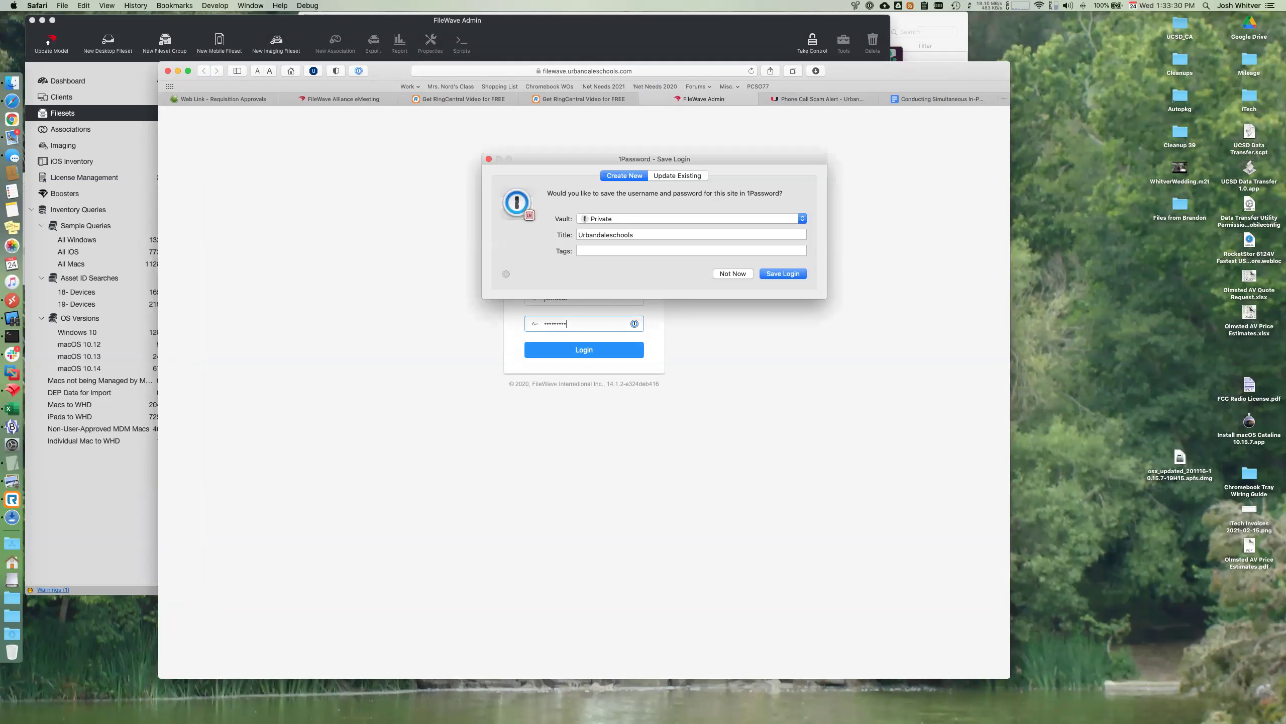
key(Escape)
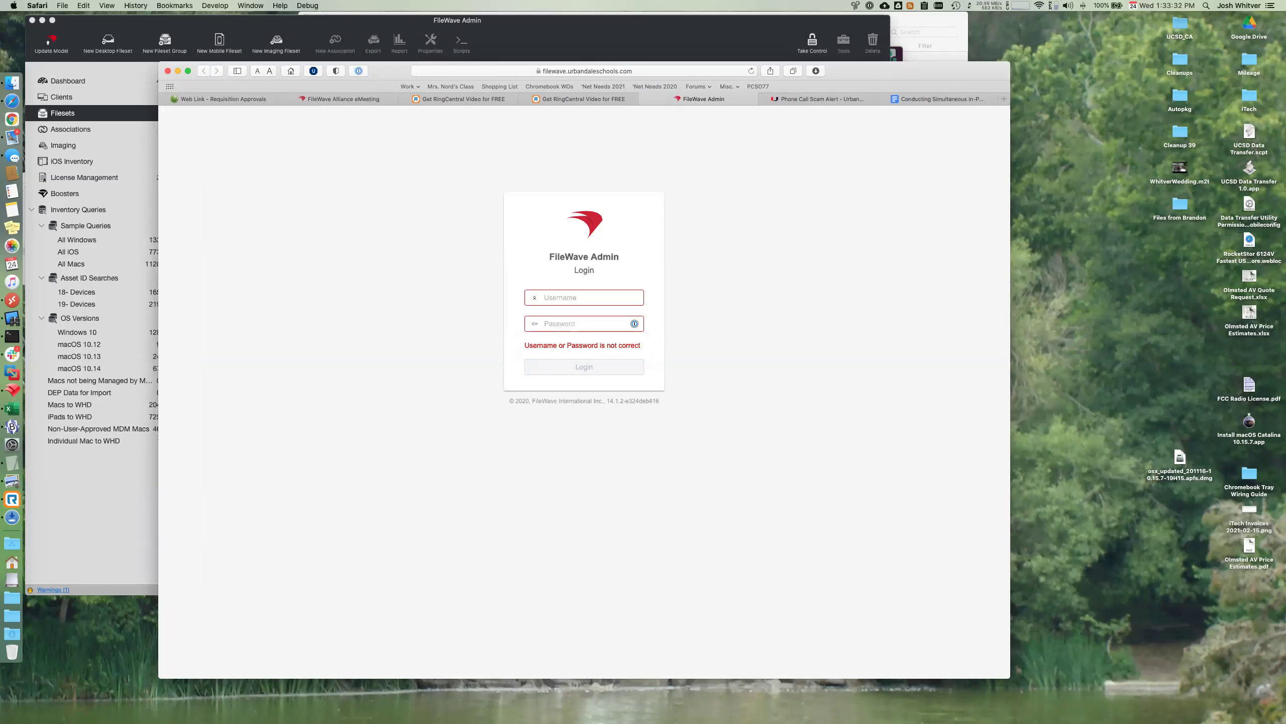
text(*)
- Re-enter the login credentials after the error, sign in, and open the Payloads list
click(550, 296)
text(admin)
key(Tab)
text(********)
key(Return)
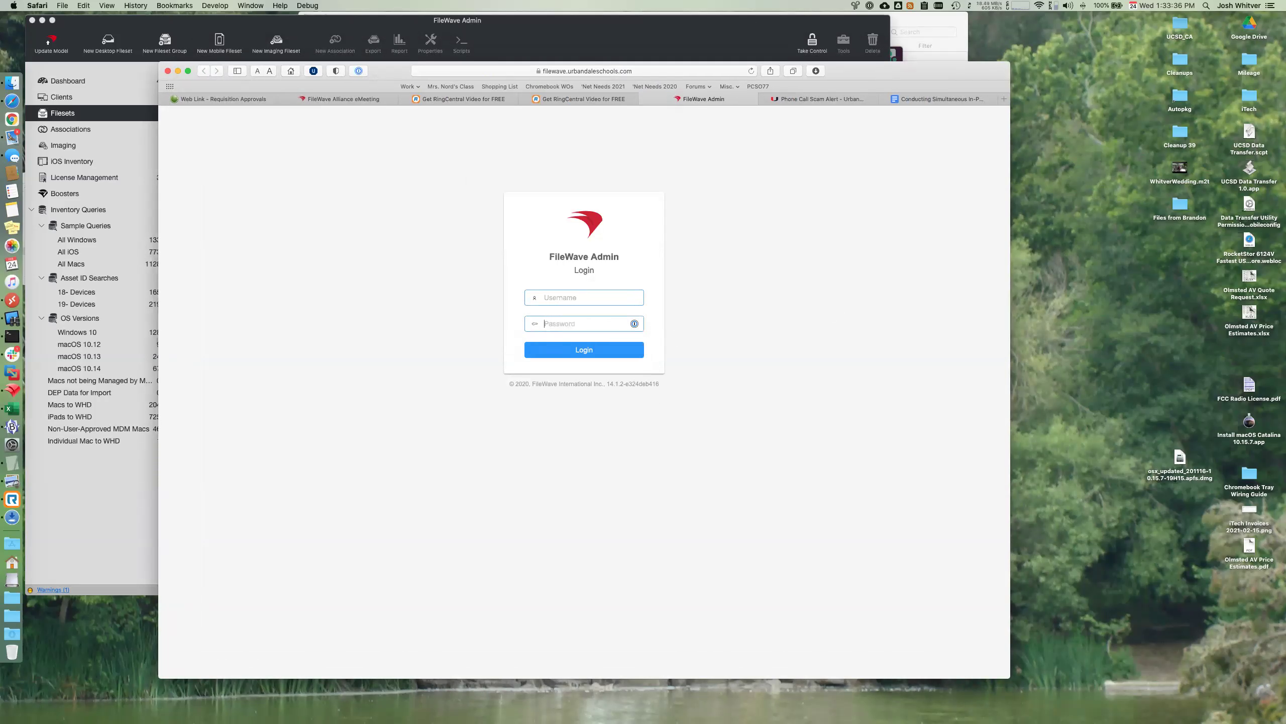
key(super+backslash)
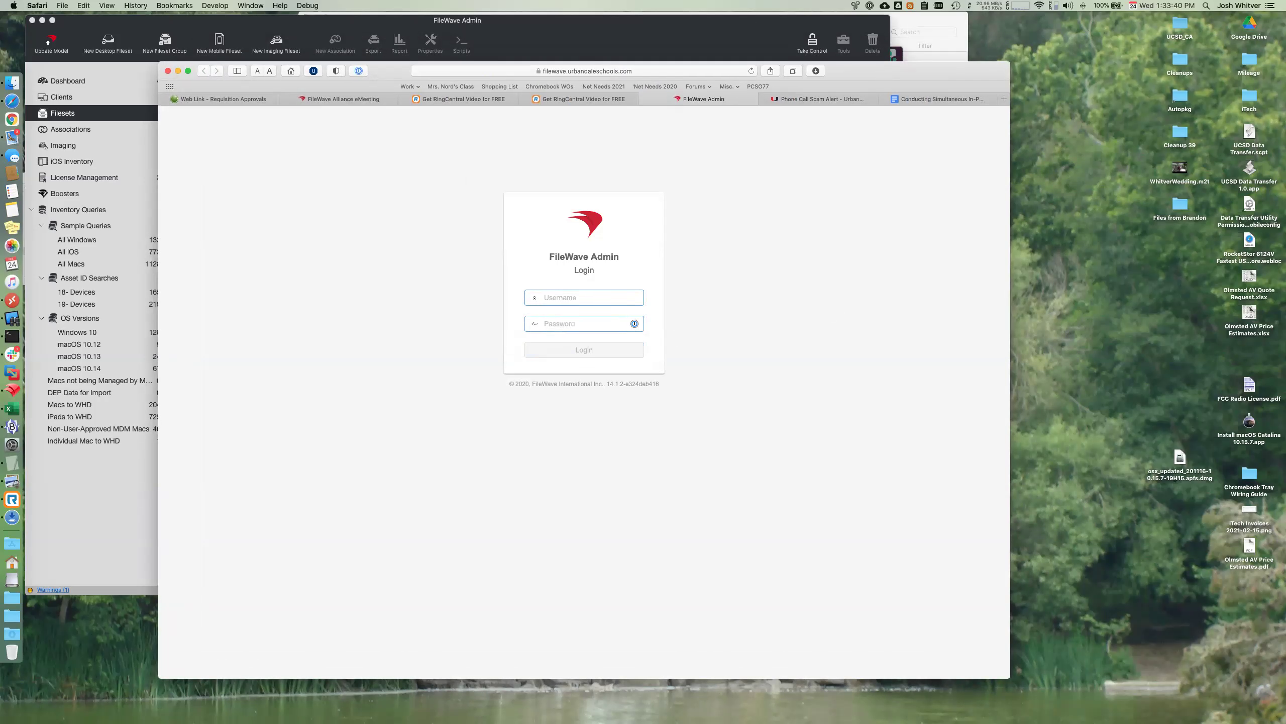
click(556, 298)
key(Tab)
text(••••••)
key(Return)
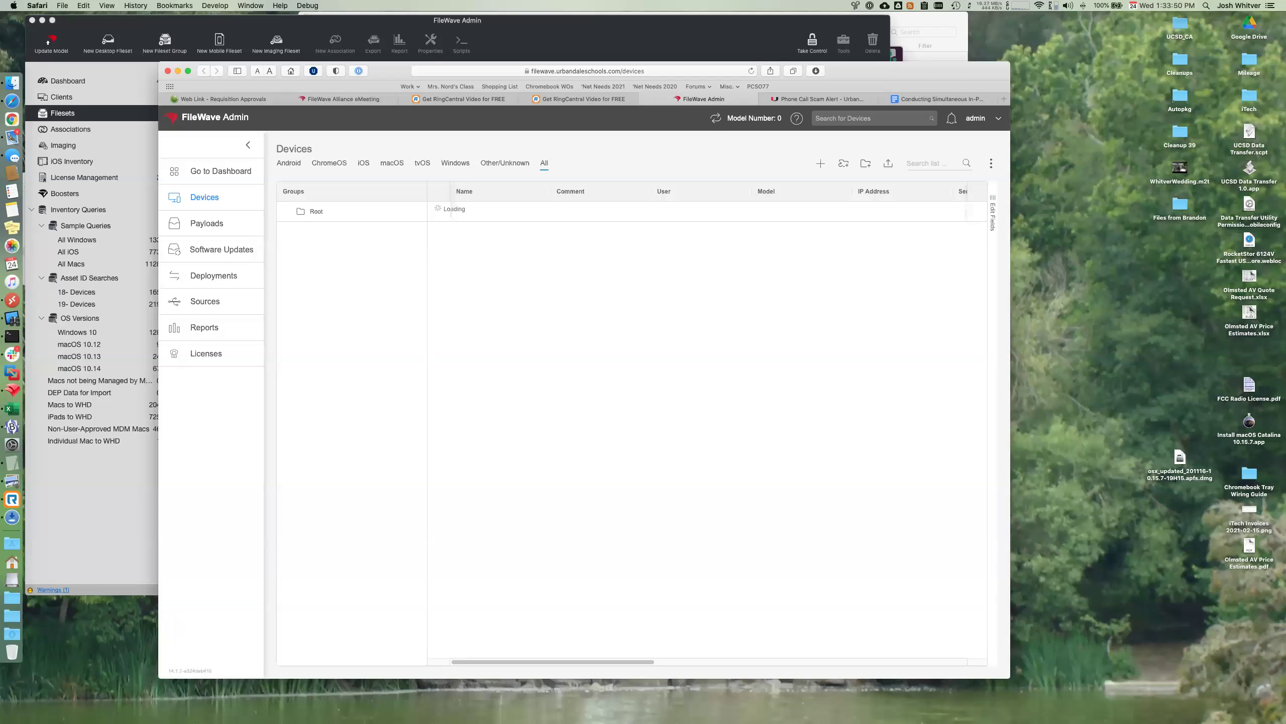
click(207, 223)
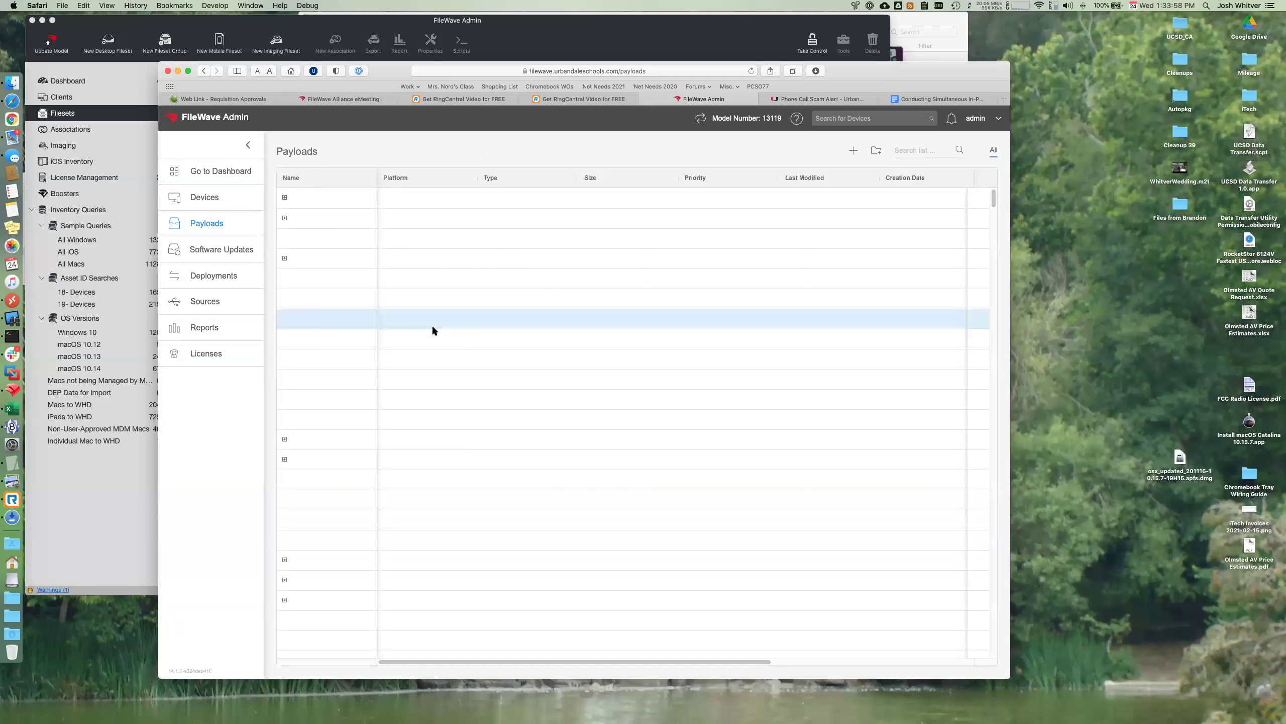
scroll(481, 413, down, 10)
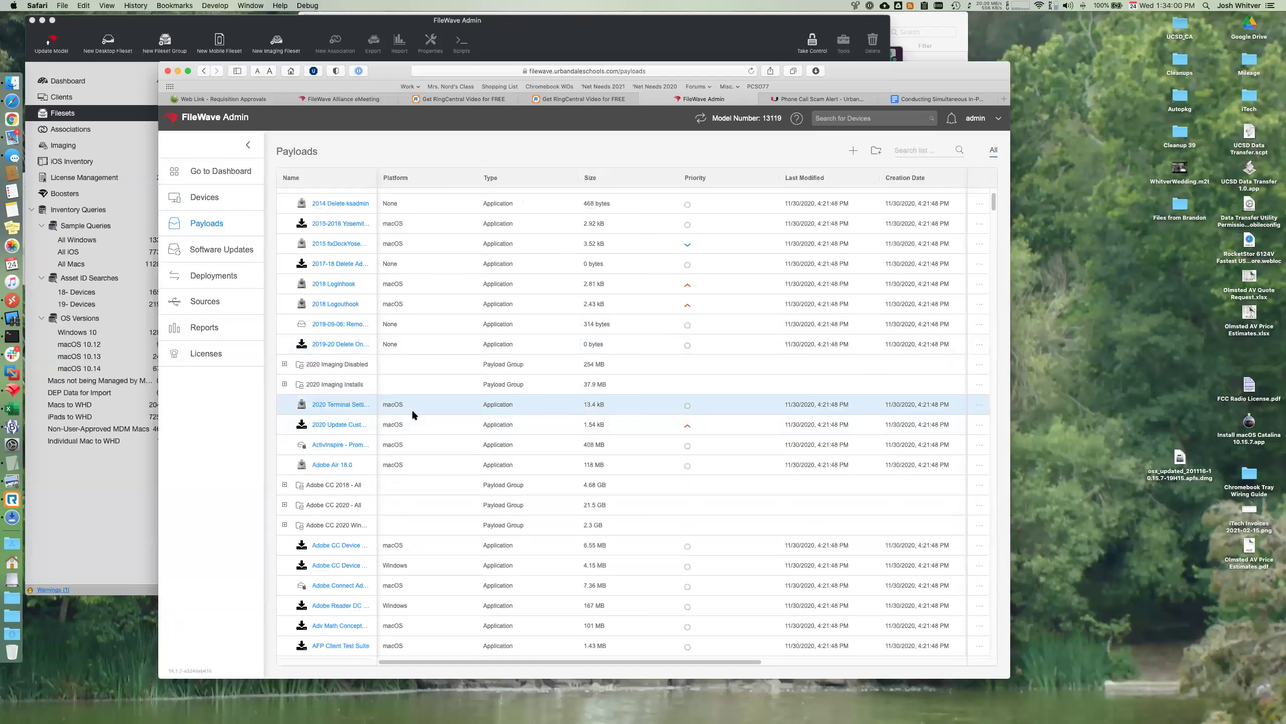
scroll(370, 431, down, 15)
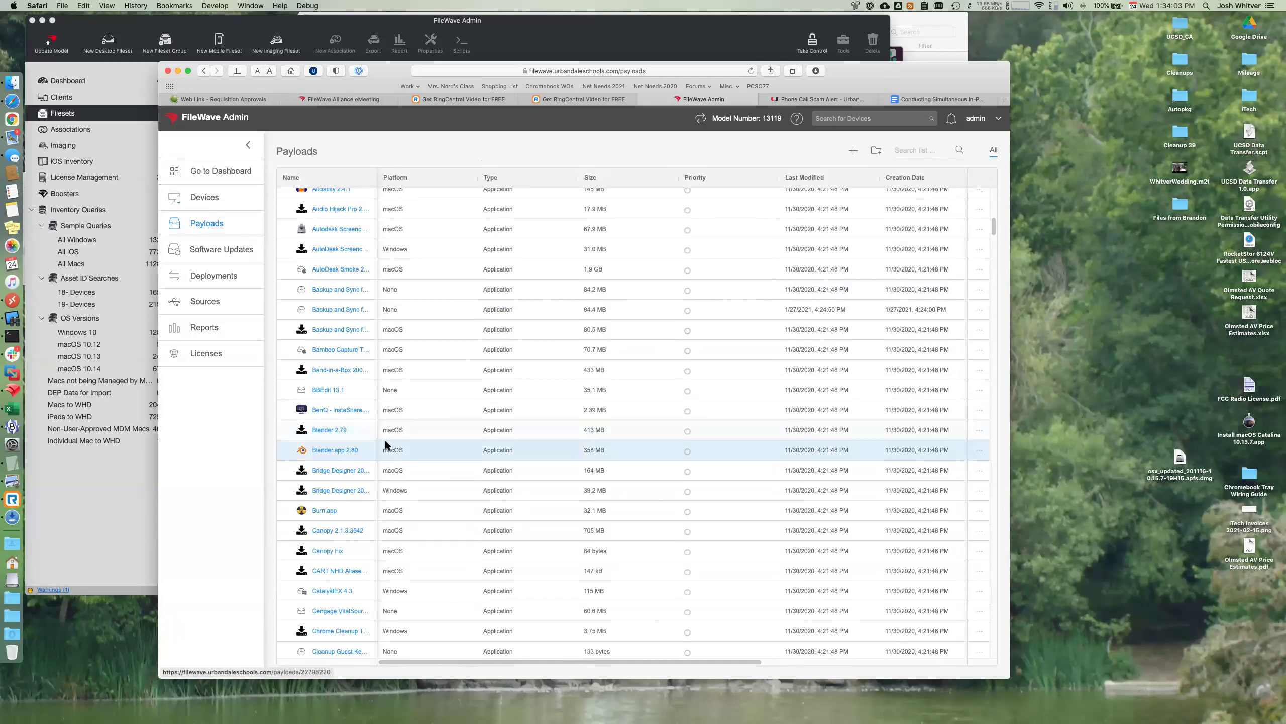
scroll(336, 344, up, 20)
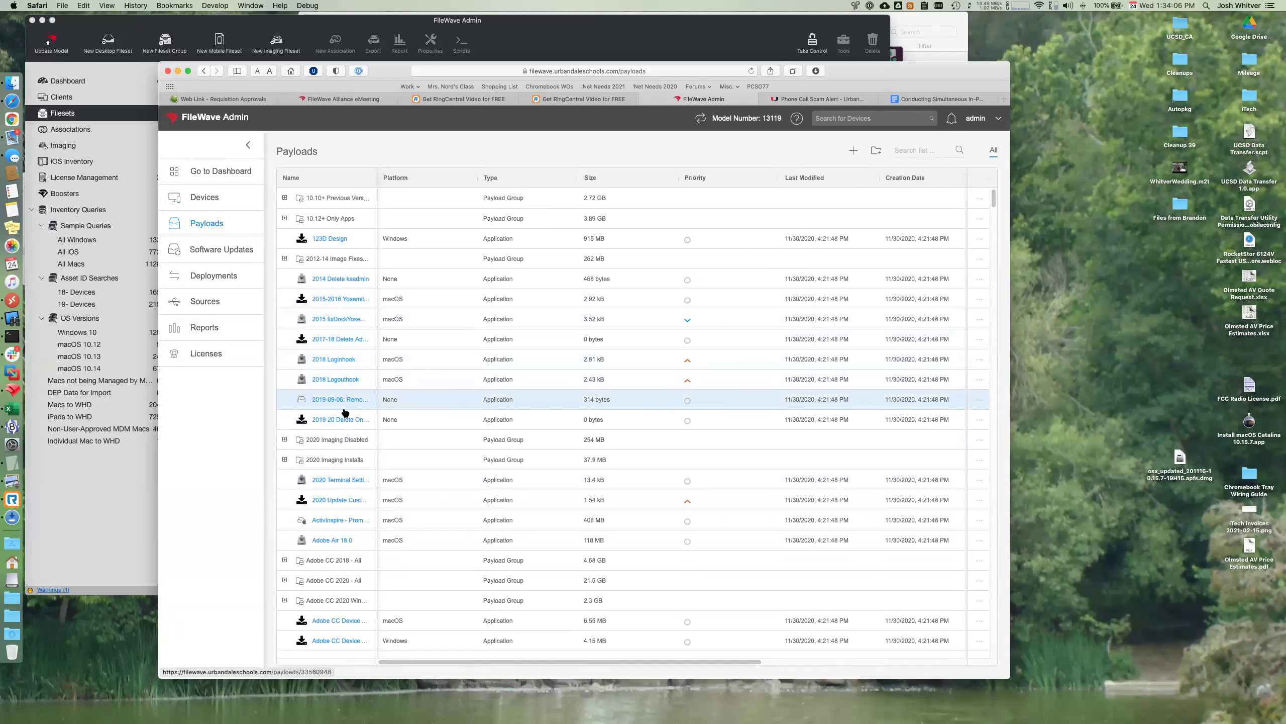
click(348, 481)
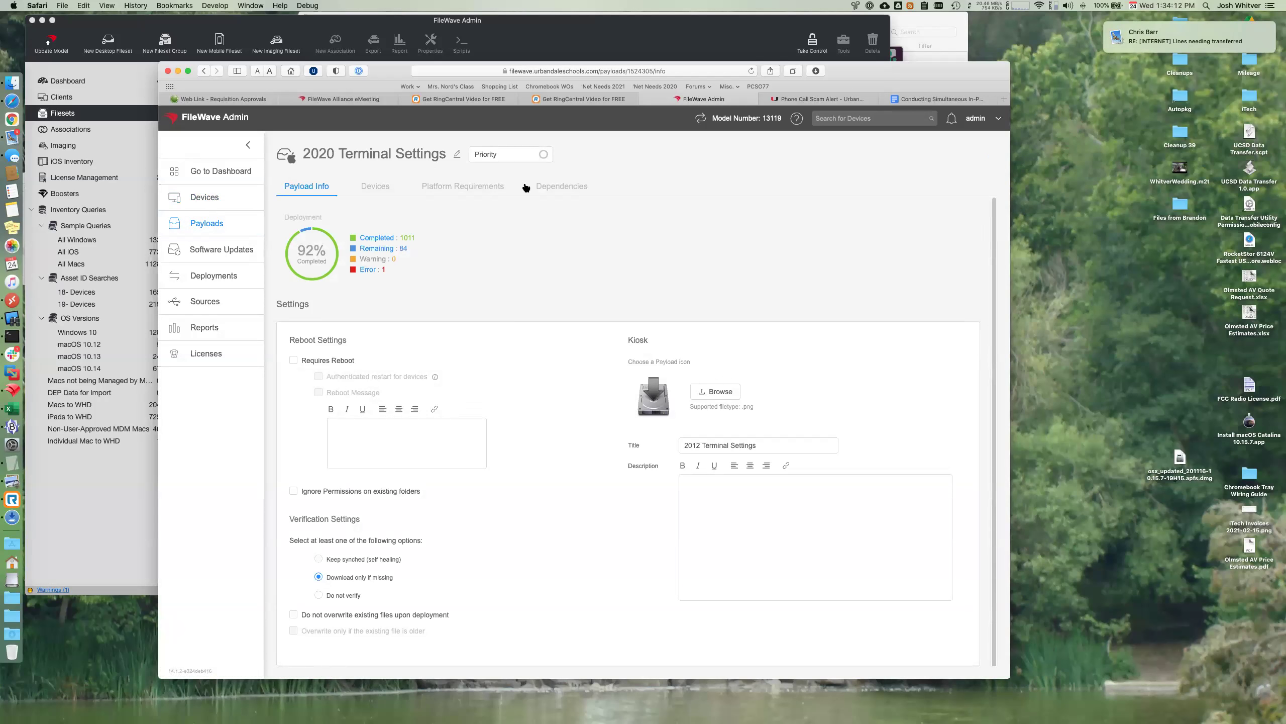
click(369, 187)
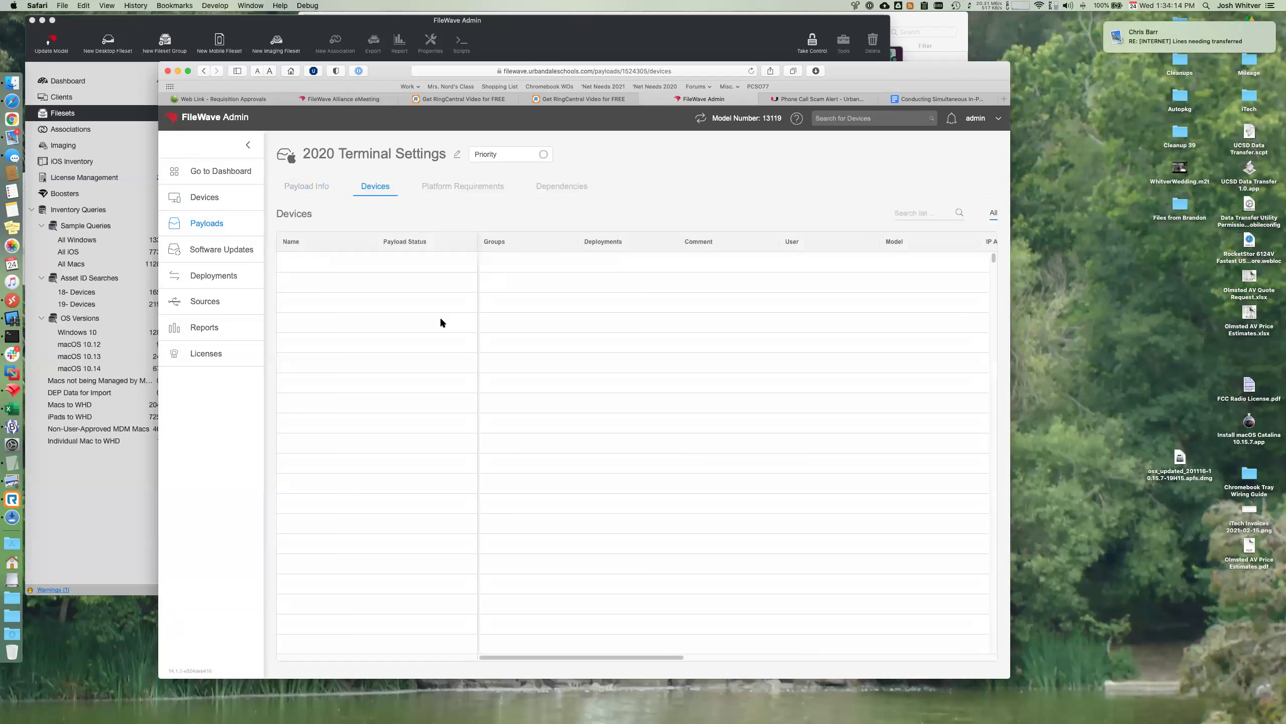
scroll(446, 353, down, 10)
scroll(446, 353, up, 12)
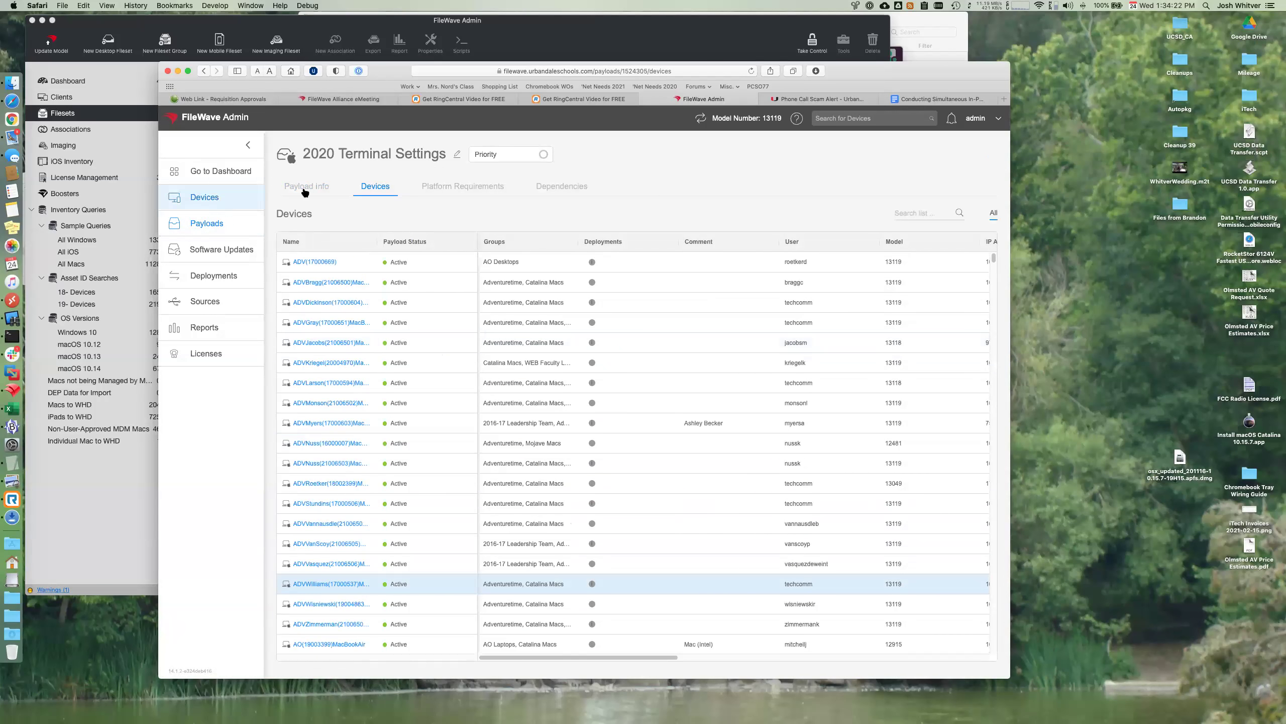
click(217, 227)
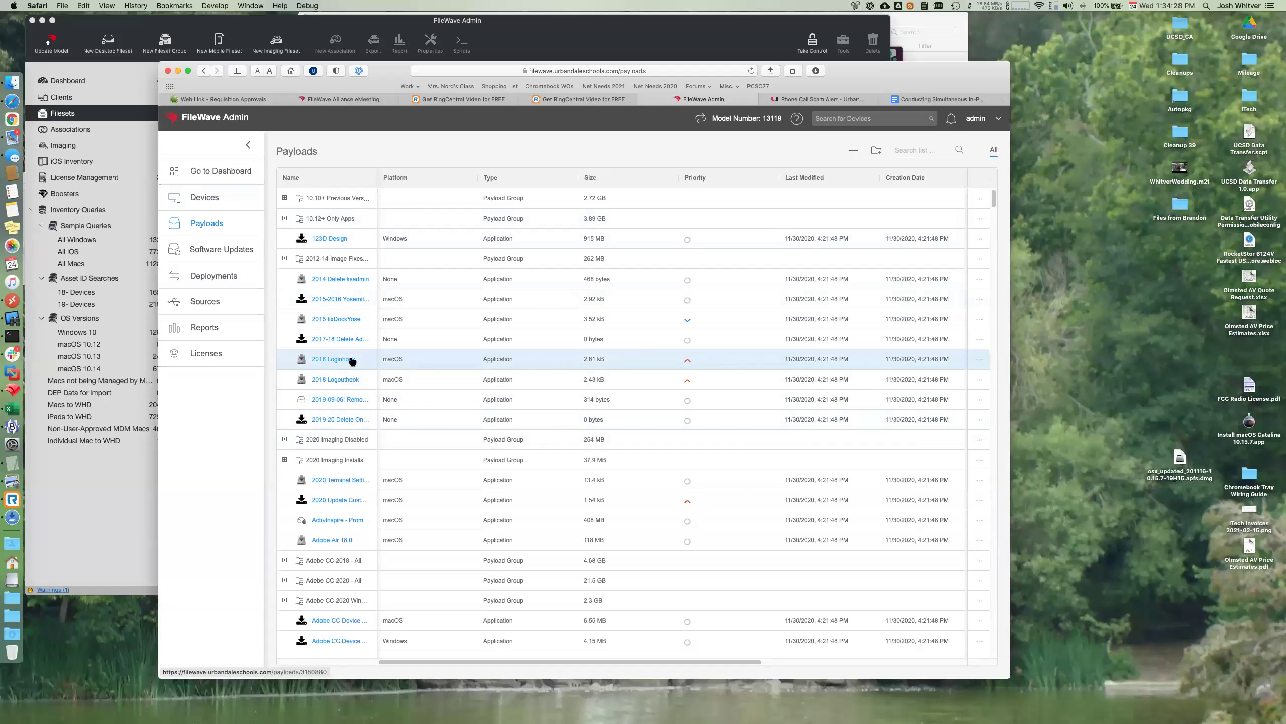
- Open iMovie 10.1.6 (MAS) under 10.12+ Only Apps and view its assigned devices
click(285, 220)
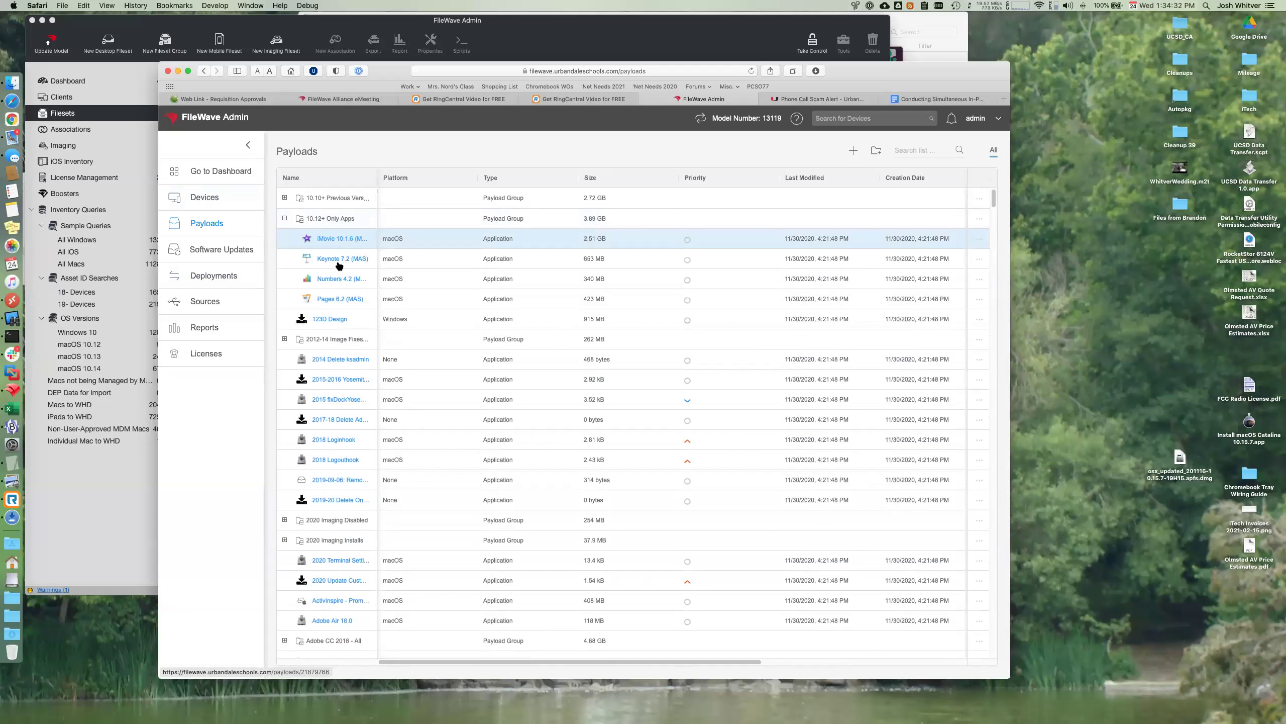
click(339, 240)
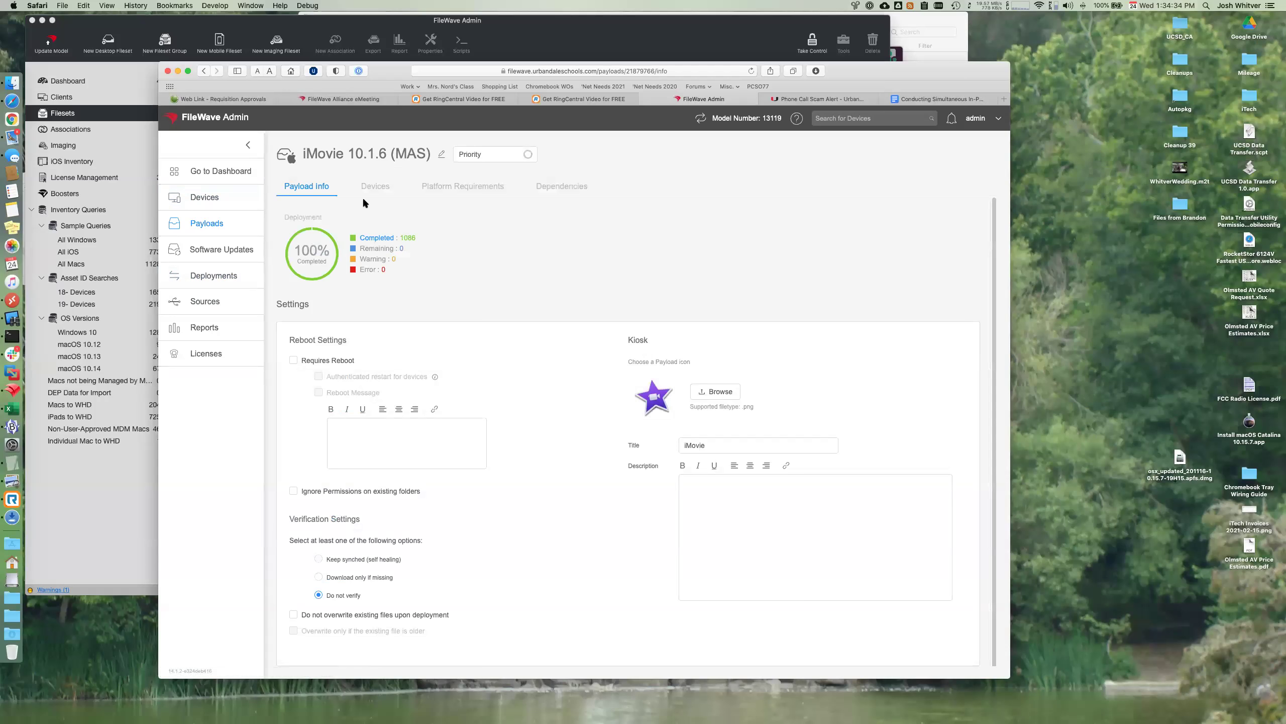
click(367, 189)
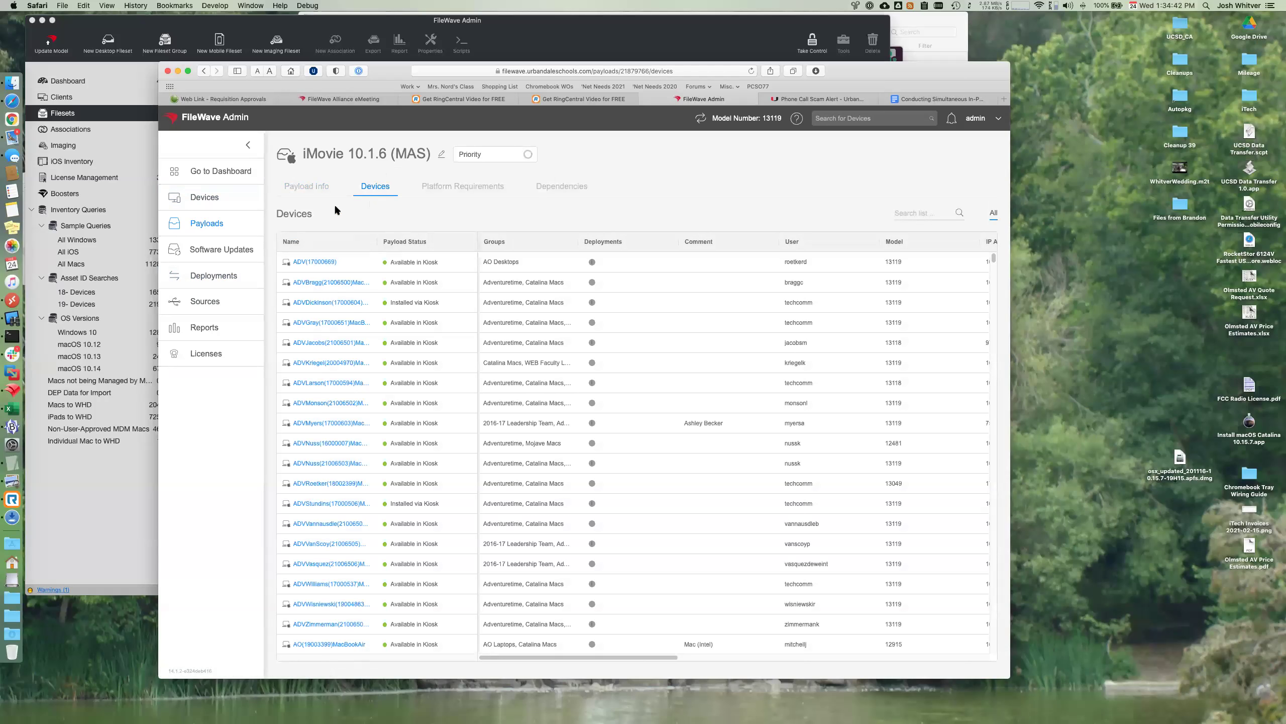
- Return to Payloads and expand 10.12+ Only Apps to list iMovie, Keynote, Numbers and Pages
click(212, 222)
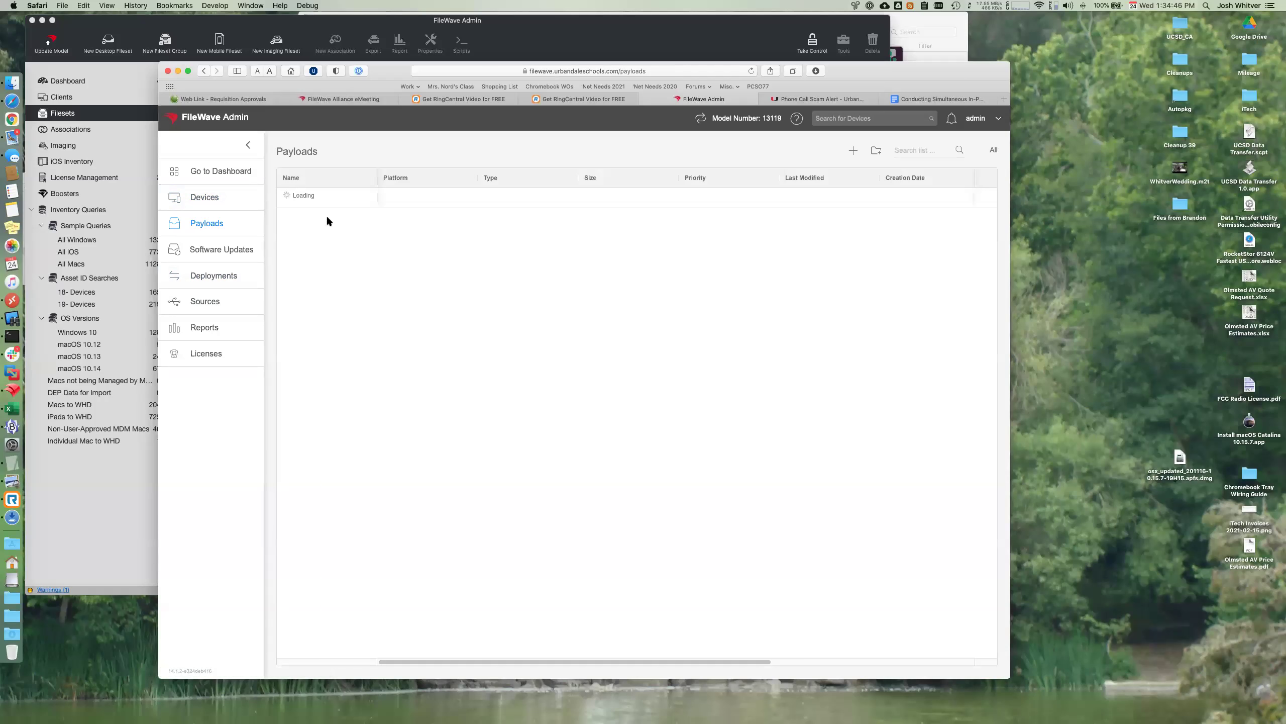
click(312, 220)
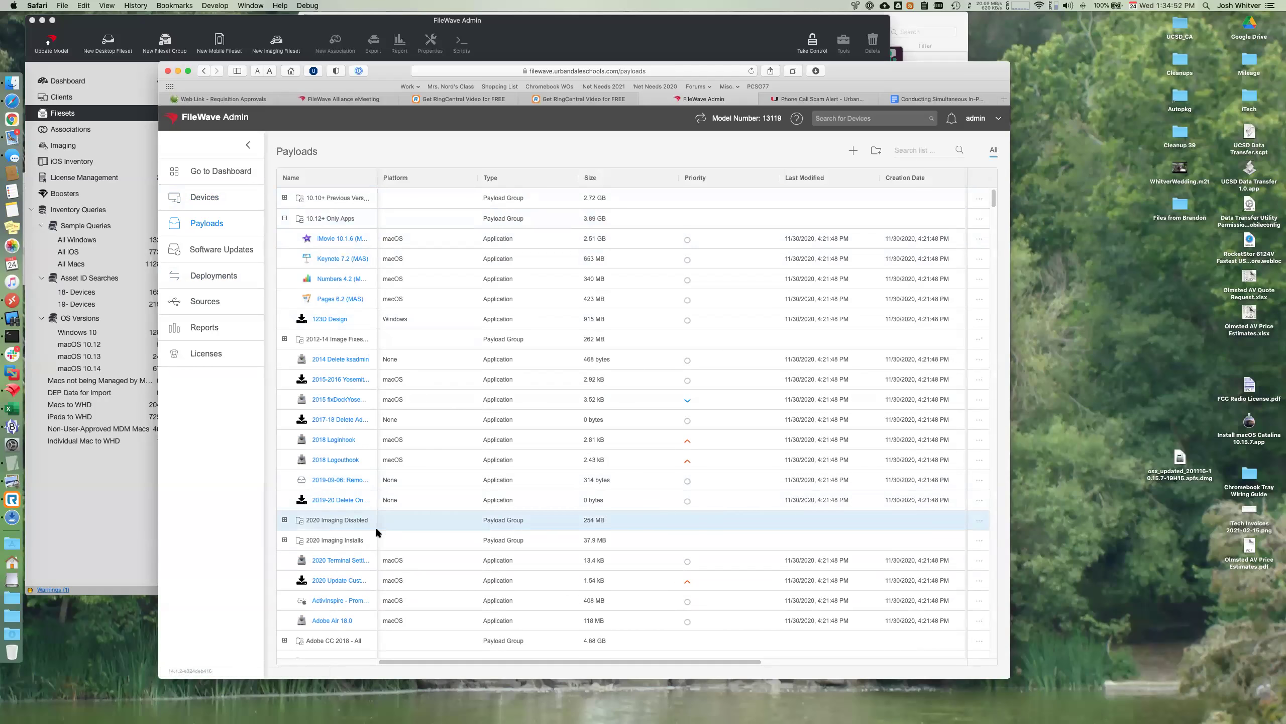
scroll(362, 610, down, 1)
scroll(362, 610, down, 6)
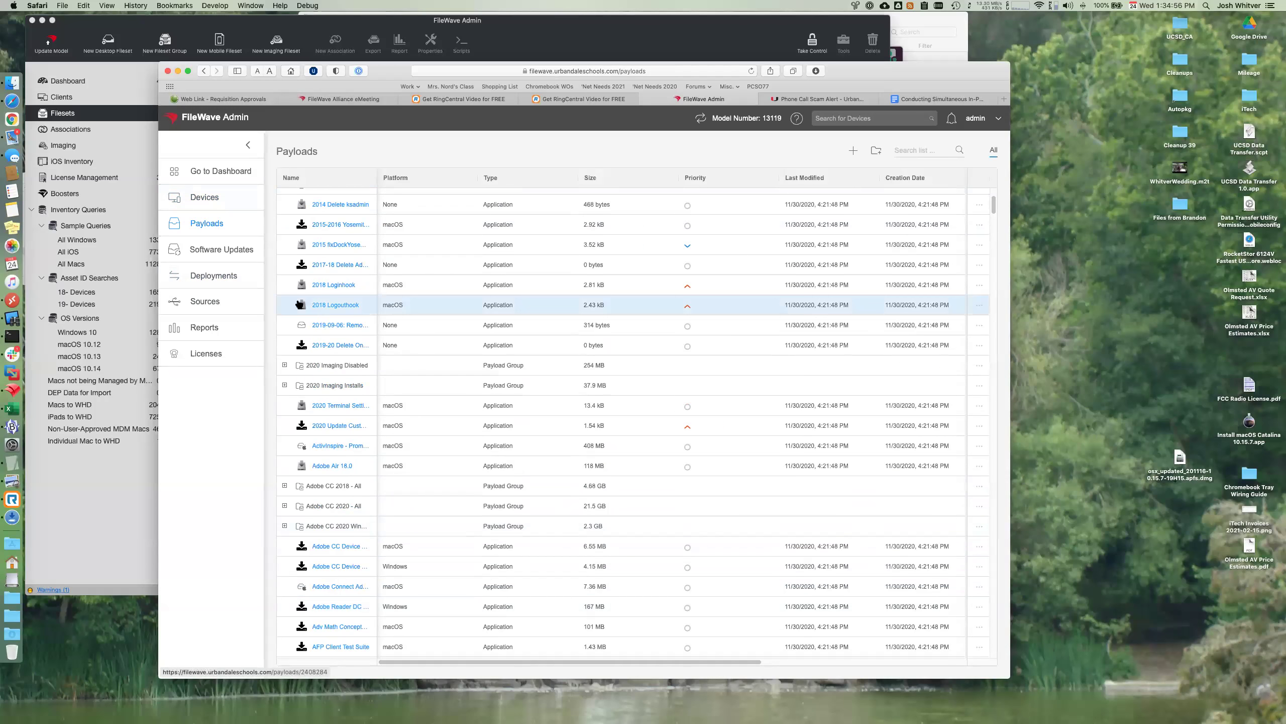
- Drill into All Elementary Macs > JEN > JEN Faculty Laptops and open a JEN MacBook Pro
click(202, 197)
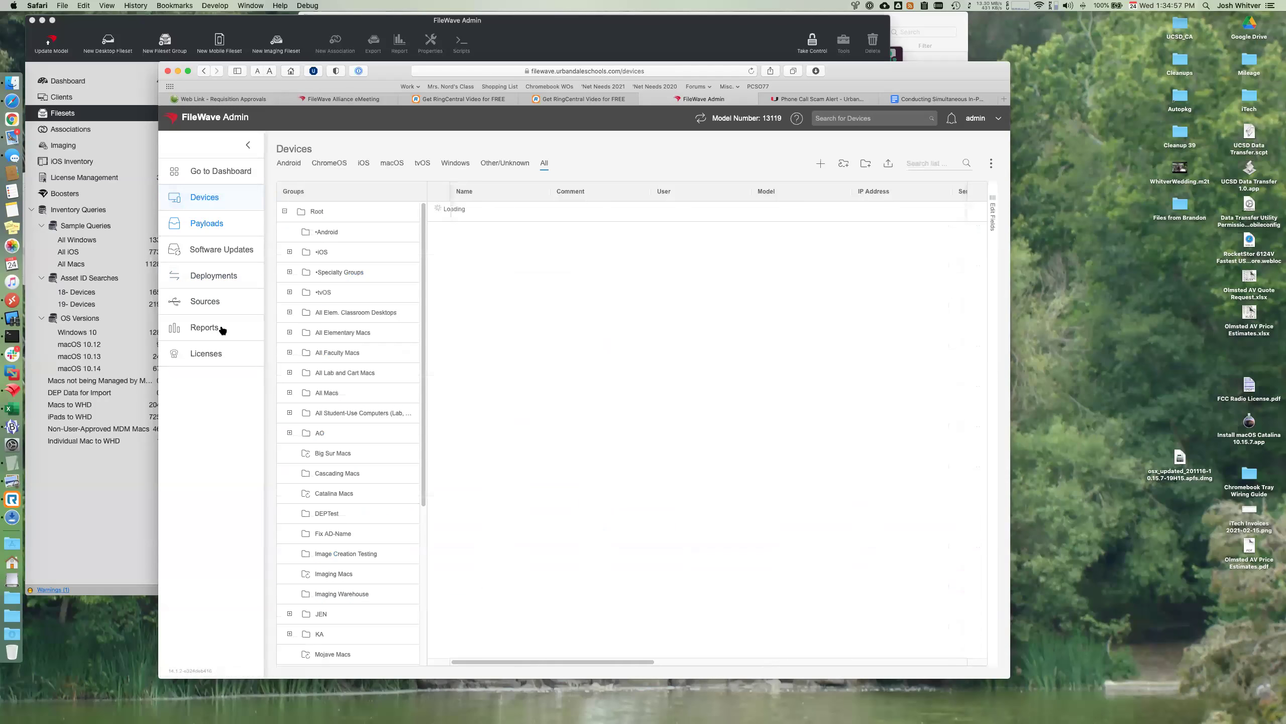
click(291, 333)
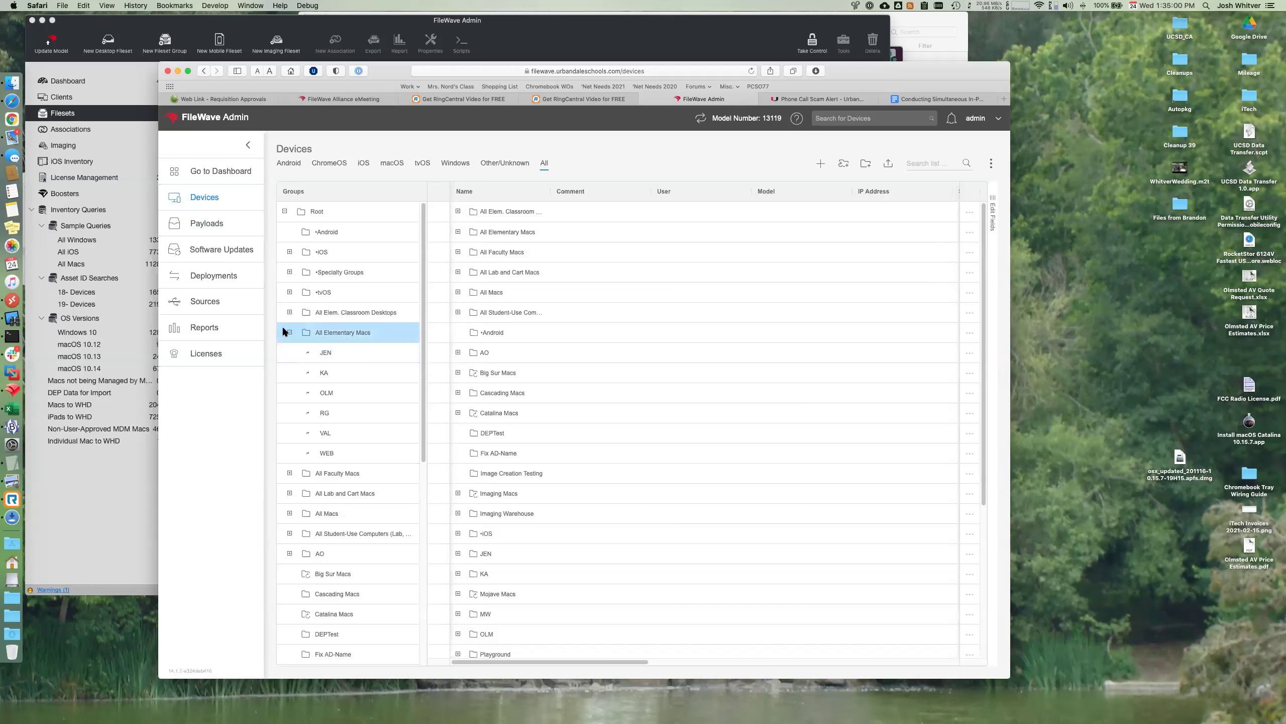
scroll(294, 501, down, 6)
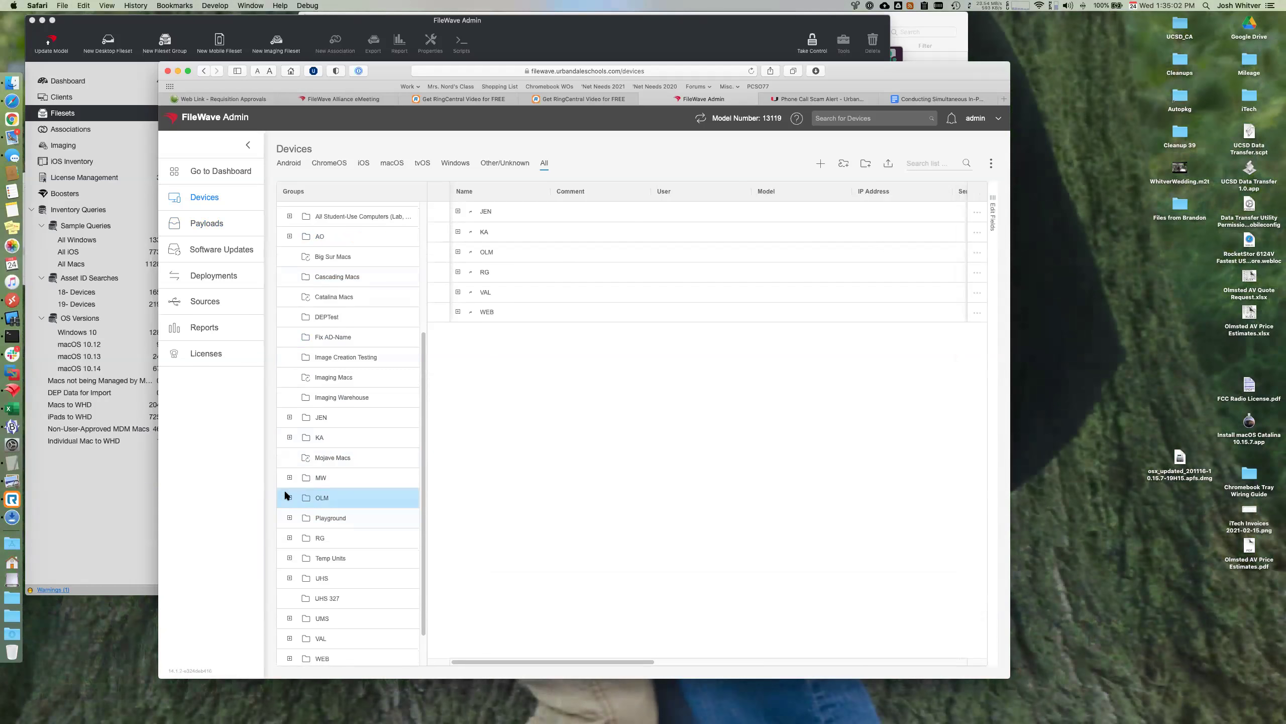
click(290, 417)
click(295, 437)
click(295, 497)
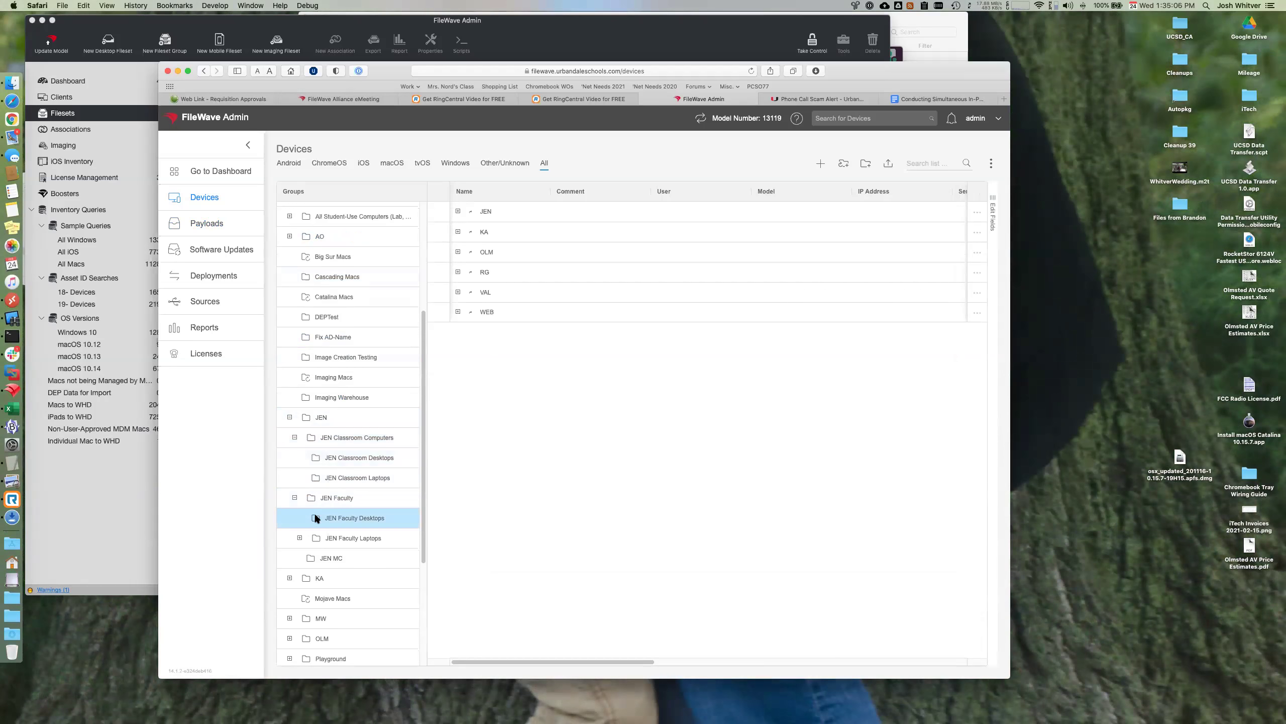
click(300, 538)
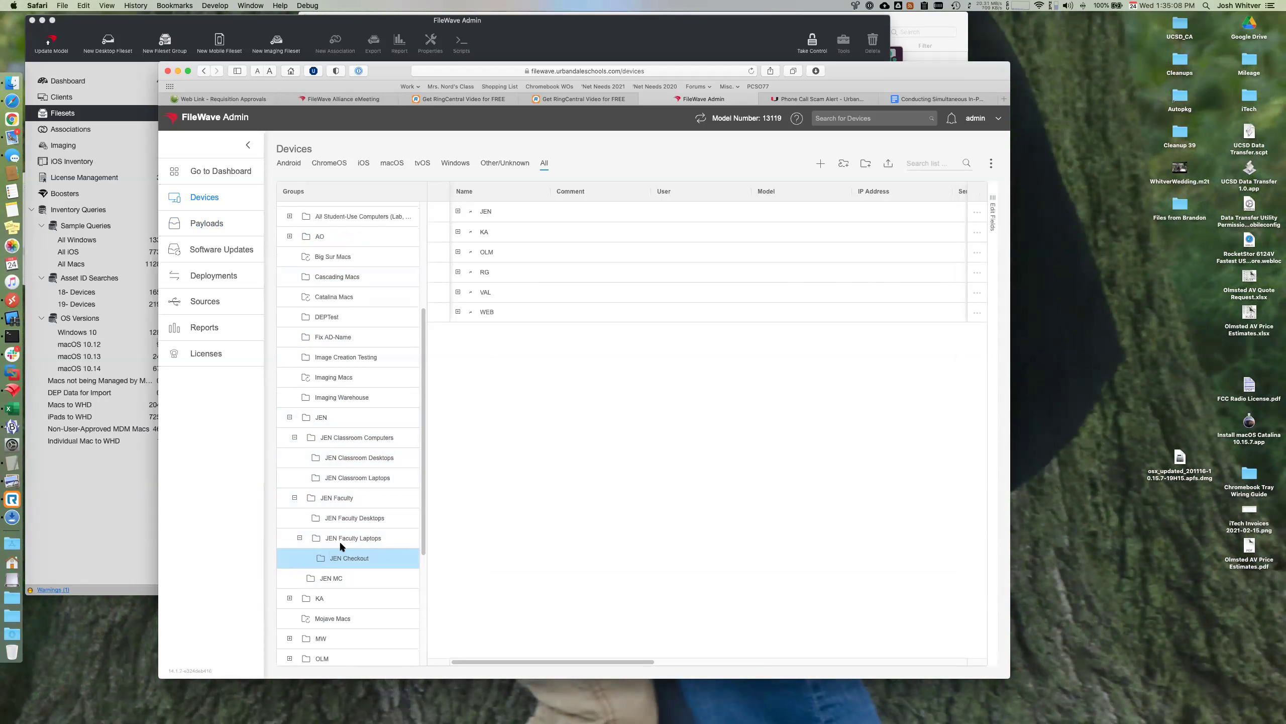
click(349, 541)
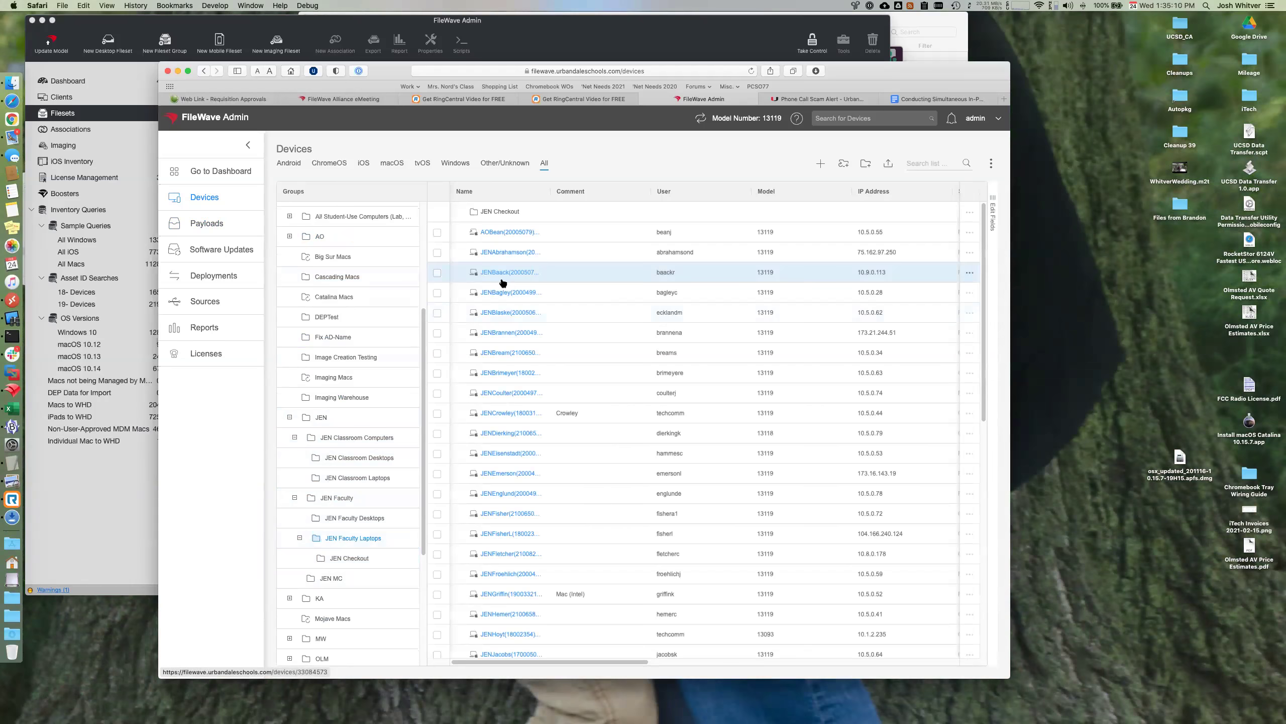
click(504, 274)
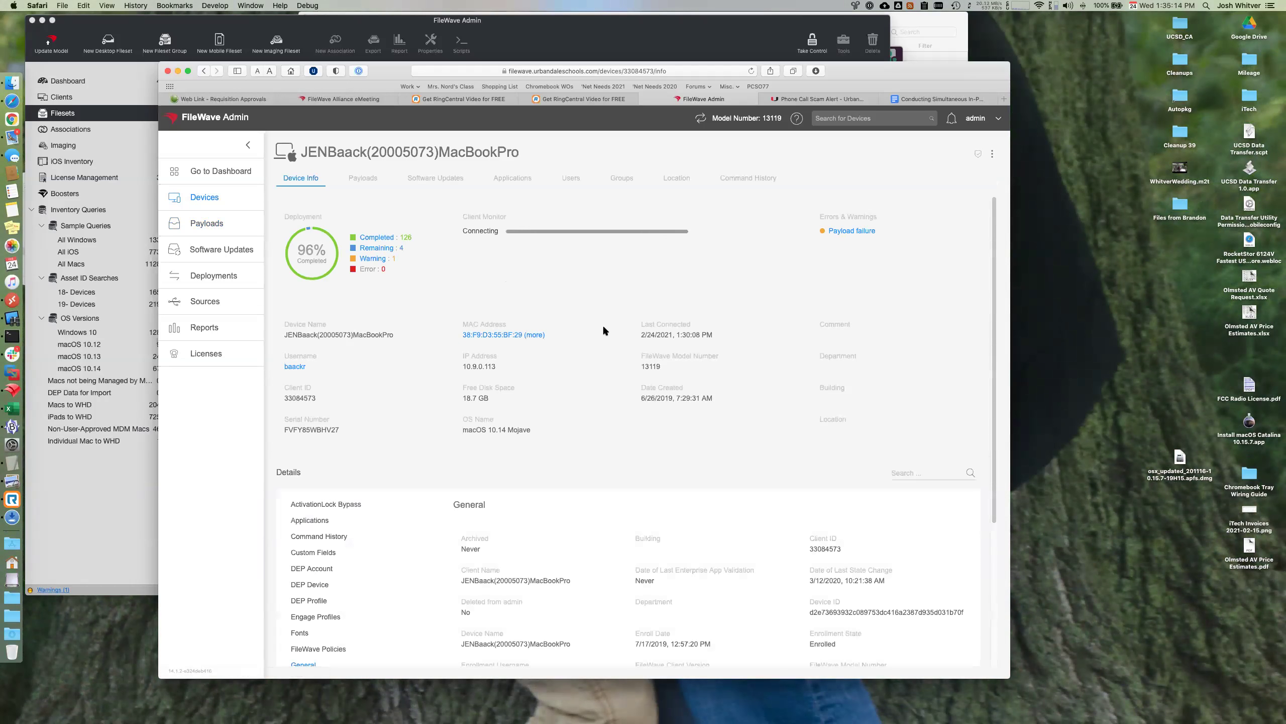
- Show the laptop's payloads, widening Safari to reveal the Version column, and scroll through them
click(370, 178)
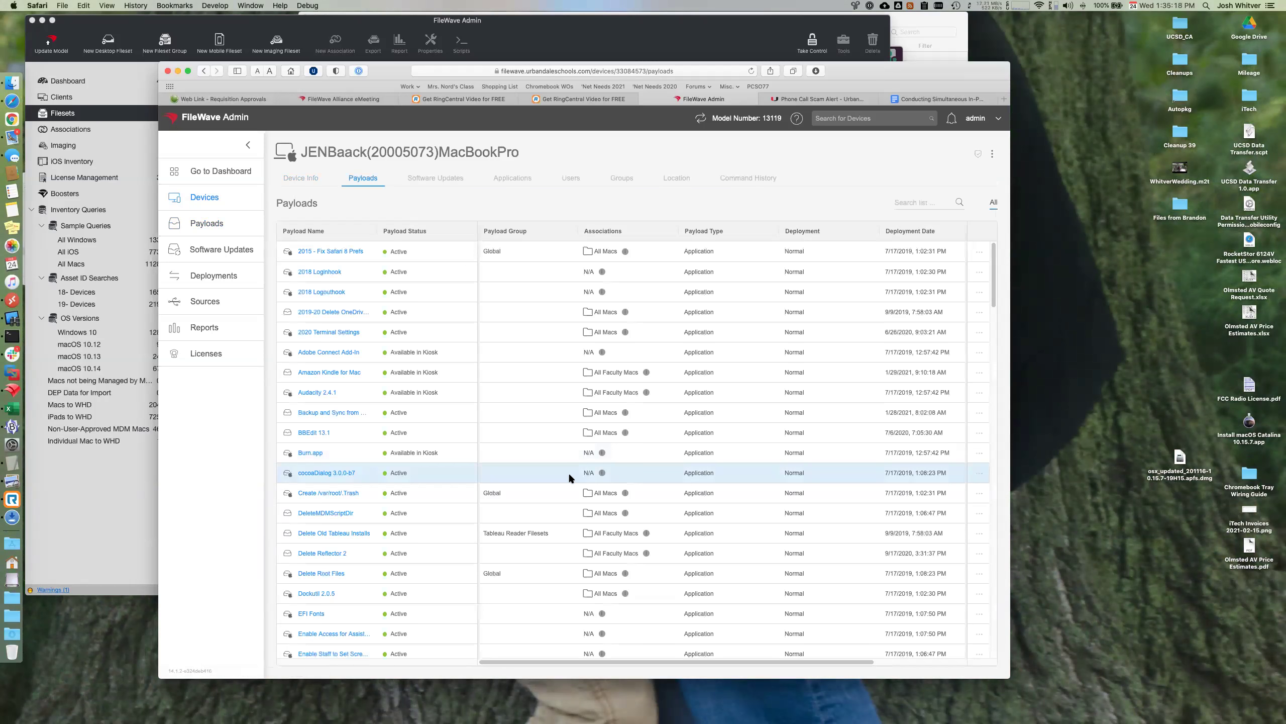
scroll(549, 461, down, 1)
scroll(547, 461, up, 1)
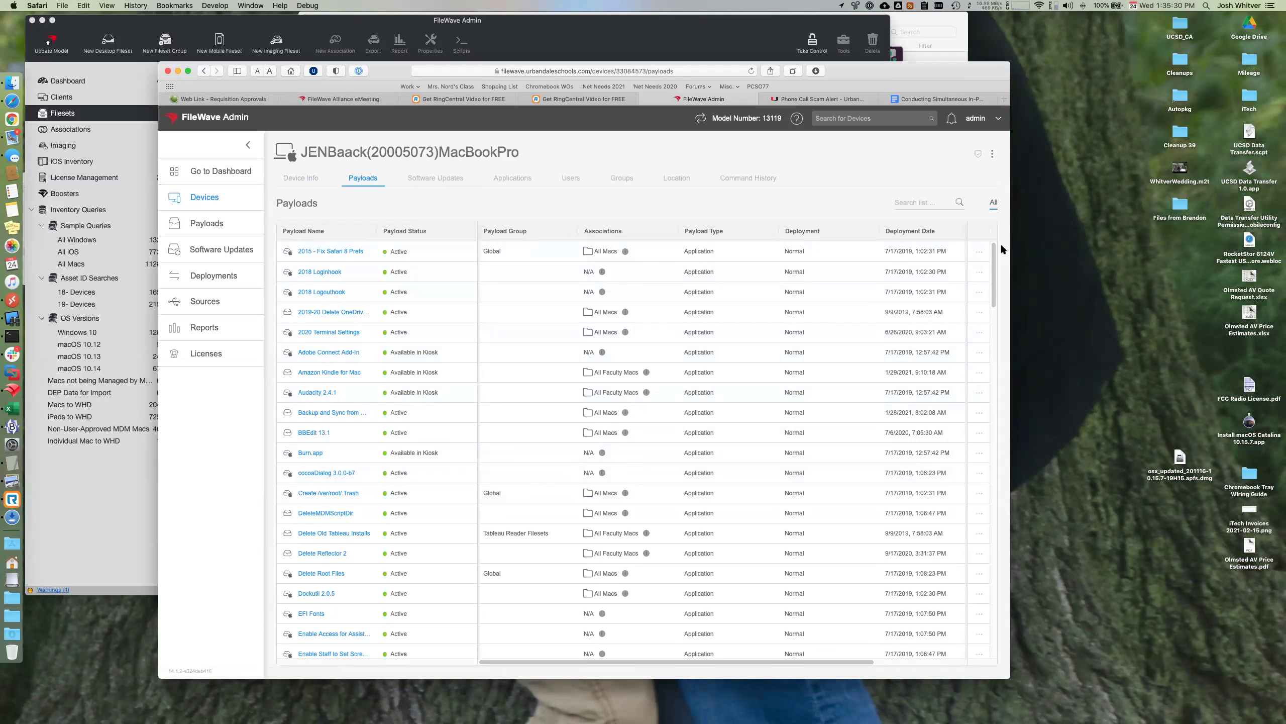
drag(1007, 247, 1166, 248)
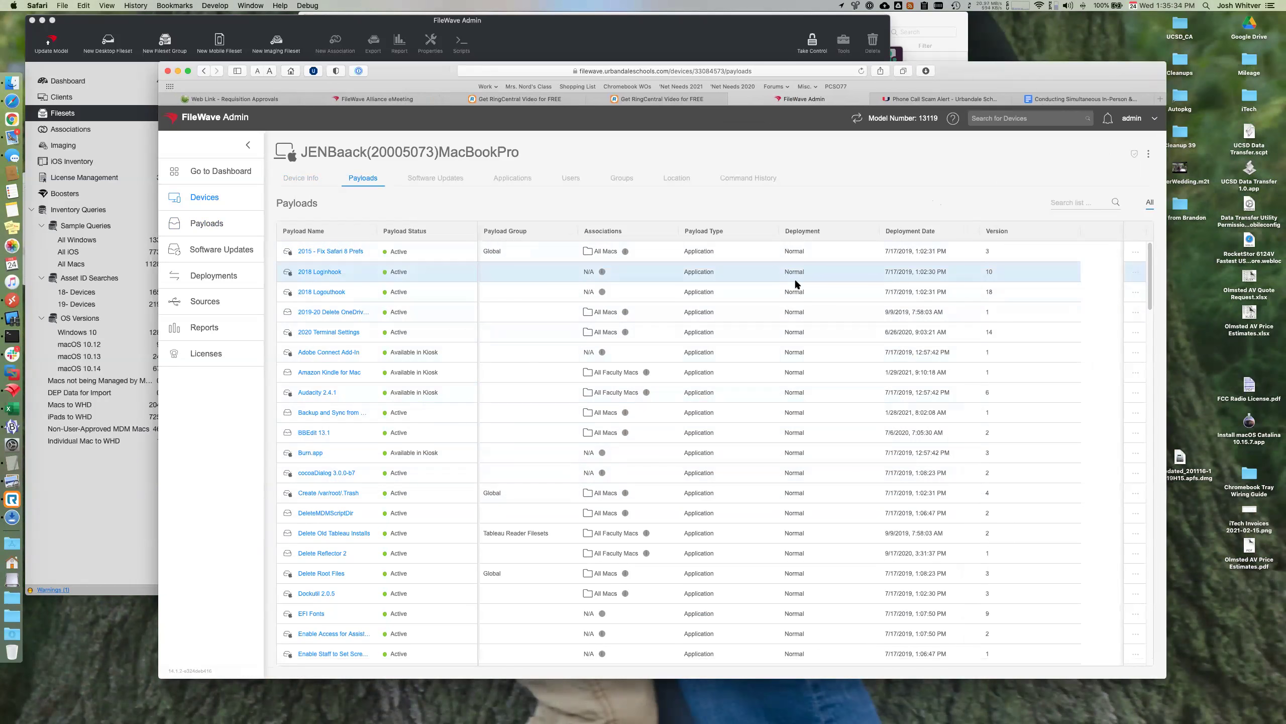
scroll(795, 284, down, 3)
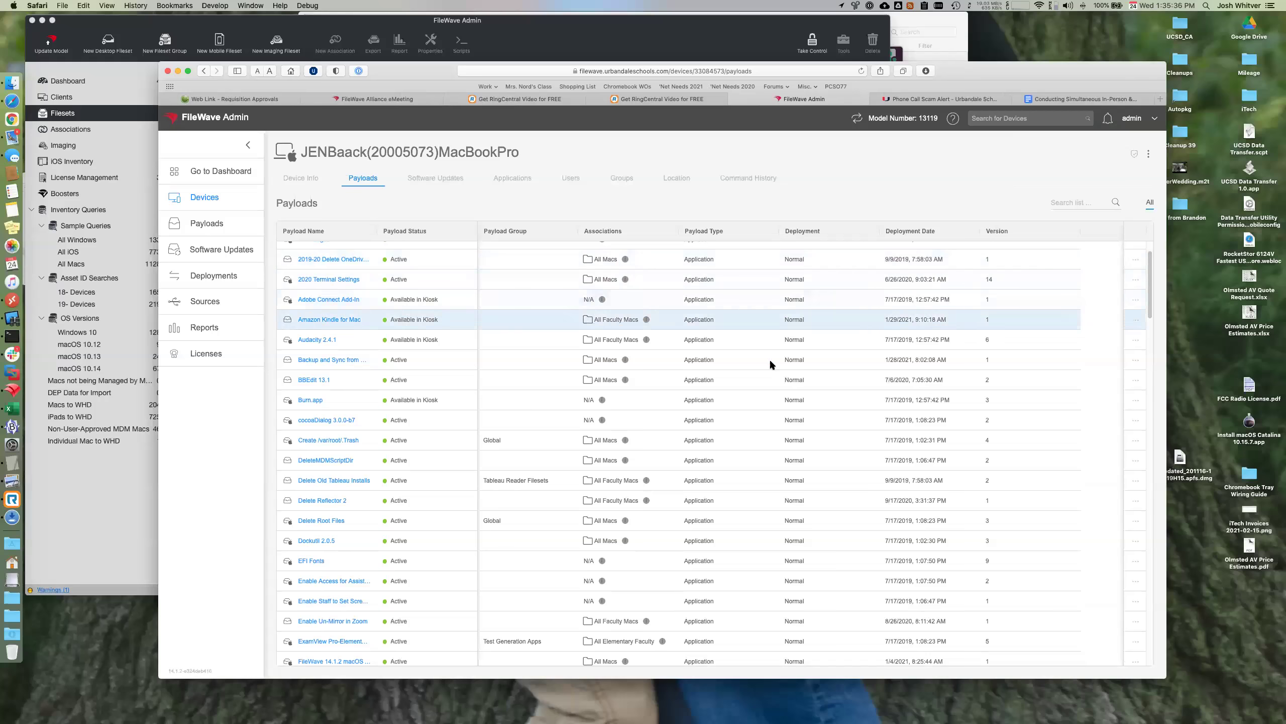
scroll(767, 365, down, 10)
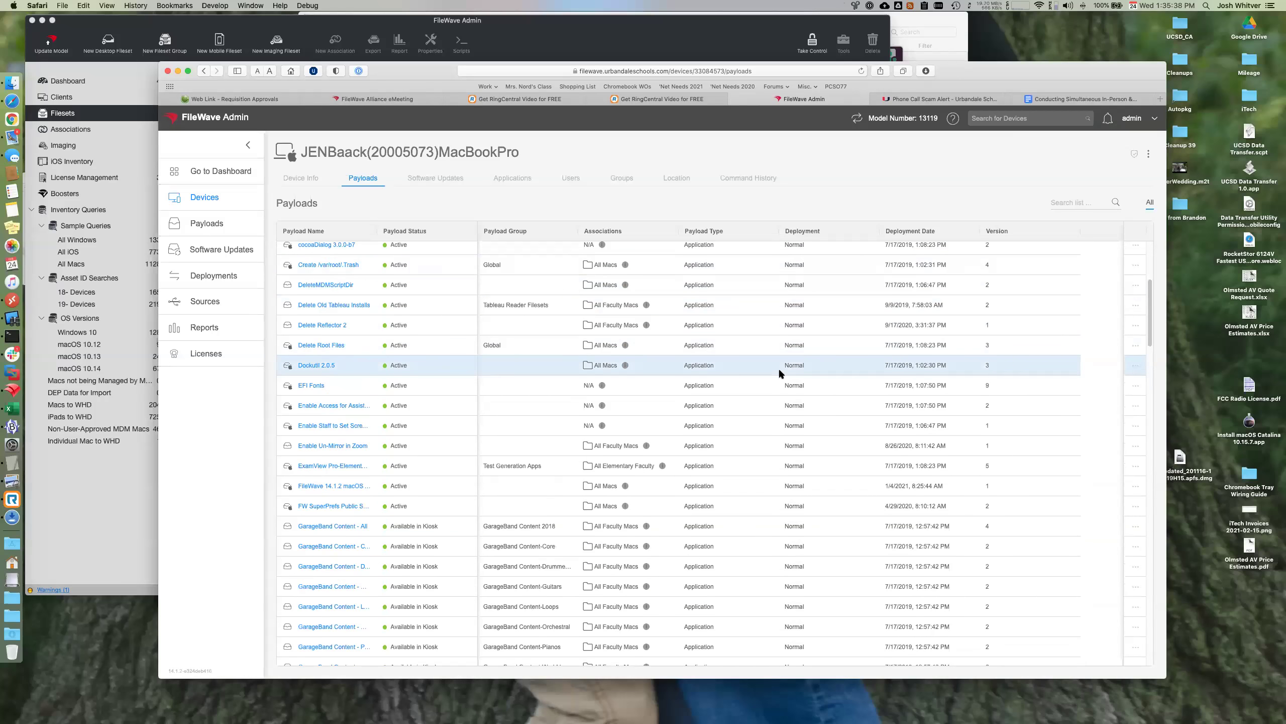
scroll(779, 374, down, 4)
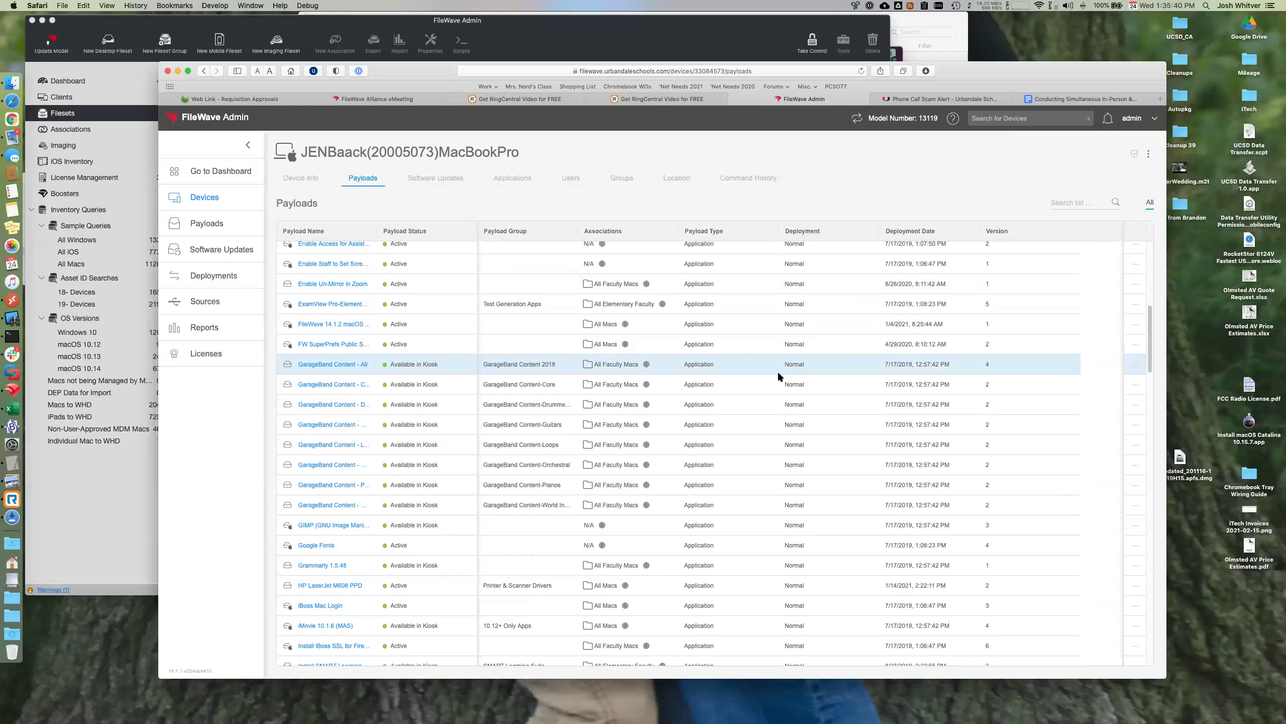
scroll(778, 376, up, 7)
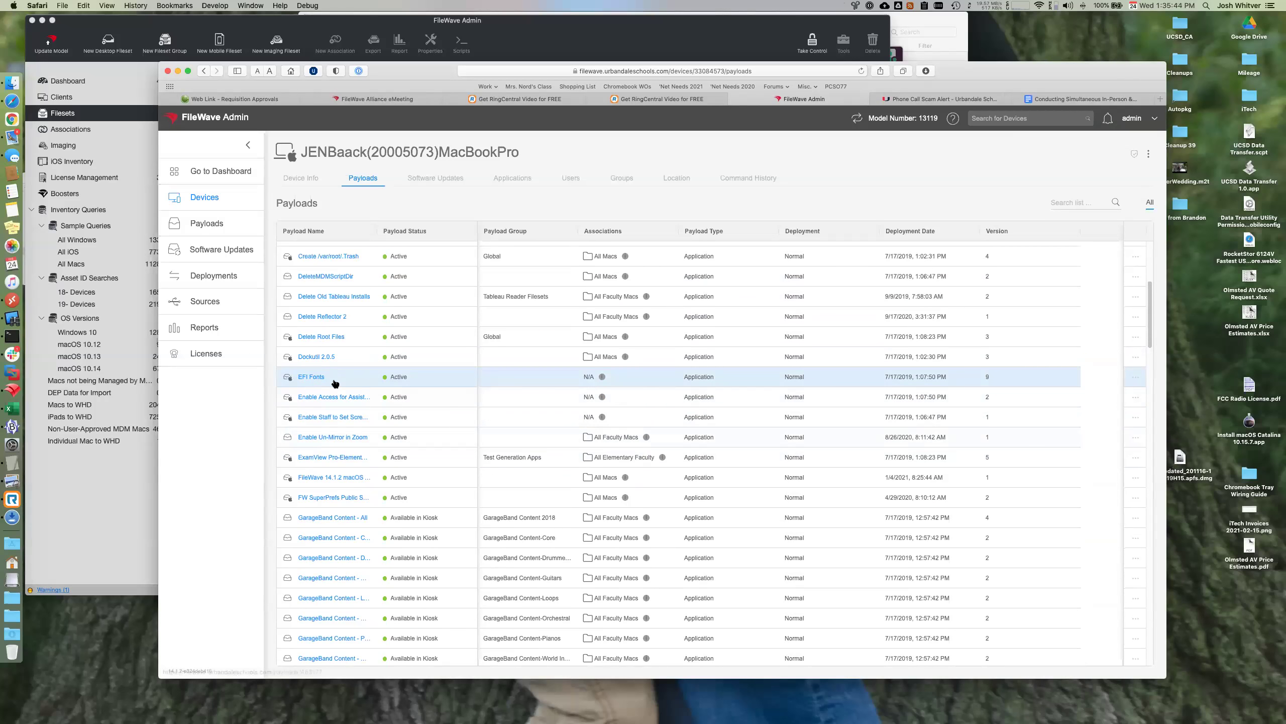
scroll(481, 349, up, 10)
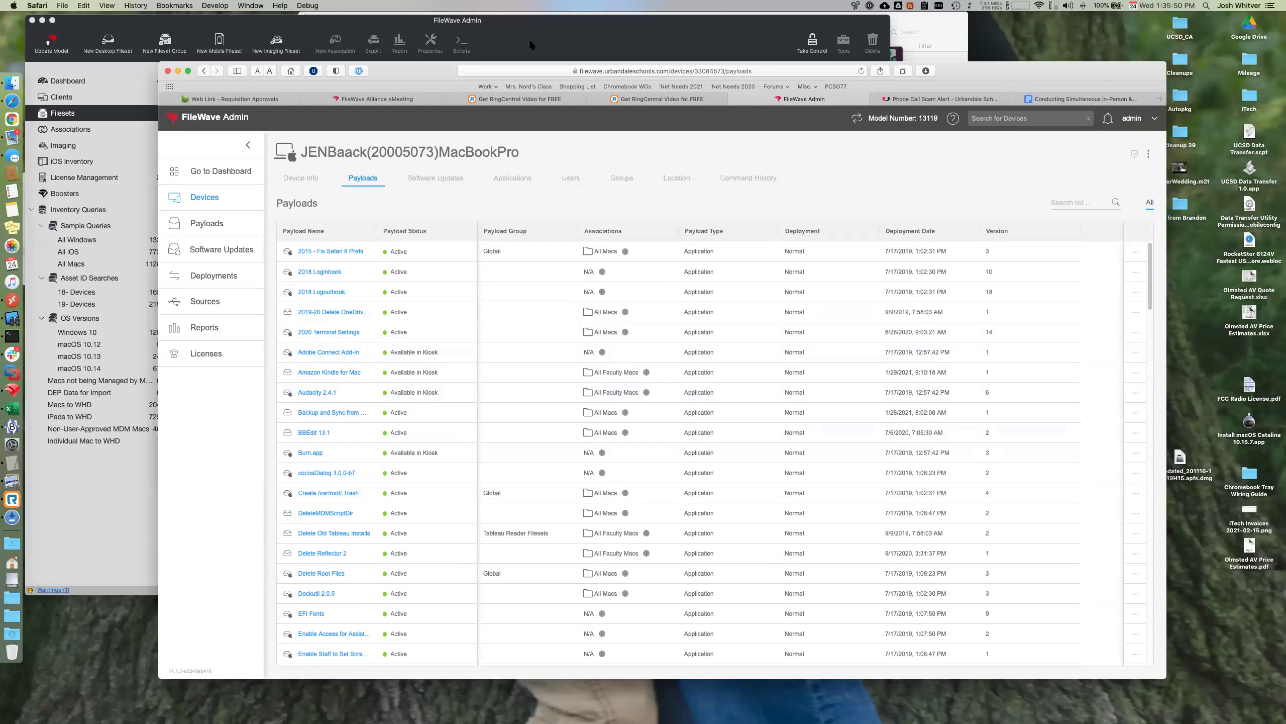
- Filter the FileWave Admin associations by 'Burnap' and select the Burn.app association for All Faculty Macs
drag(490, 67, 691, 69)
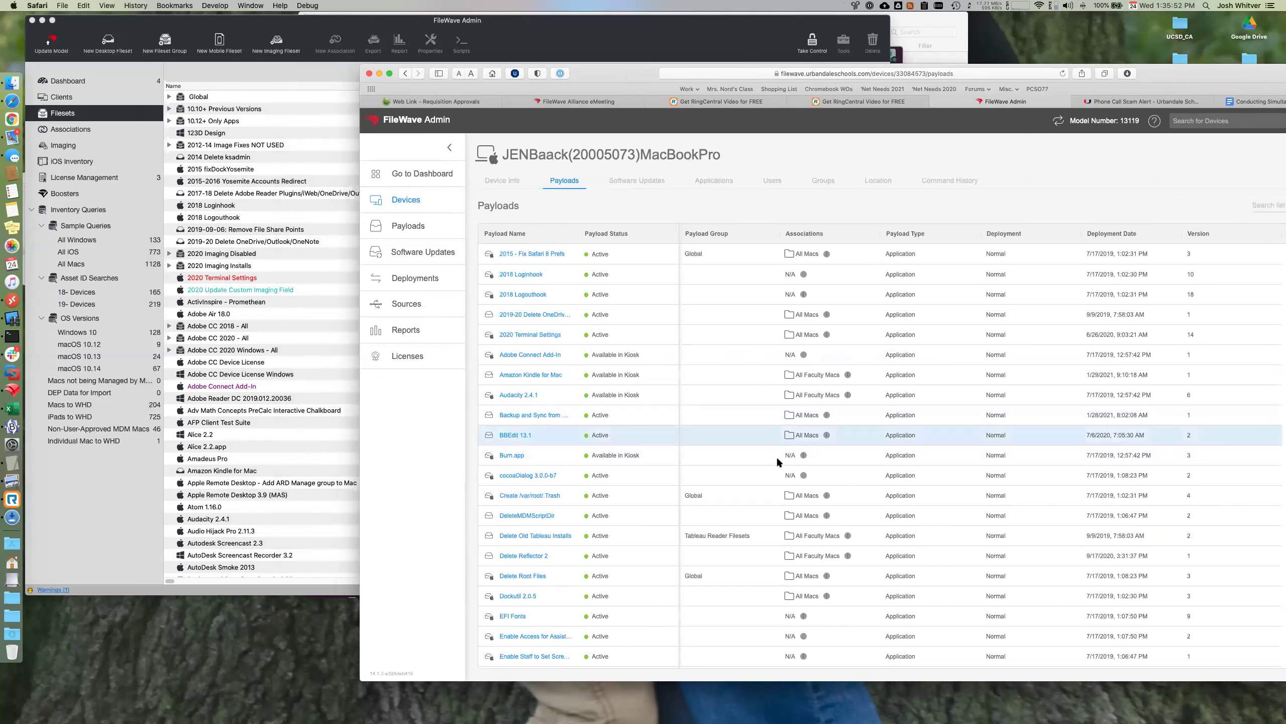
click(259, 66)
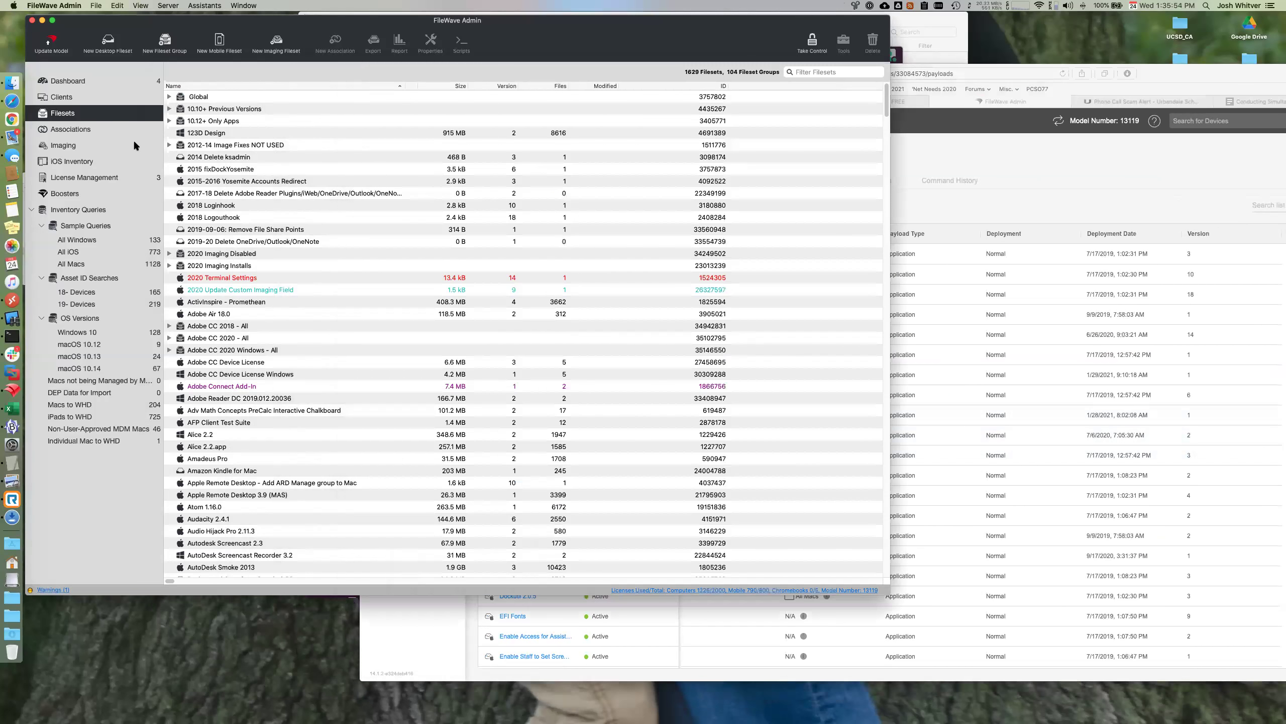
click(135, 143)
click(145, 132)
click(818, 339)
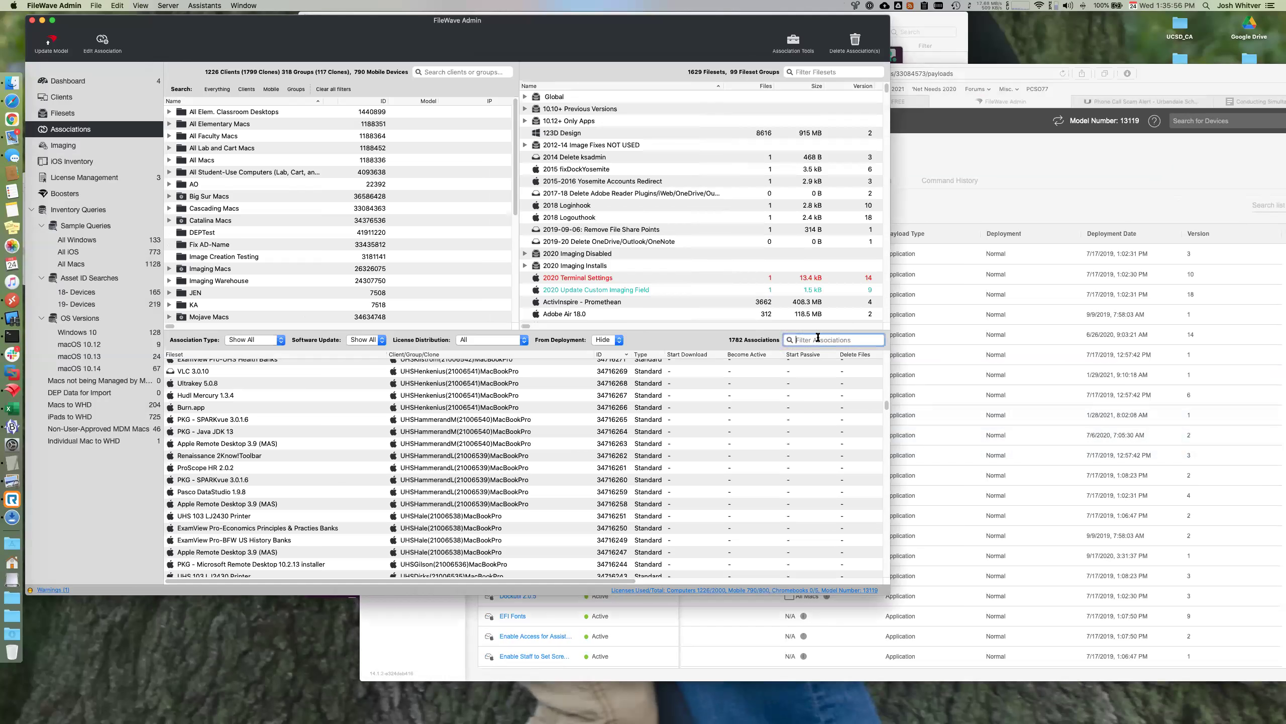
text(Burnapp)
key(Return)
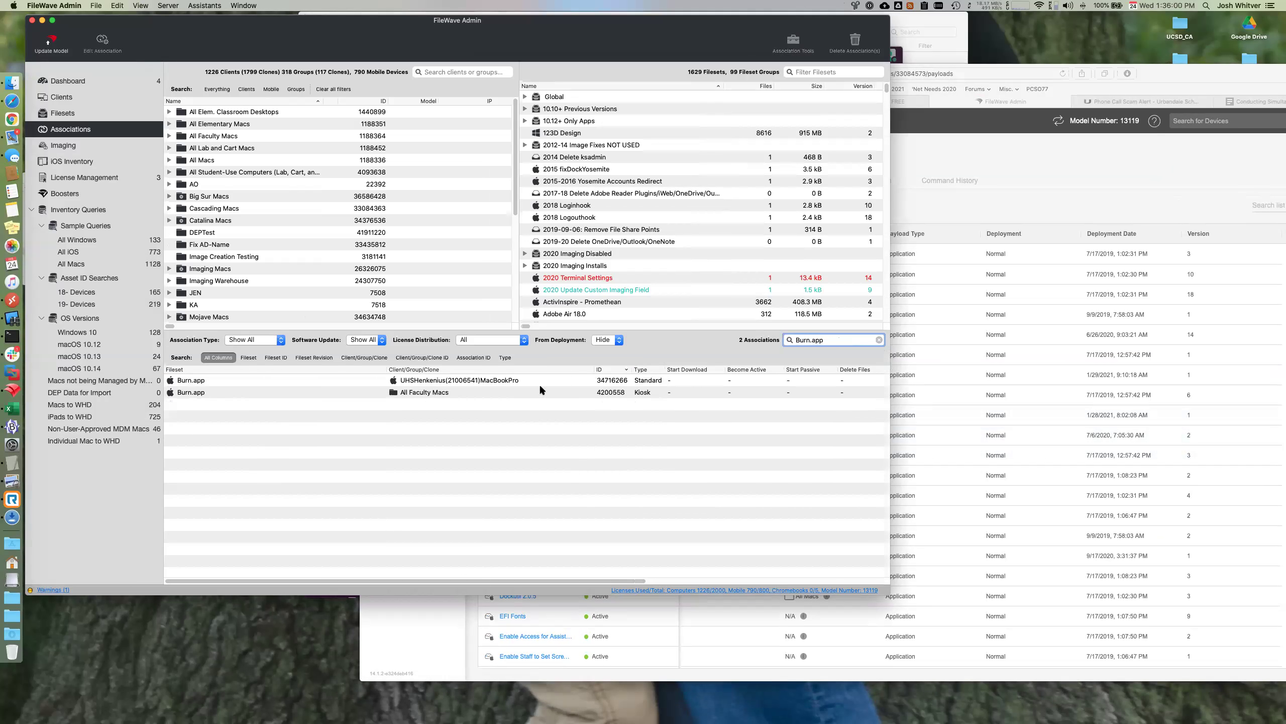
click(485, 394)
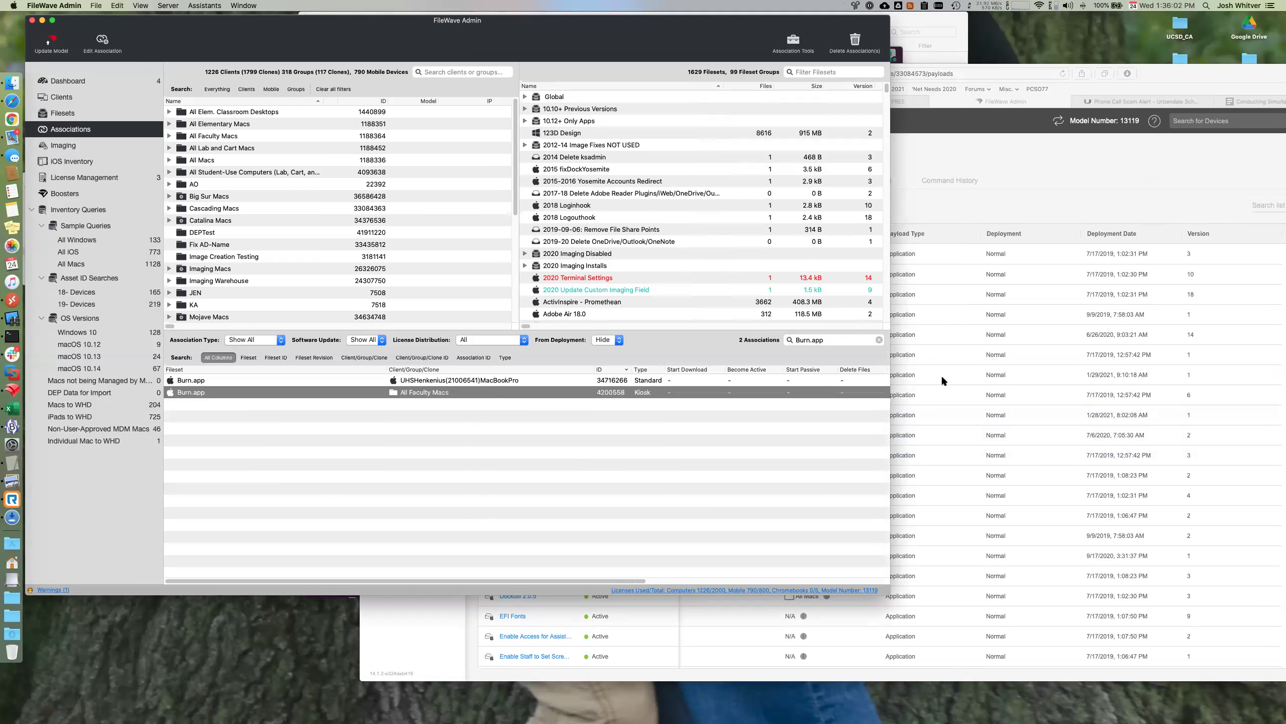
- Compare against the device payloads page in Safari, then bring FileWave Admin forward again
click(1036, 388)
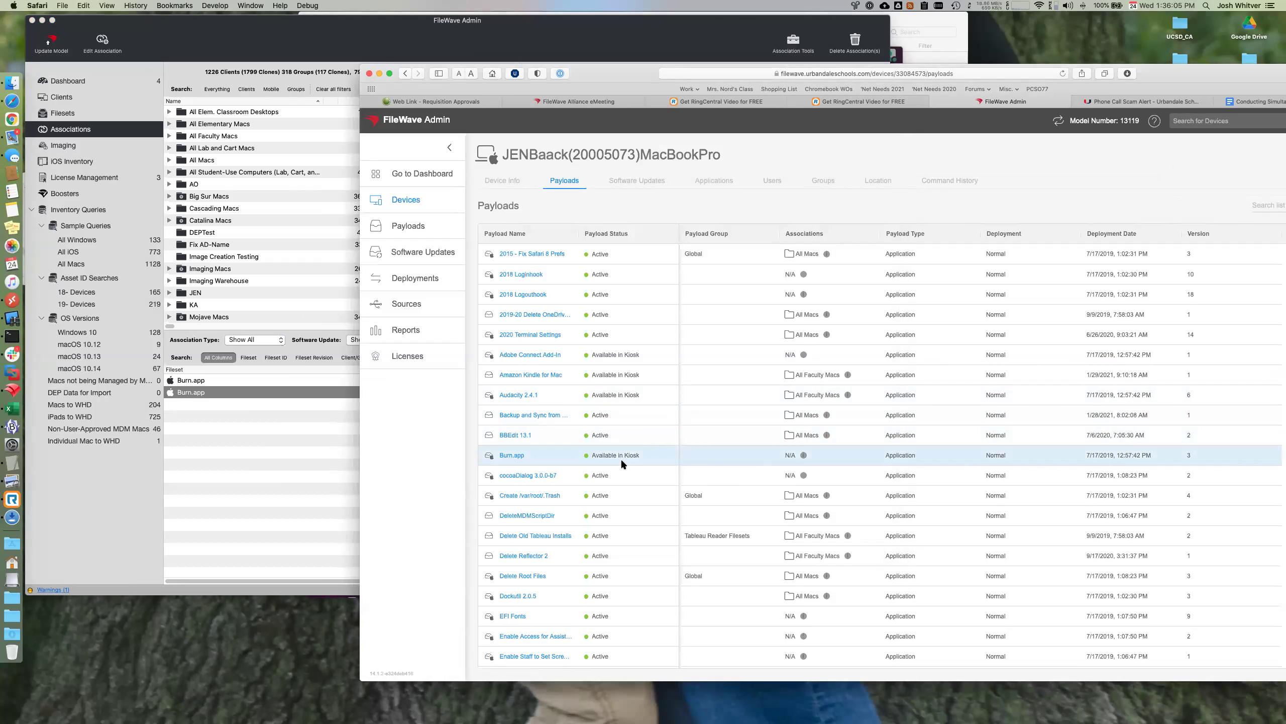
click(304, 422)
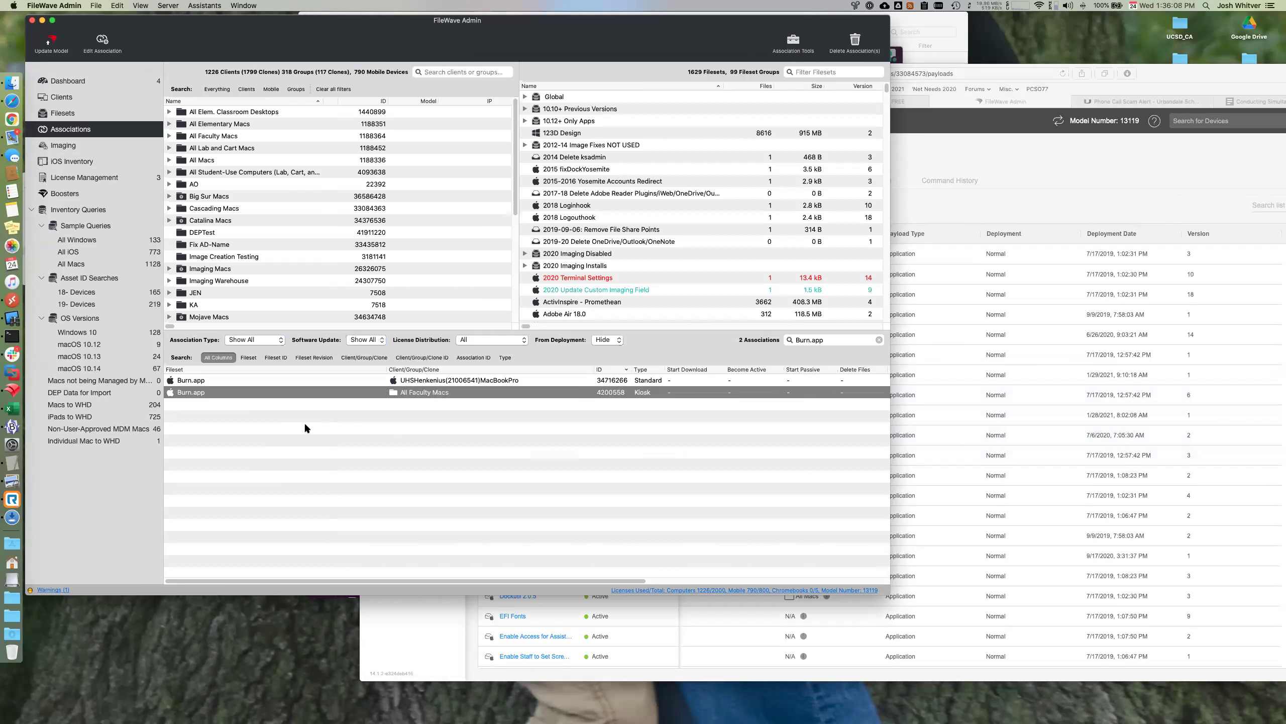
click(1236, 487)
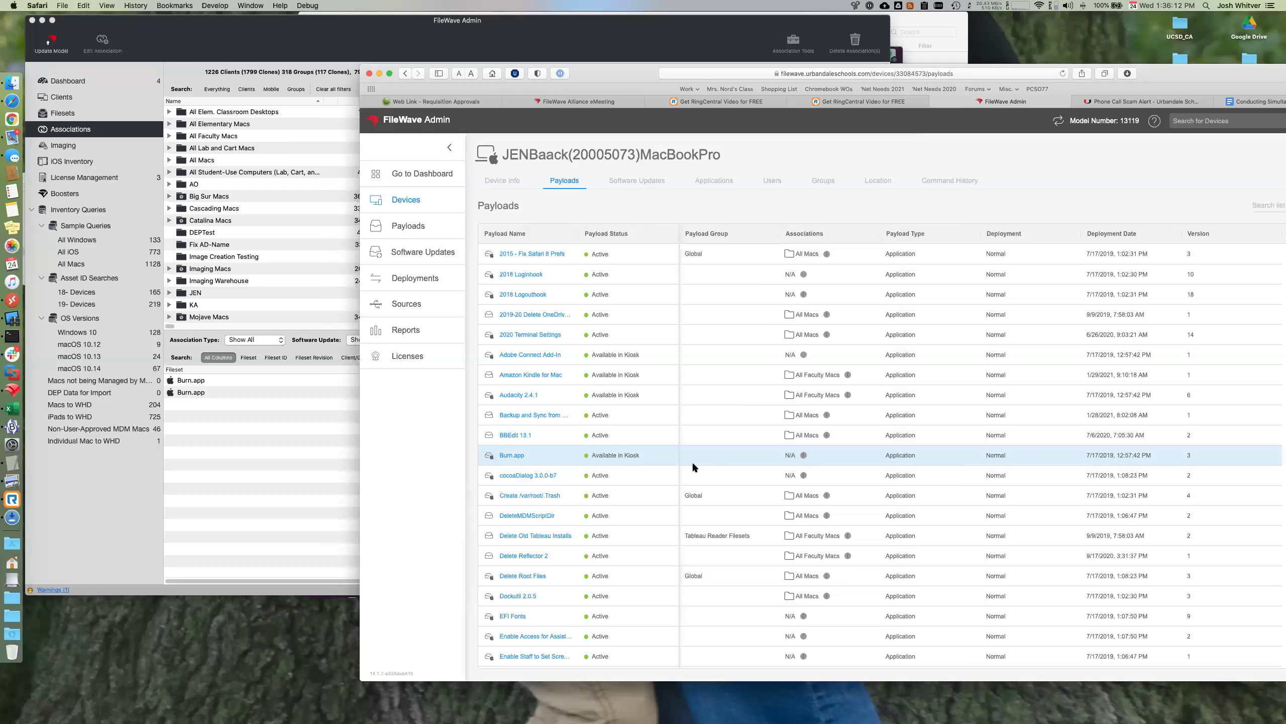
click(276, 416)
- Filter associations to cocoaDialog, select its All Macs association, and expand All Macs in the clients list
click(843, 339)
text(coco)
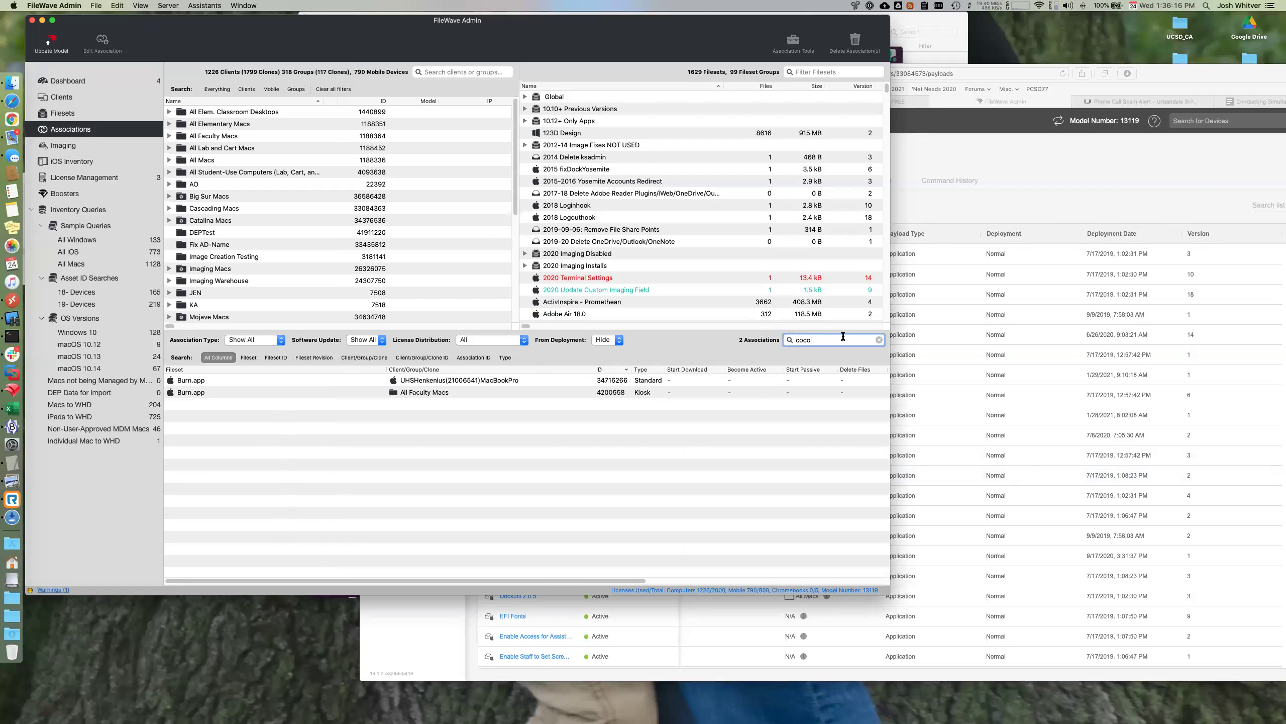
text(adialog)
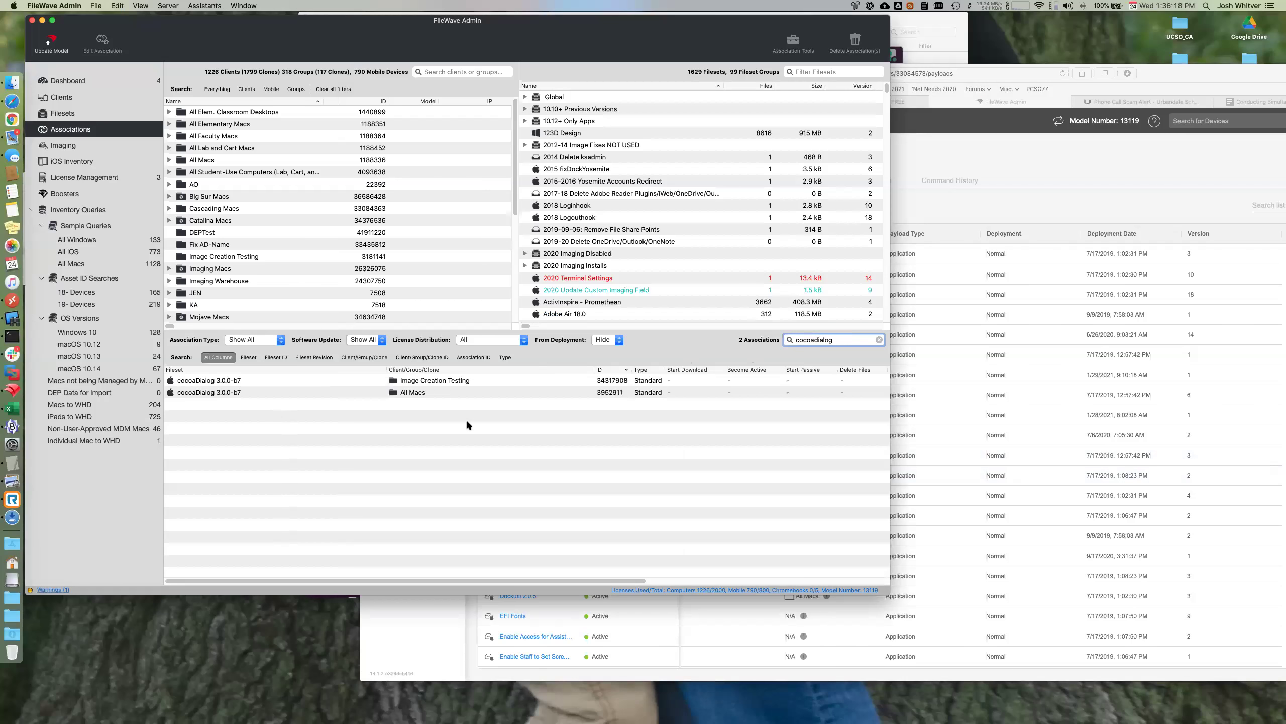
click(428, 393)
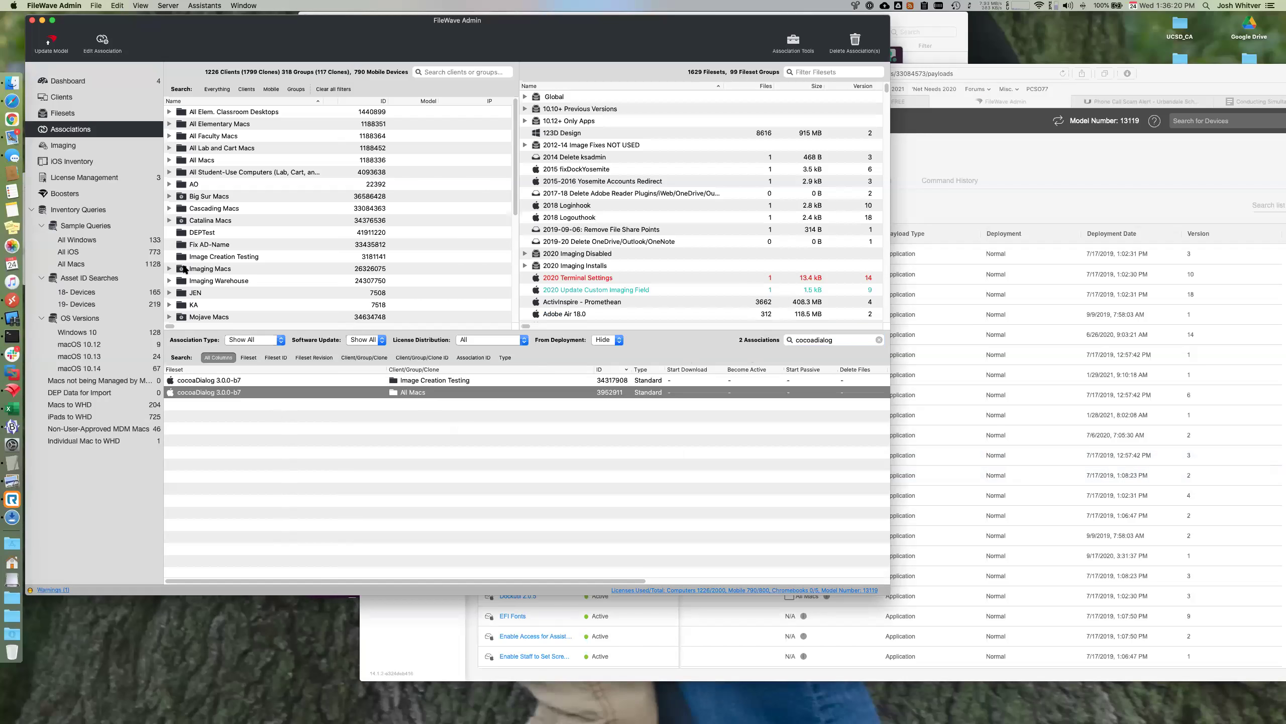
click(170, 160)
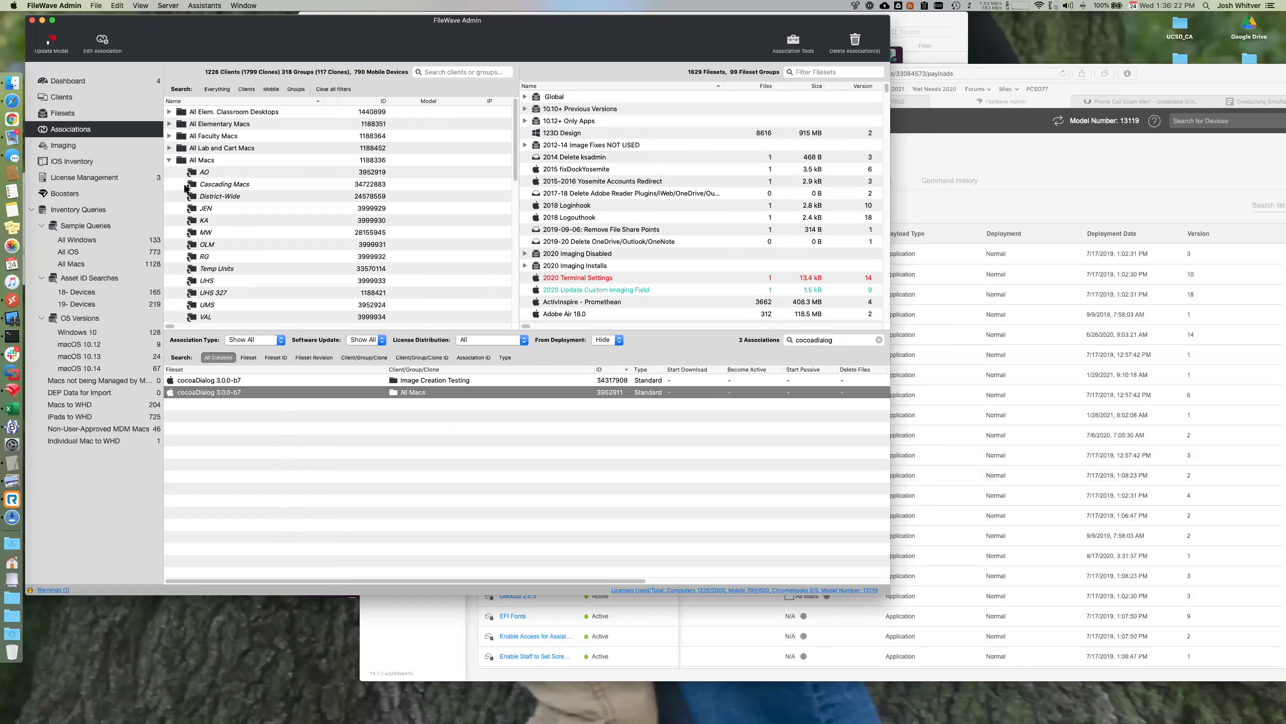
scroll(227, 223, down, 5)
scroll(230, 199, up, 3)
- Clear the association filter to list all 1782 associations and move the window lower
click(1128, 339)
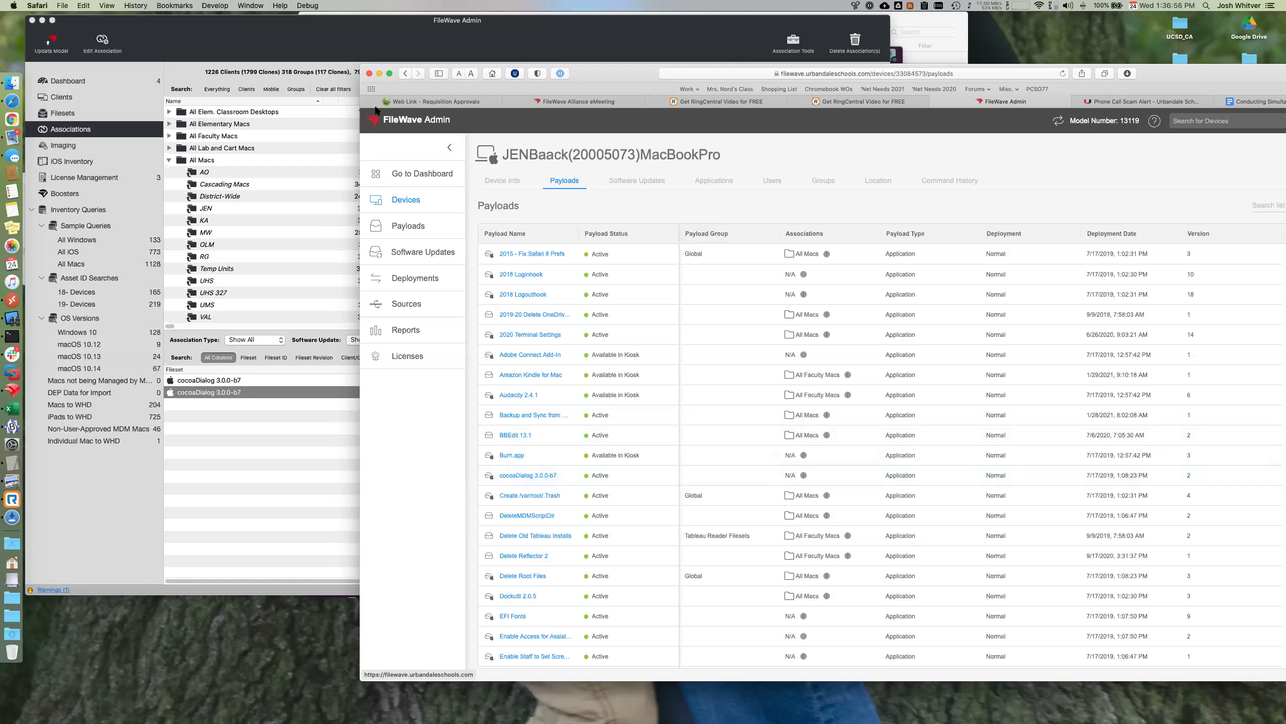
click(352, 46)
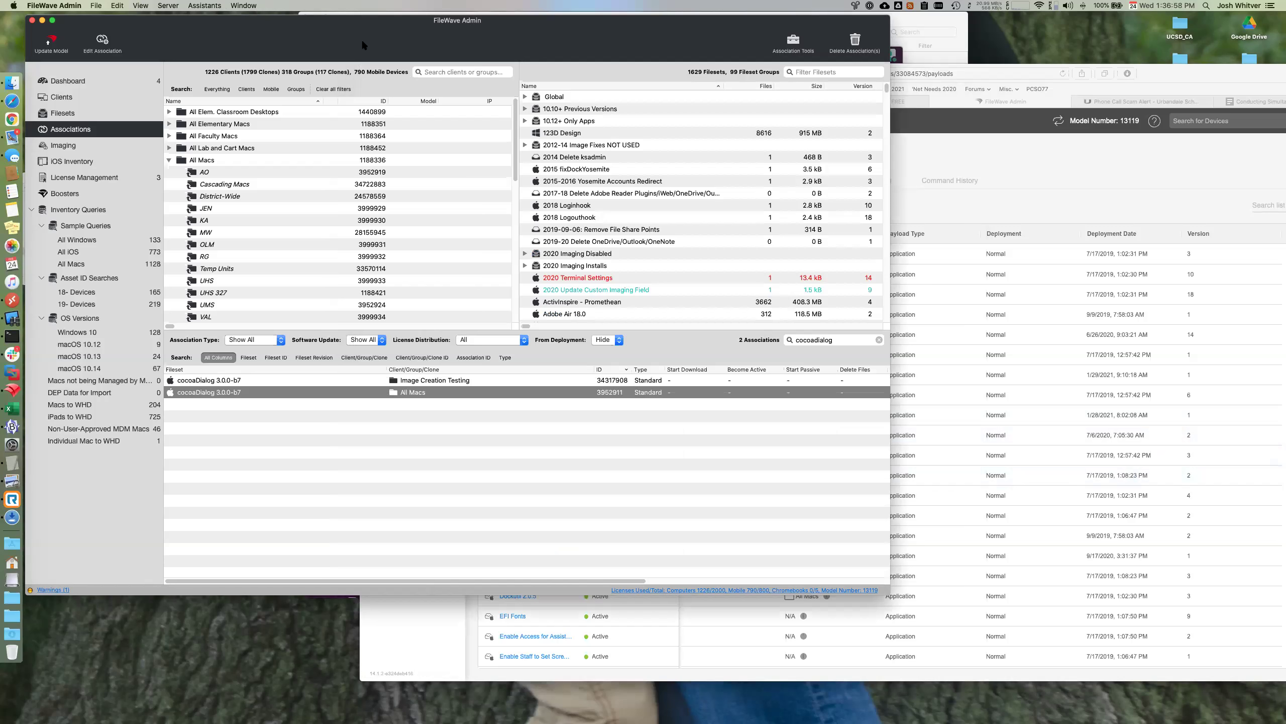
click(880, 340)
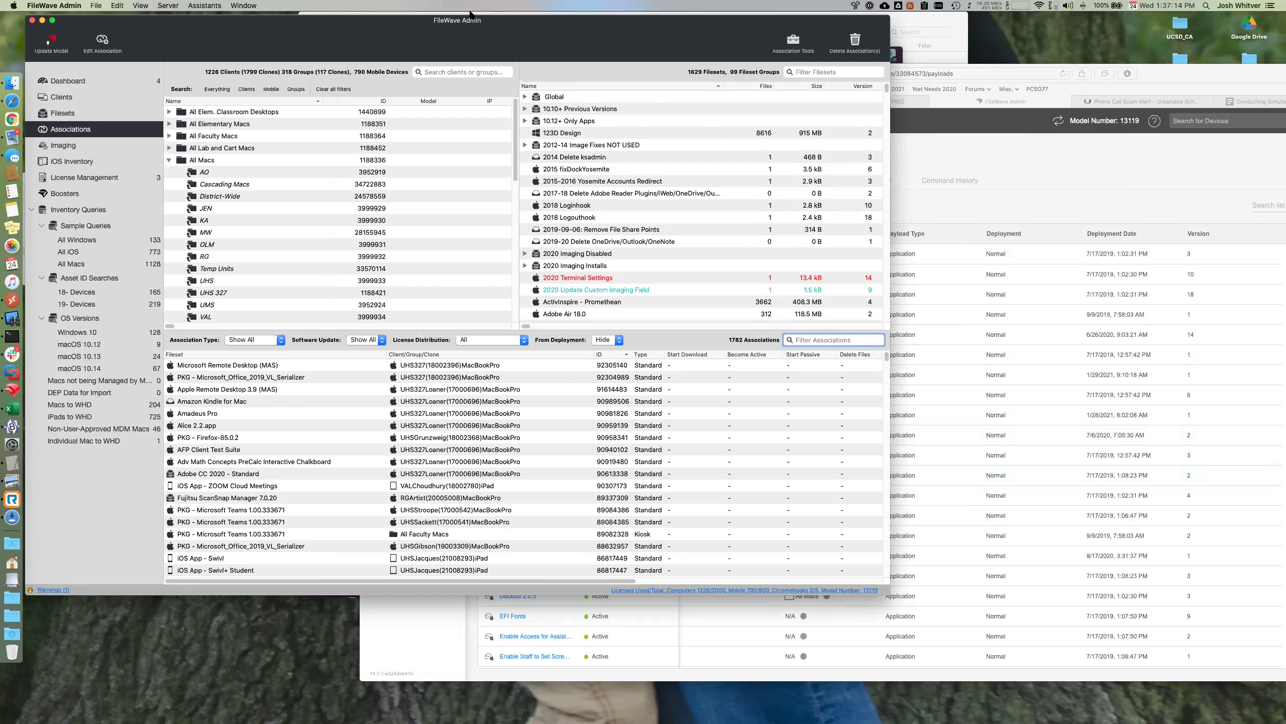
drag(469, 14, 482, 64)
drag(494, 70, 508, 82)
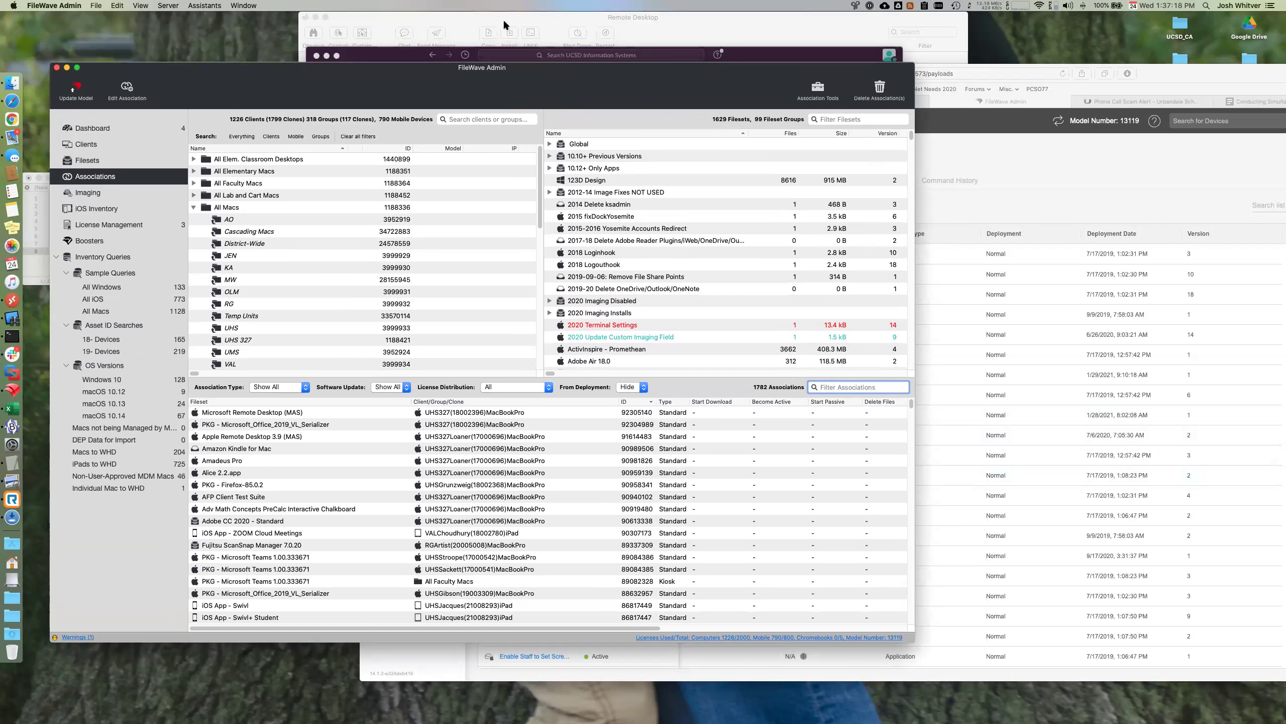